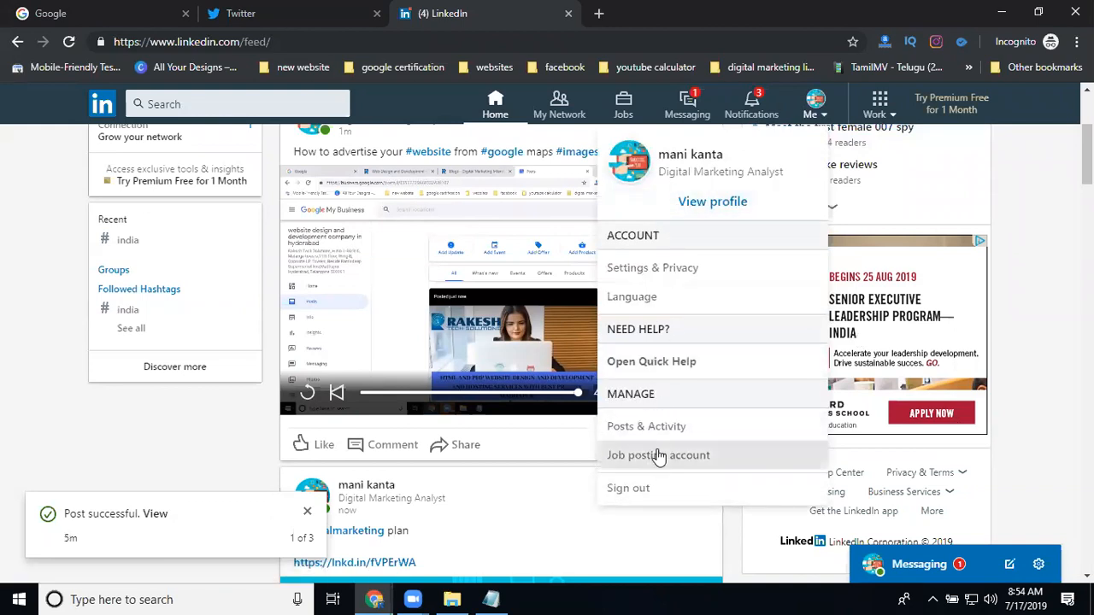
Step: Start creating a new LinkedIn company page of the Small business type
left_click(881, 106)
scroll(919, 256, "down", 3)
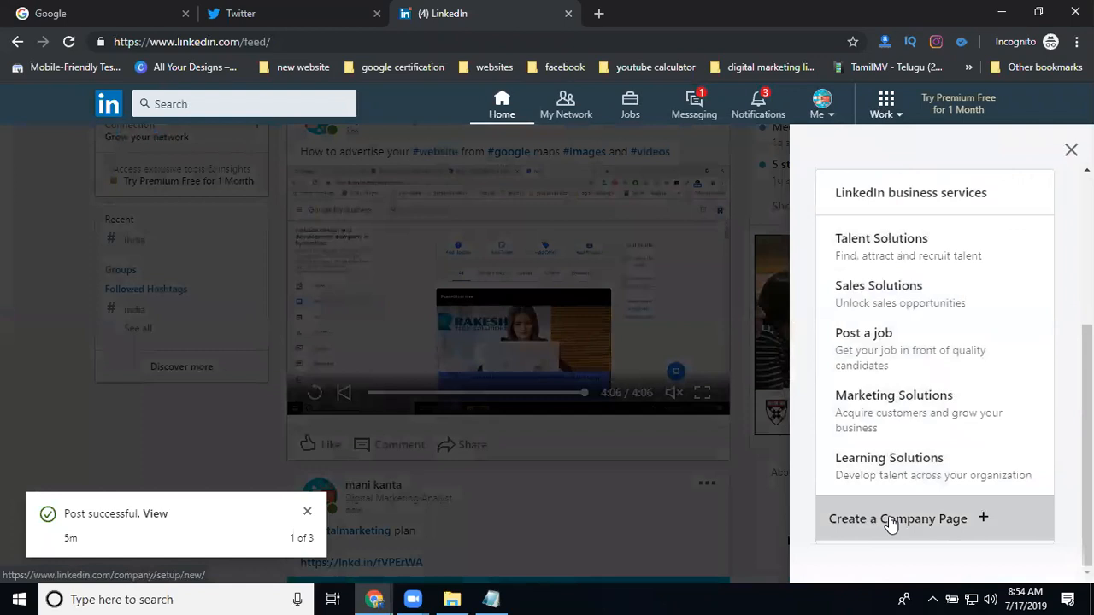
left_click(892, 521)
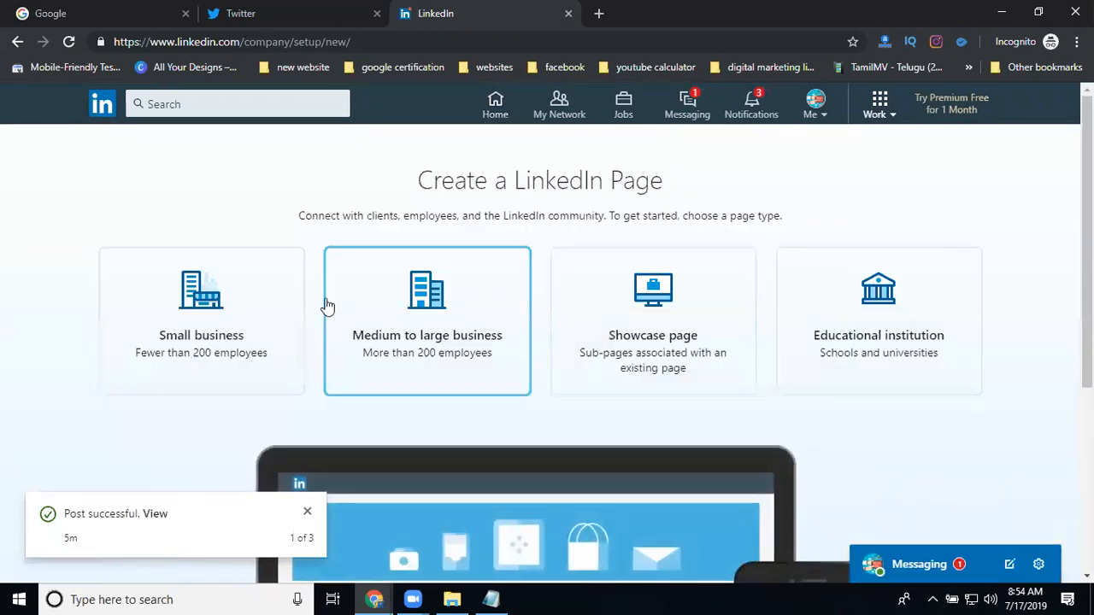
scroll(59, 237, "down", 1)
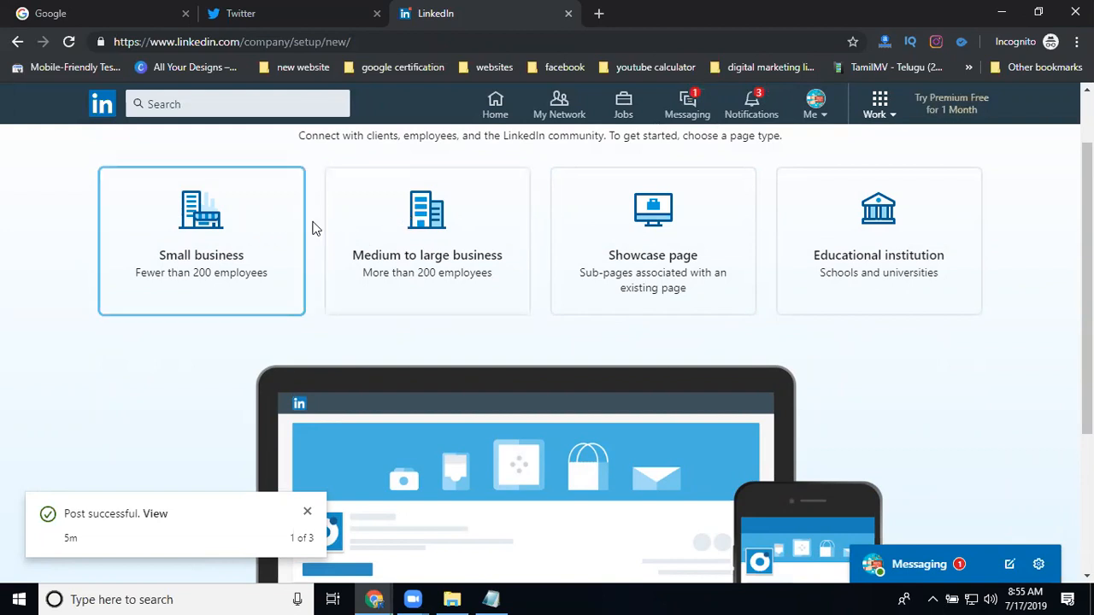
left_click(210, 219)
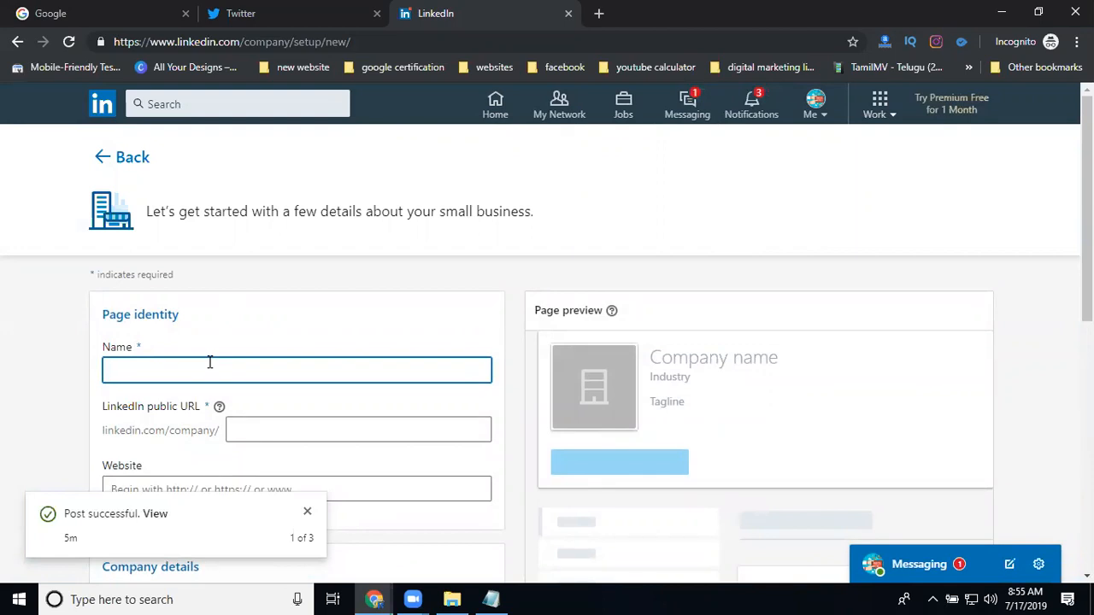
Step: Name the company page "digital Marketing Training vIdeos And Jobs"
type("digital Marketing")
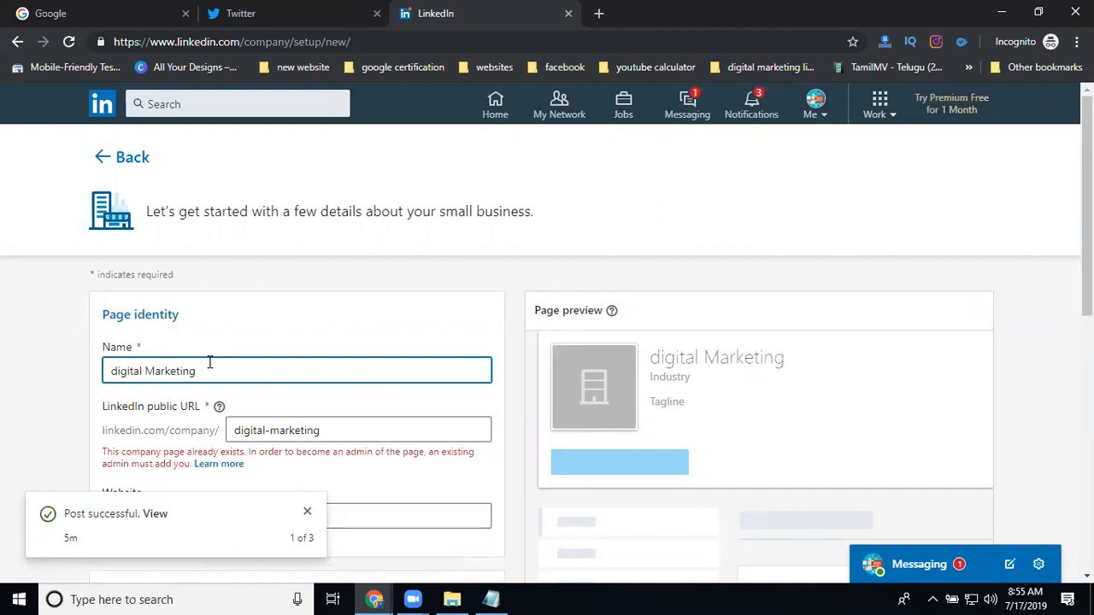
type(" Training video")
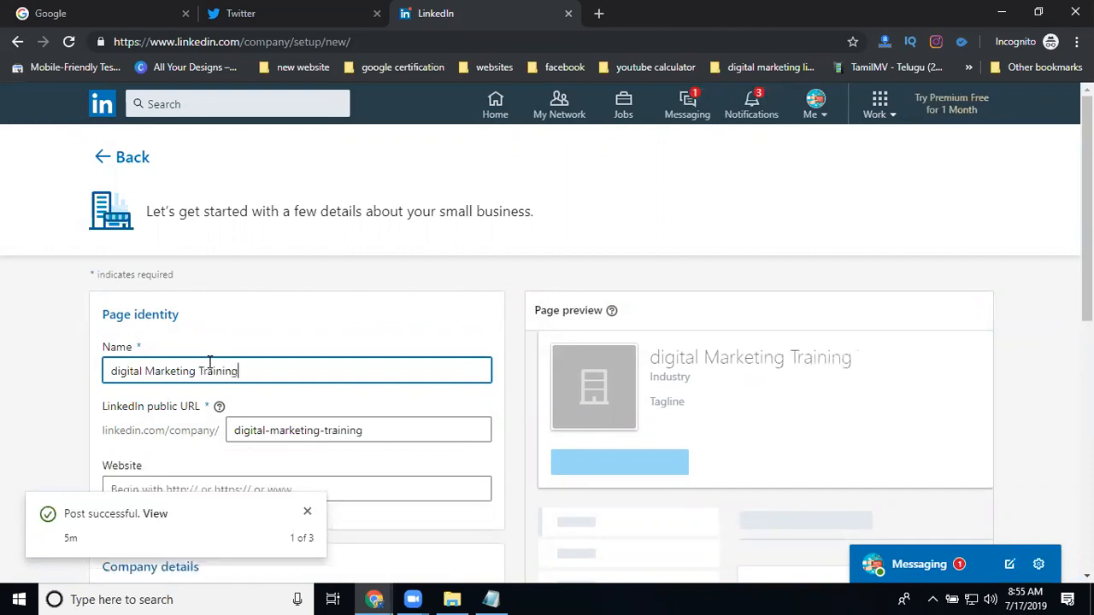
type("s")
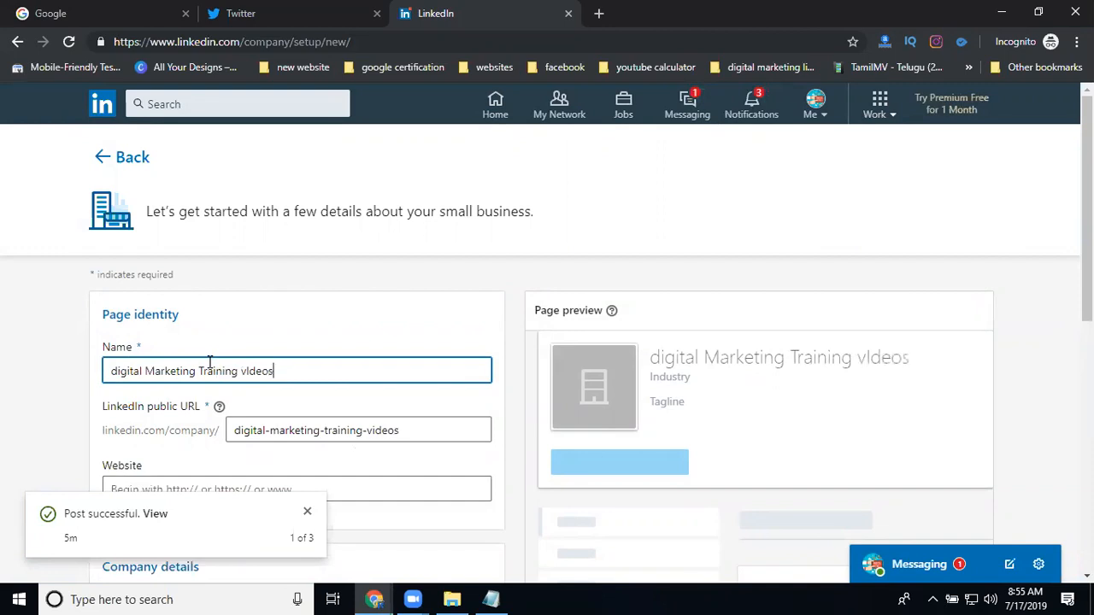
type(" And Jobs")
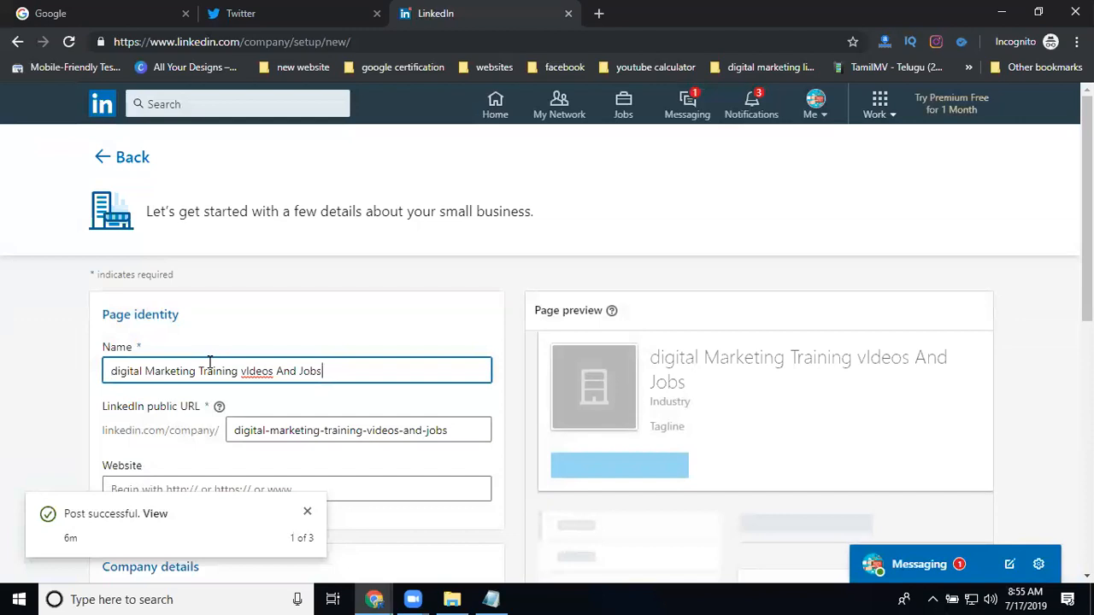
Step: Try shortening the LinkedIn public URL to digital-marketing and undo the change
scroll(7, 361, "down", 2)
scroll(54, 381, "up", 1)
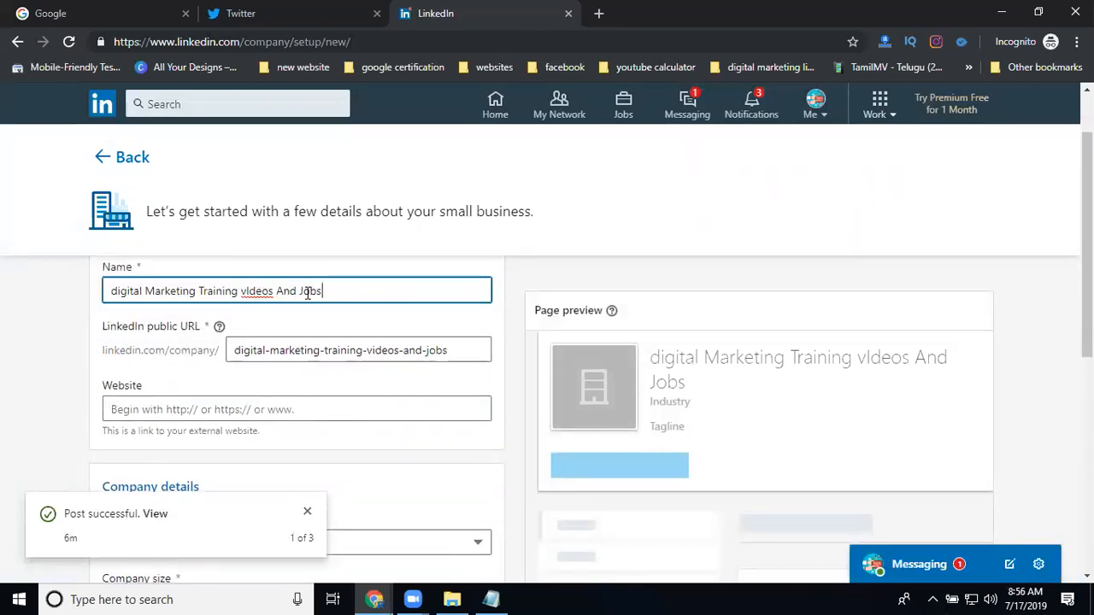
triple_click(277, 357)
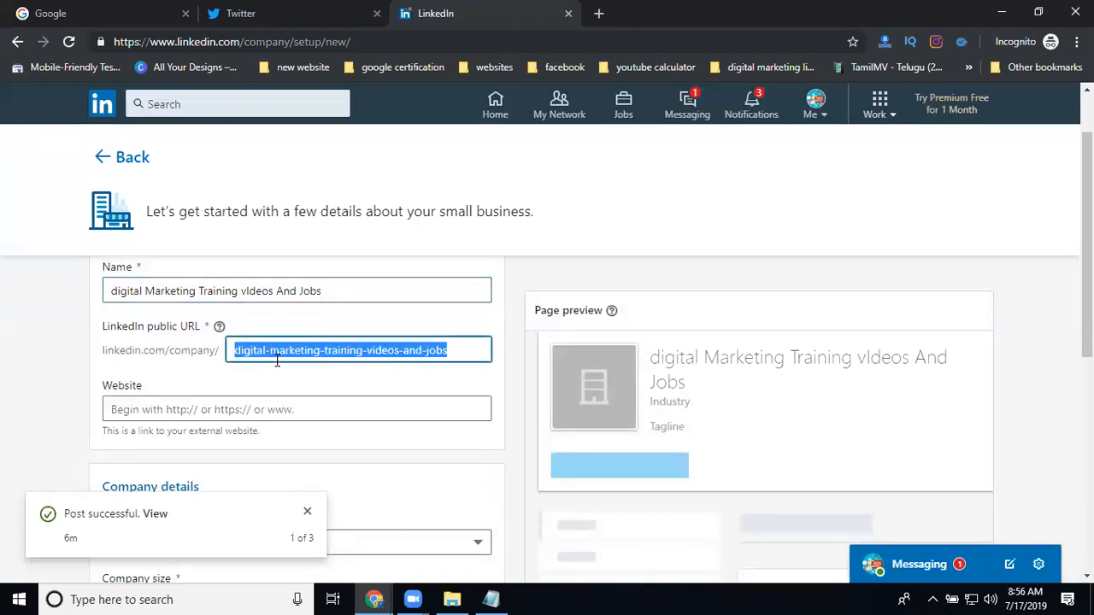
left_click_drag(320, 353, 490, 351)
key("BackSpace")
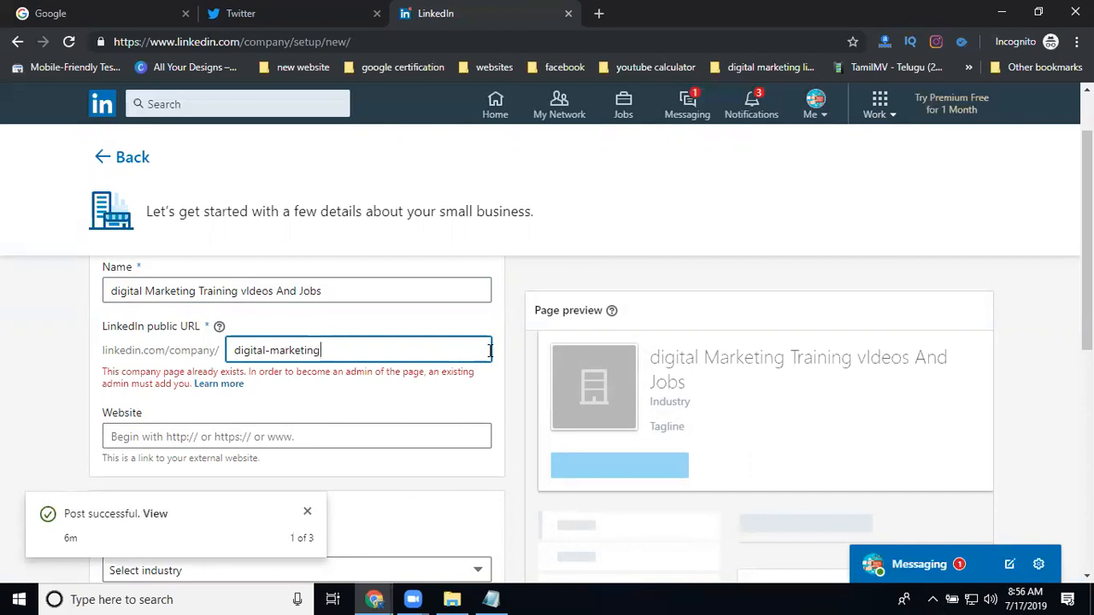
key("ctrl+z")
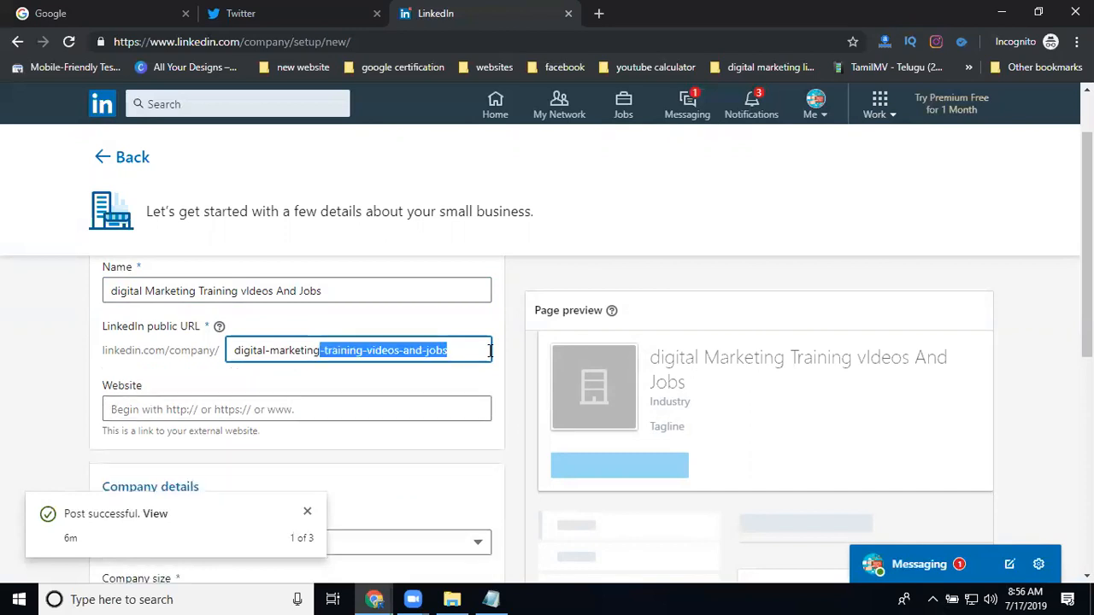
left_click(60, 354)
left_click(144, 412)
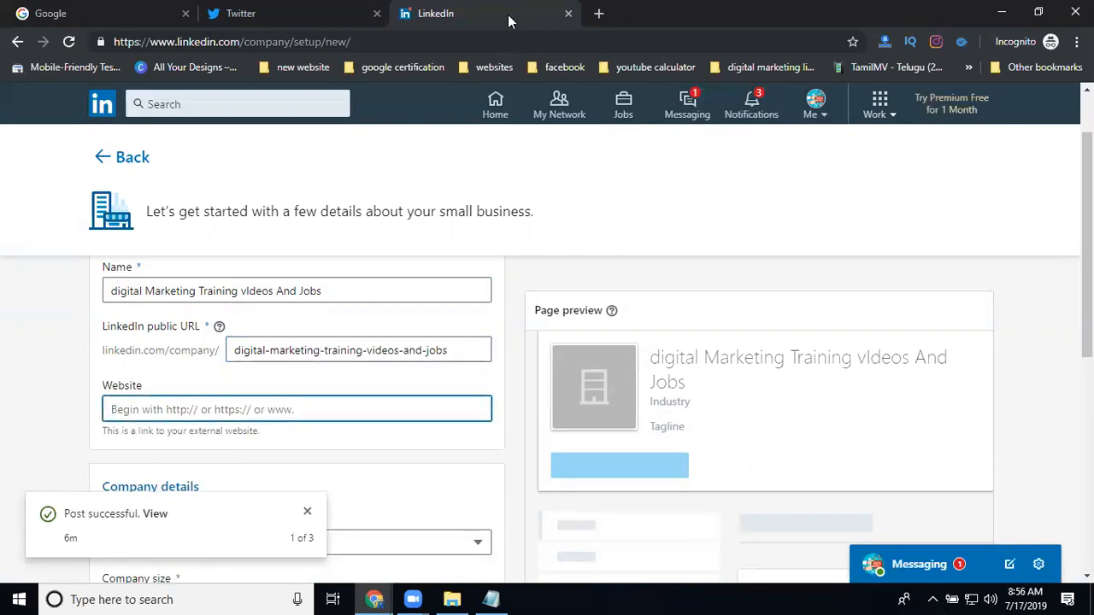
left_click(600, 17)
type("rakes")
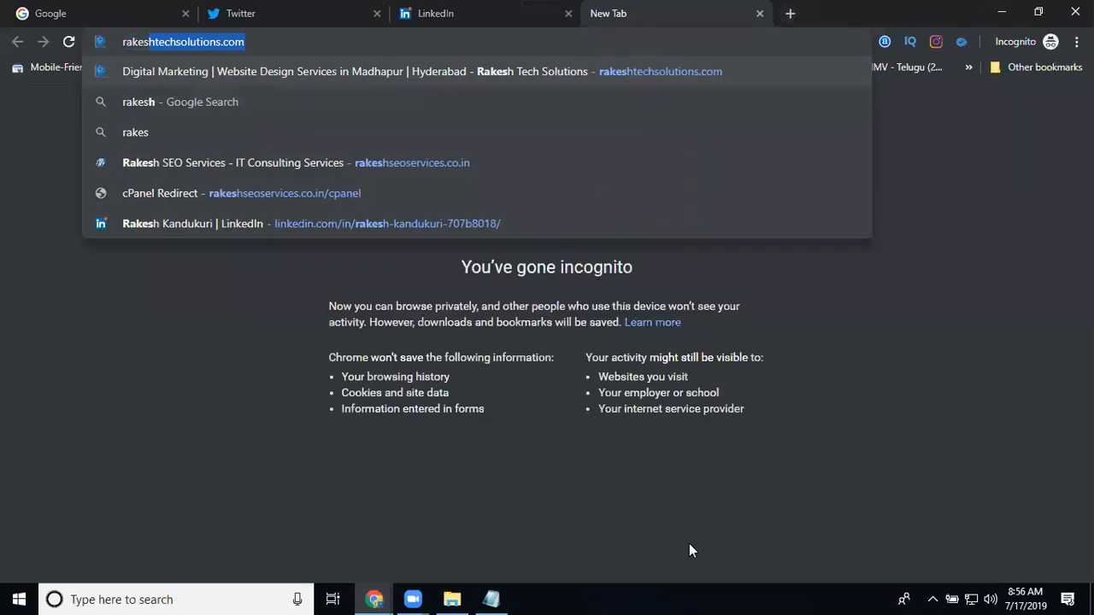
key("Return")
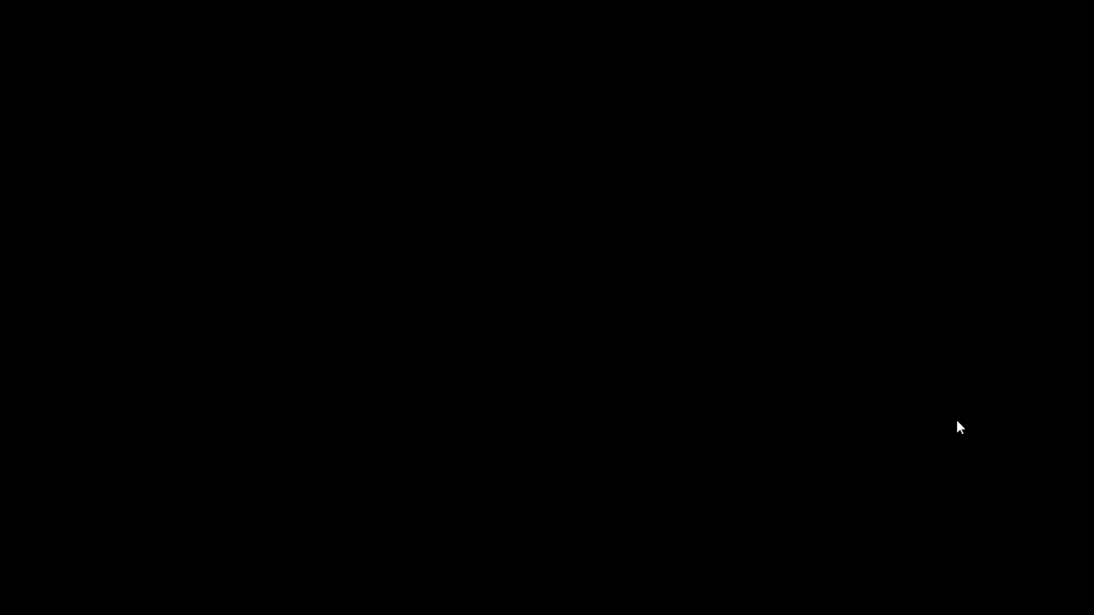
scroll(633, 344, "down", 20)
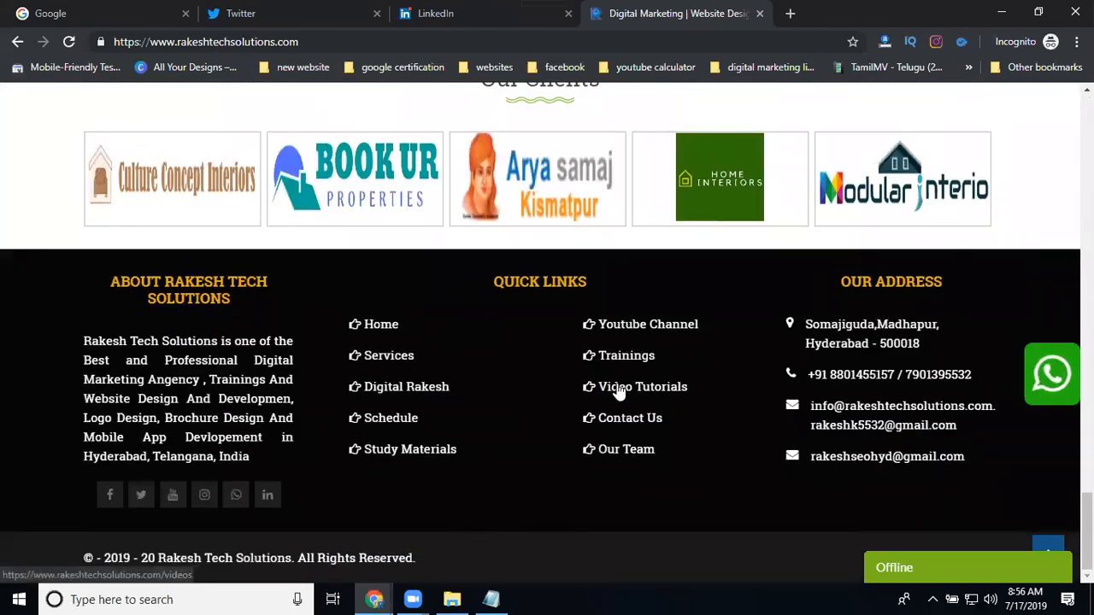
left_click(628, 388)
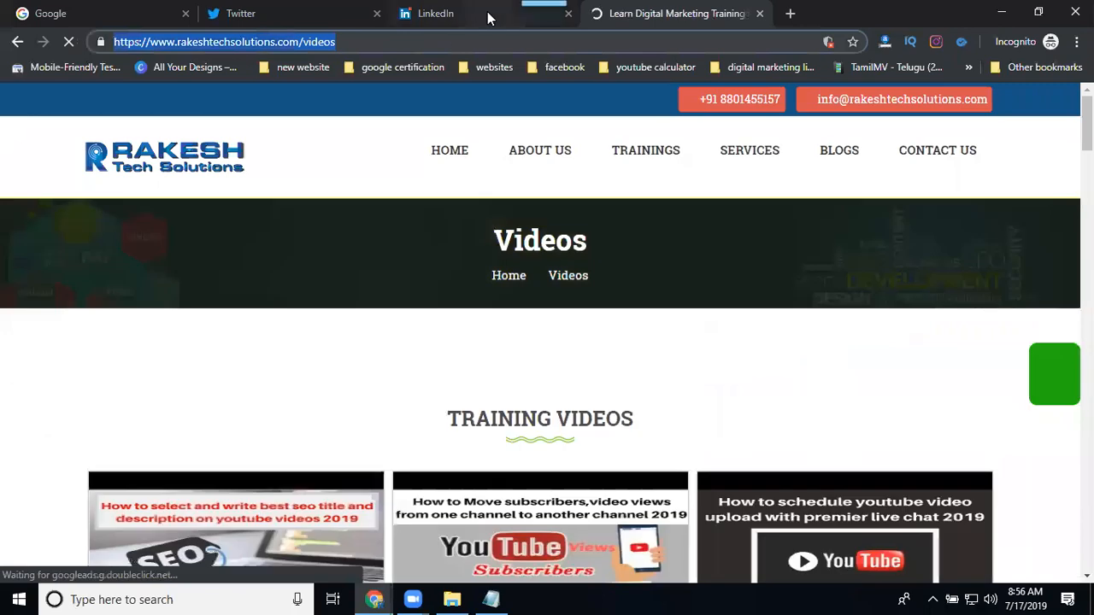
left_click(488, 14)
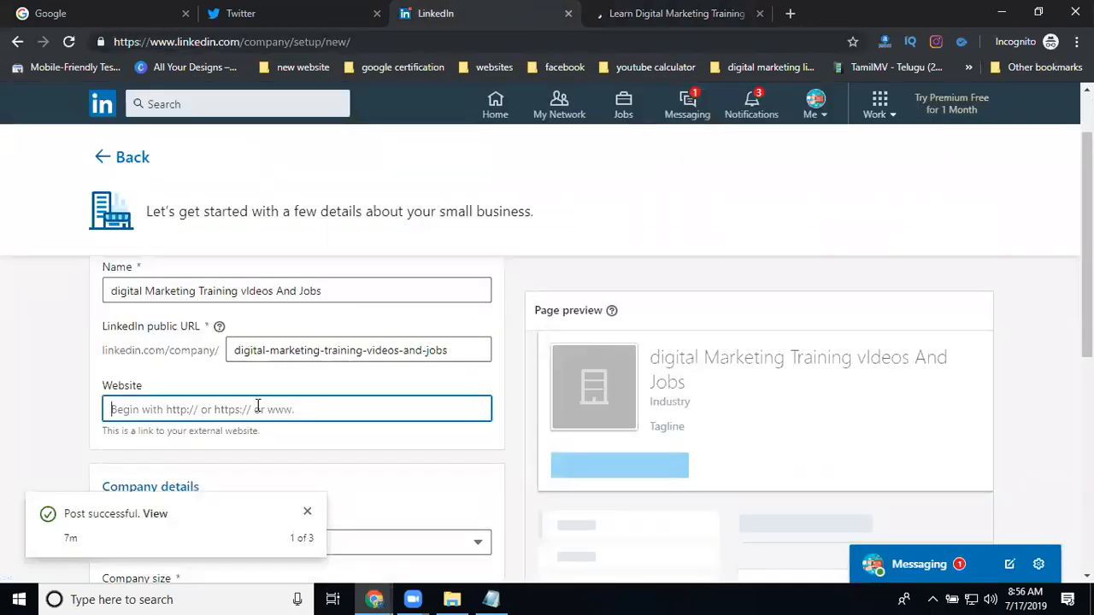
type("https://www.rakeshtechsolutions.com/videos")
Step: Set the company's industry to Marketing & Advertising
scroll(7, 372, "down", 3)
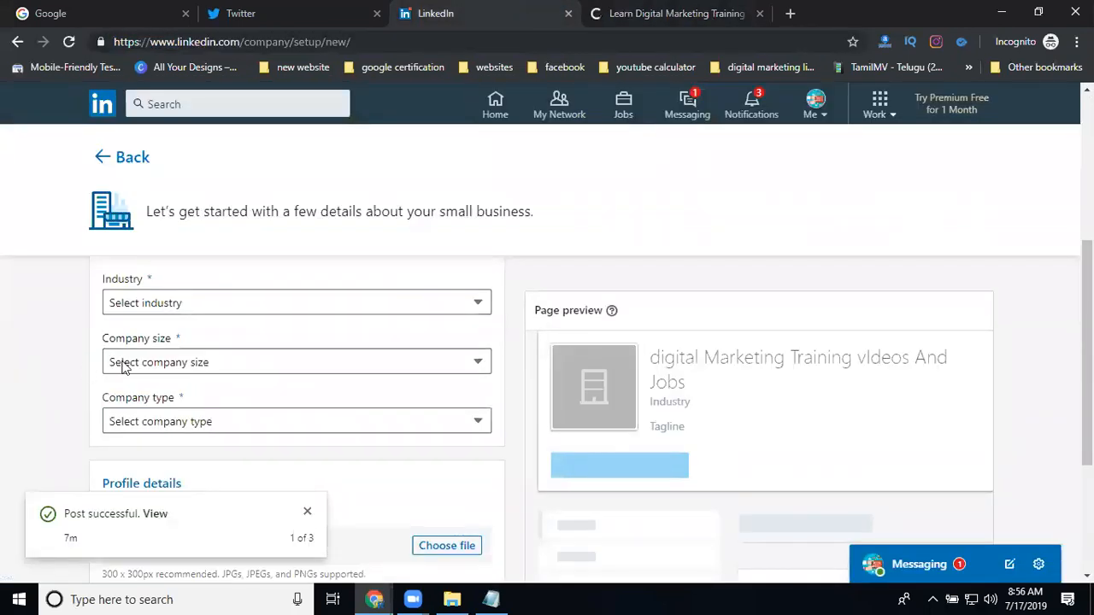
left_click(184, 298)
scroll(191, 143, "down", 10)
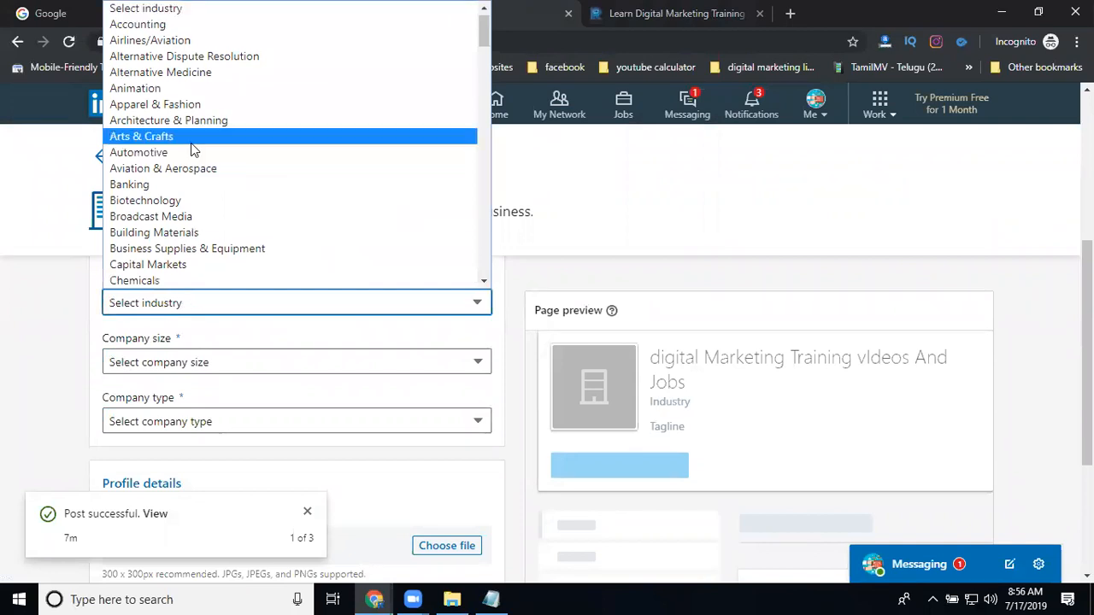
scroll(190, 143, "down", 3)
scroll(193, 149, "down", 3)
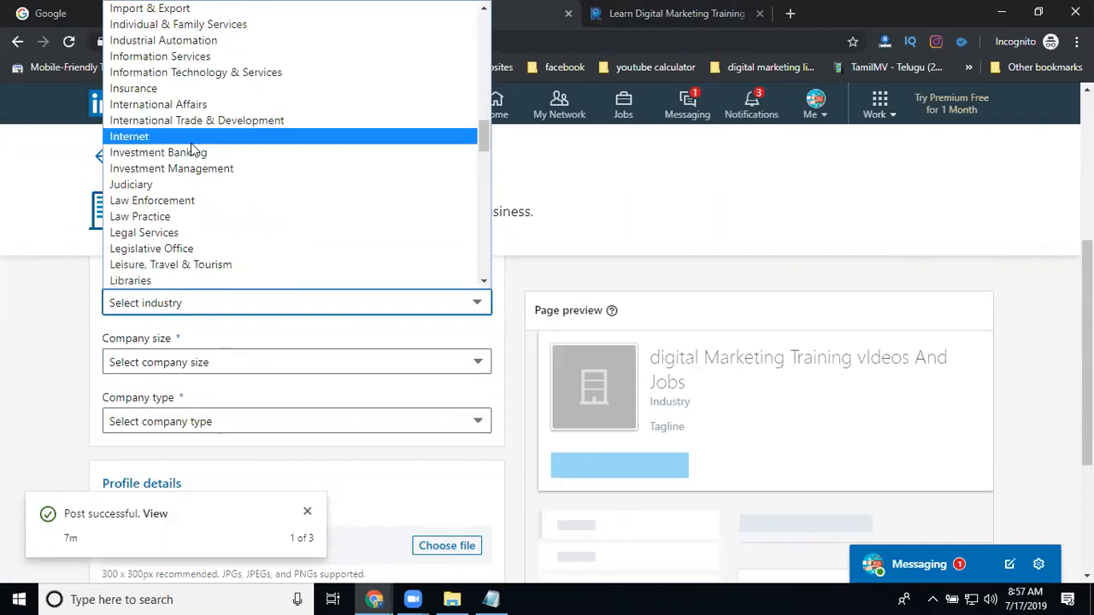
scroll(191, 143, "down", 6)
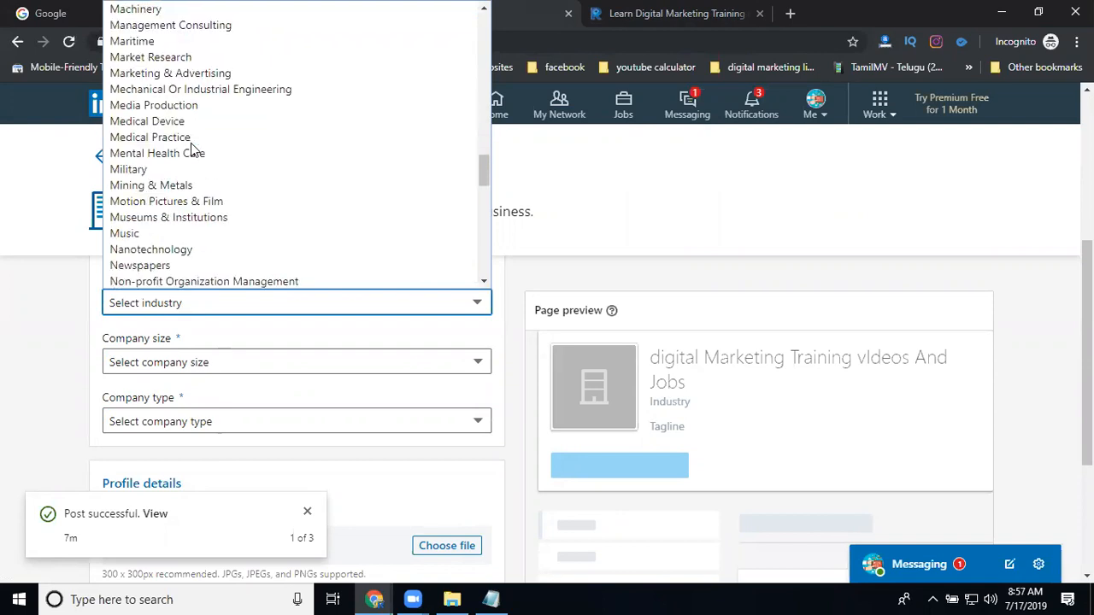
left_click(192, 73)
Step: Set the company size to 2–10 employees and the company type to Public company
scroll(35, 254, "down", 1)
left_click(150, 283)
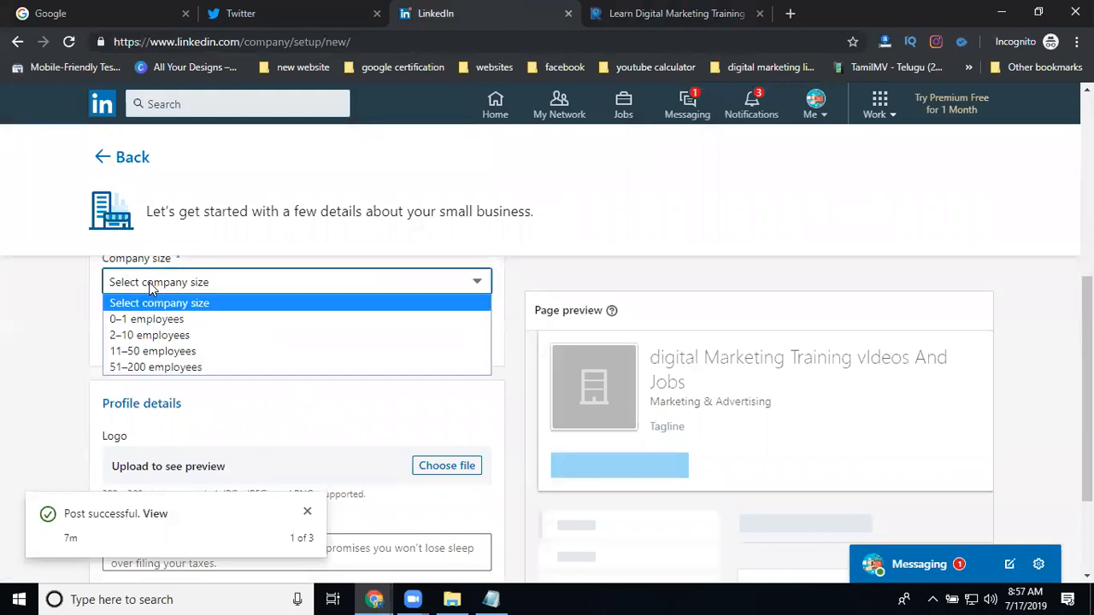
left_click(142, 334)
left_click(129, 341)
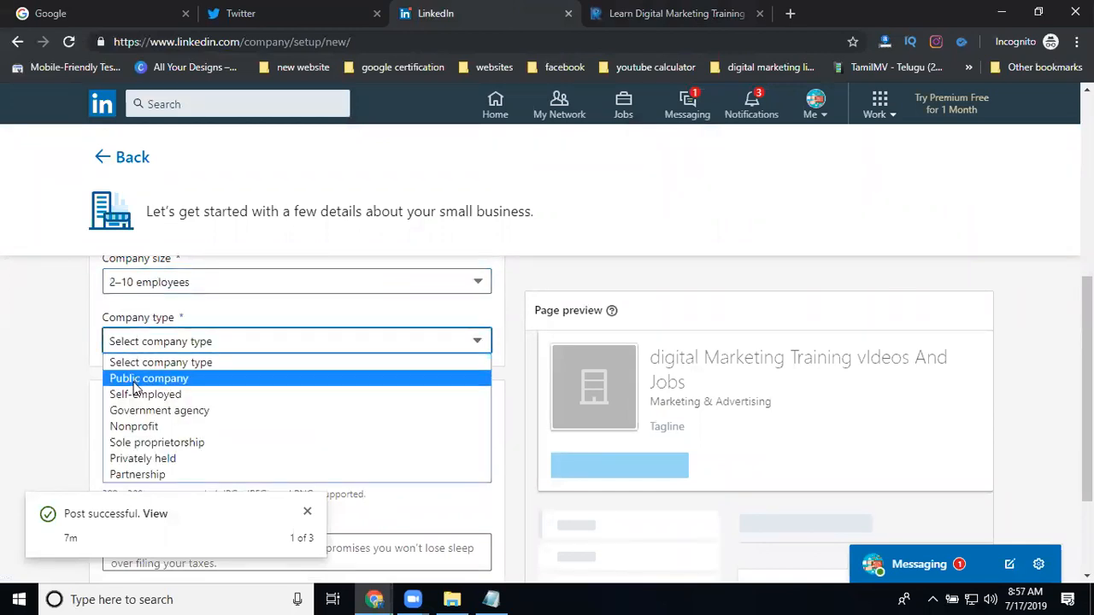
left_click(139, 377)
Step: Upload the image digital-marketing-plan.jpg as the company page's logo
scroll(14, 346, "down", 1)
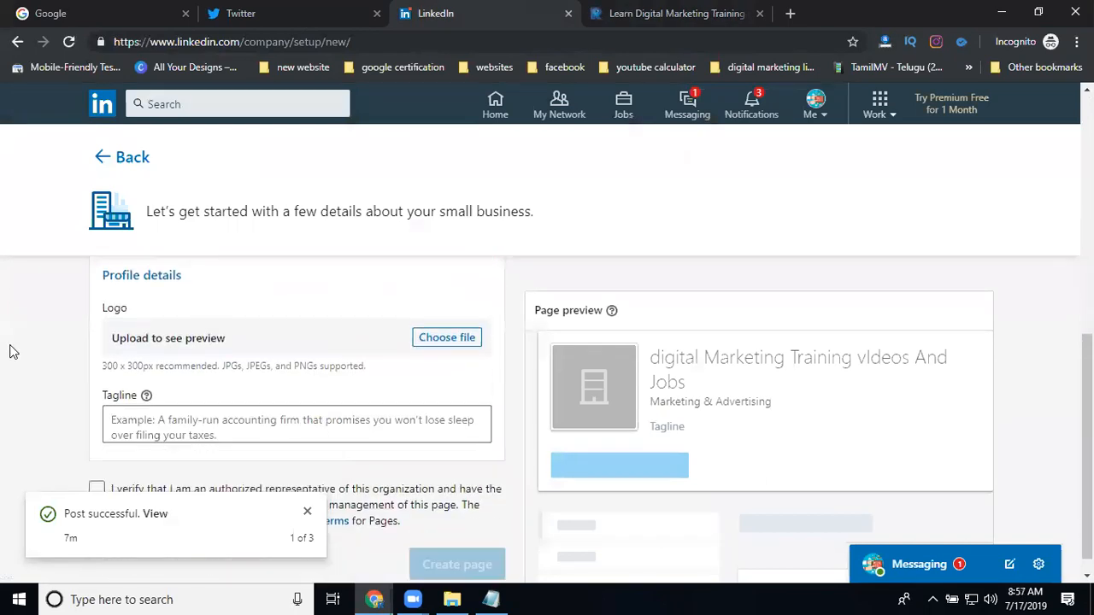
scroll(13, 350, "down", 1)
left_click(426, 316)
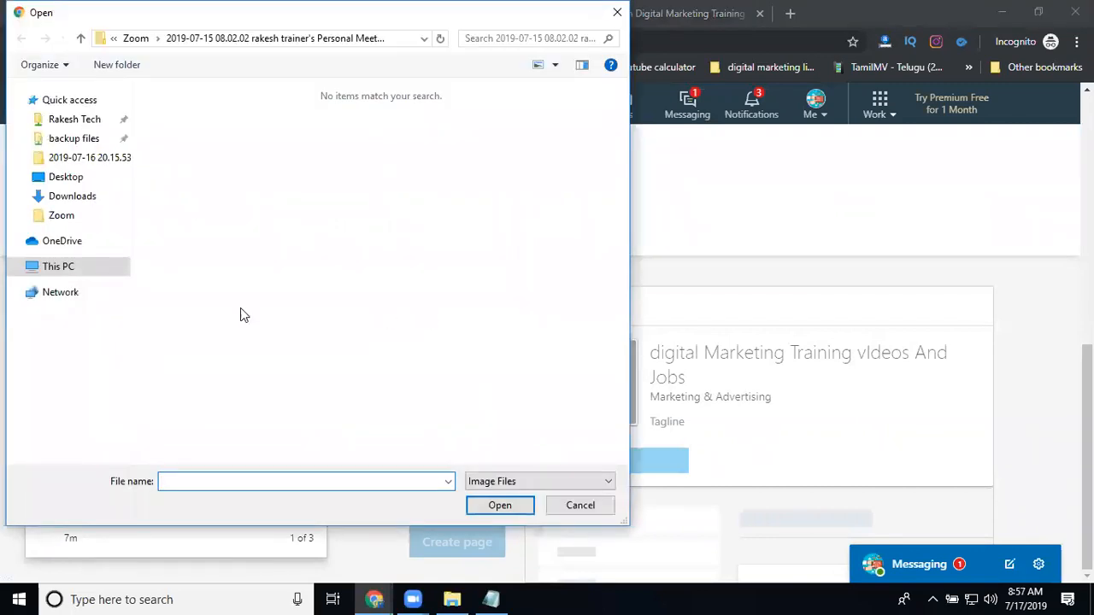
scroll(68, 333, "down", 1)
left_click(75, 389)
double_click(266, 353)
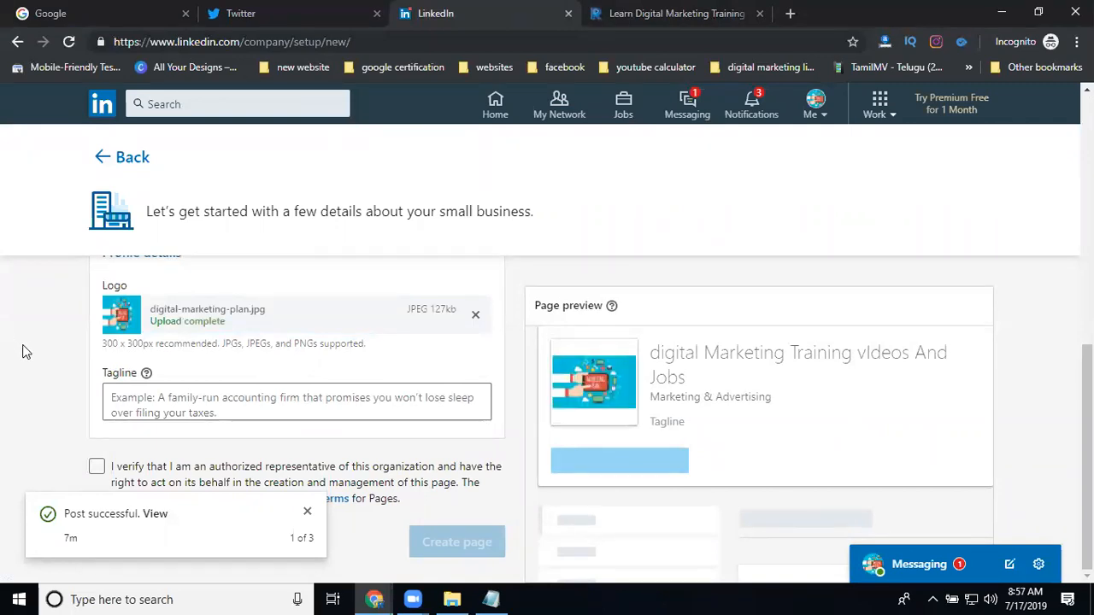
Step: Capitalize the first letter of the page name so that it begins with "Digital"
scroll(24, 350, "up", 7)
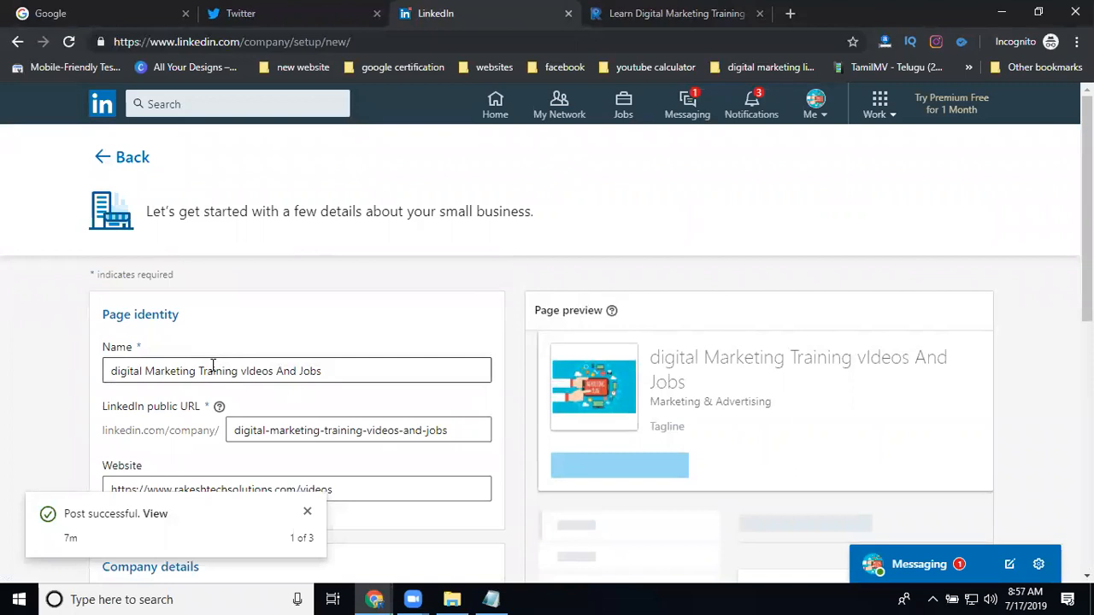
triple_click(210, 370)
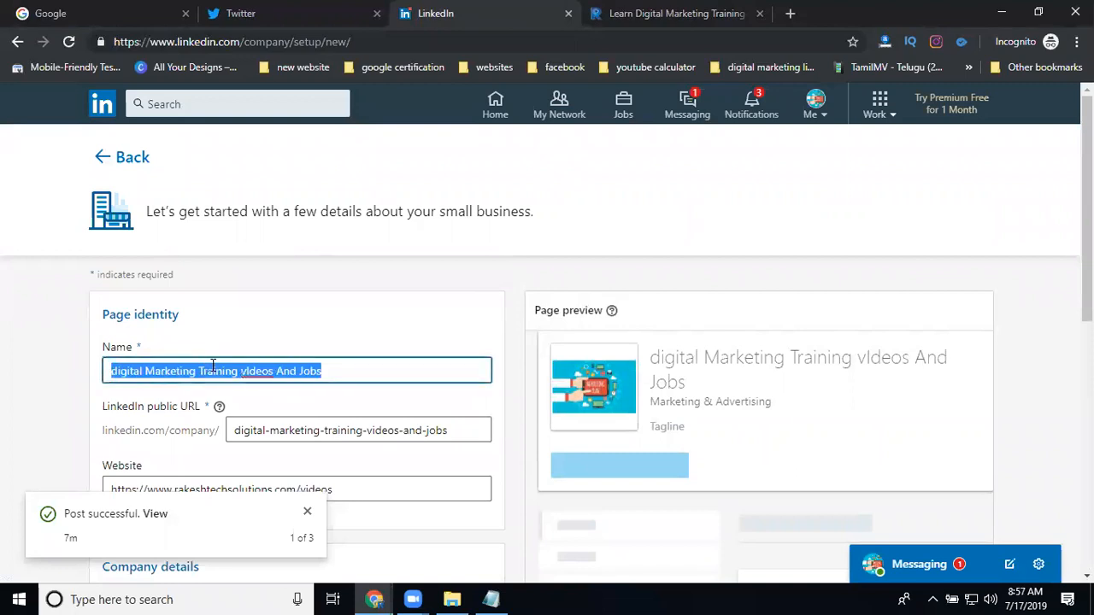
left_click(114, 371)
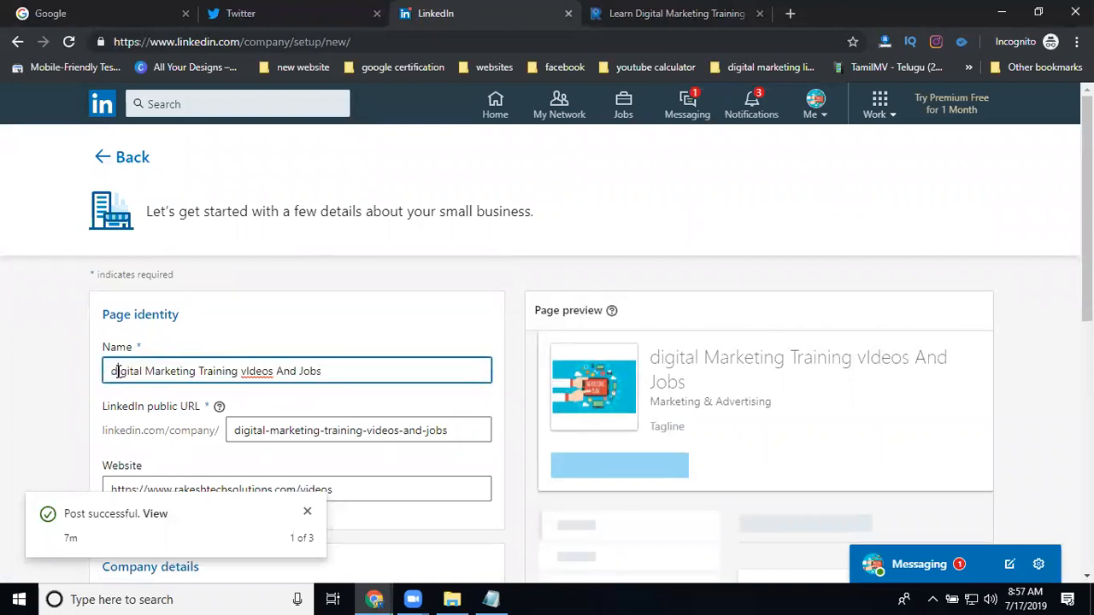
key("Delete")
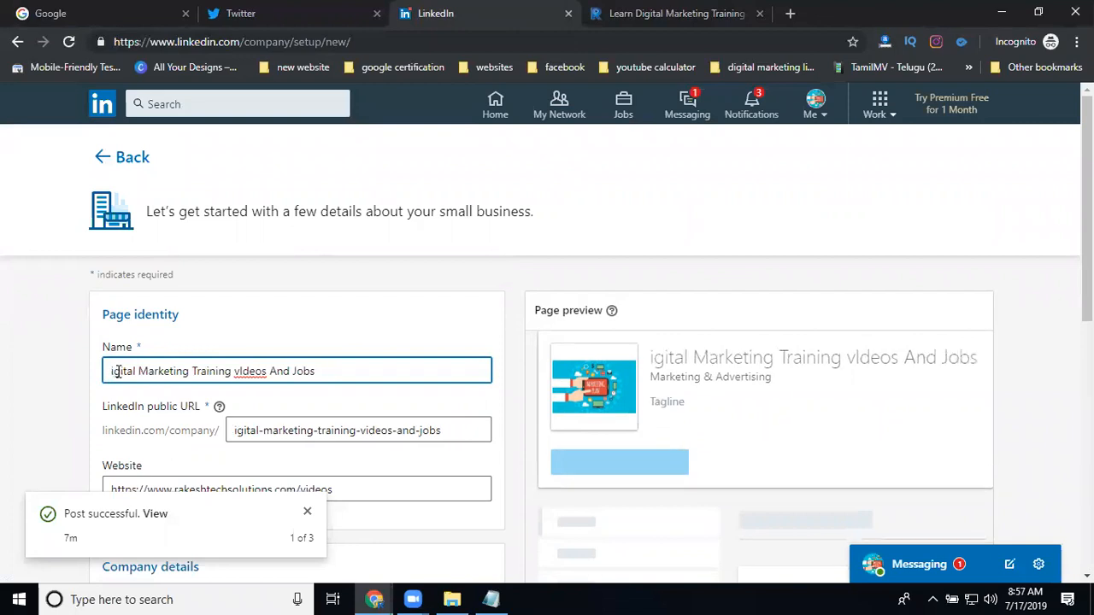
type("D")
Step: Copy the page name "Digital Marketing Training vIdeos And Jobs" into the tagline
key("ctrl+a")
key("ctrl+c")
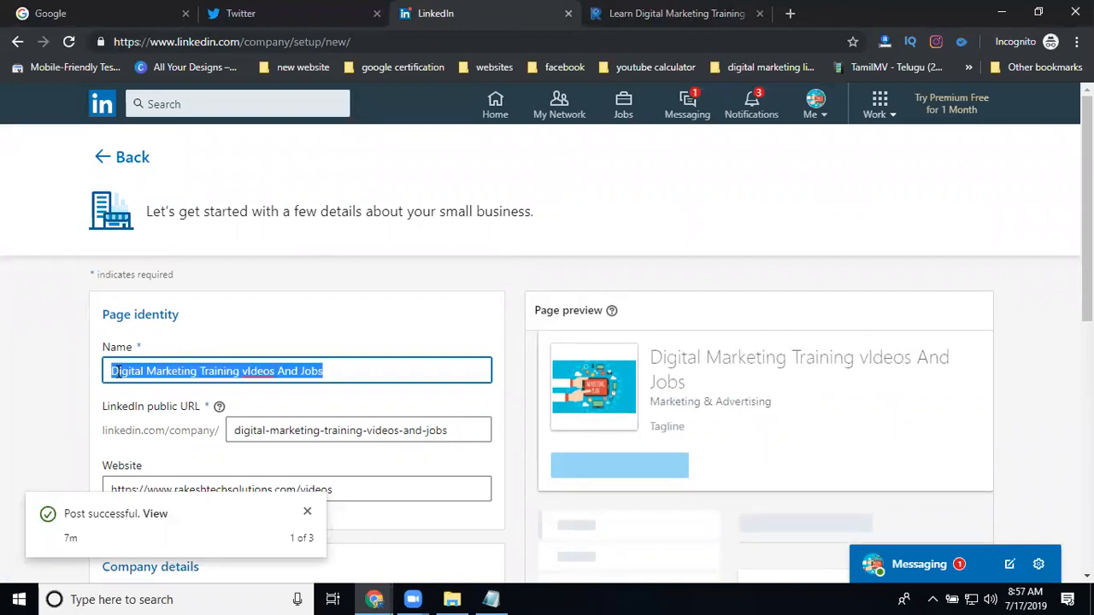
scroll(8, 350, "down", 5)
left_click(137, 406)
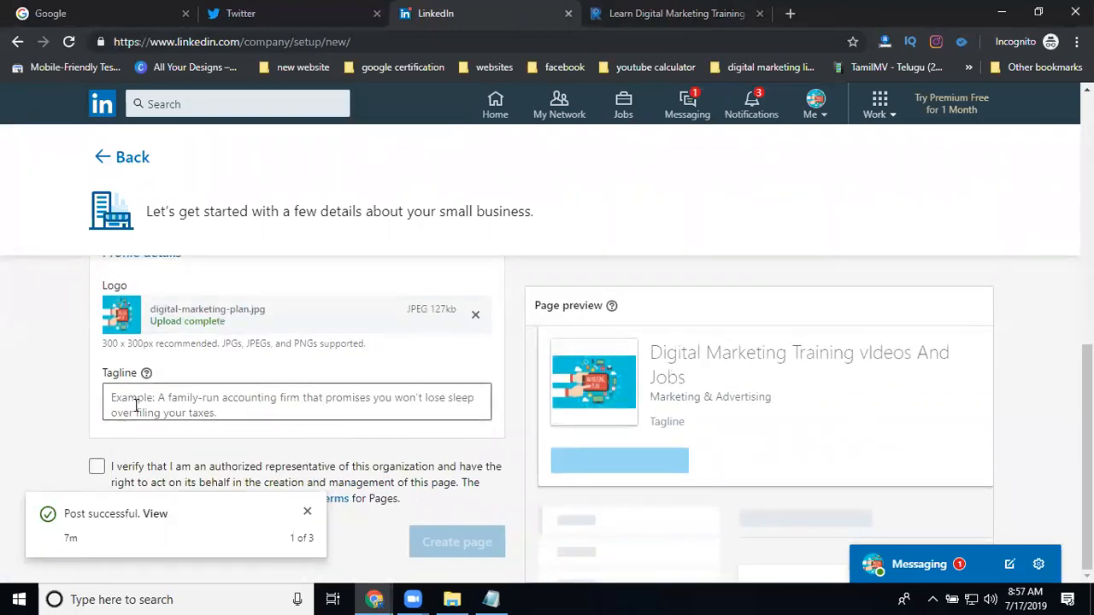
key("ctrl+v")
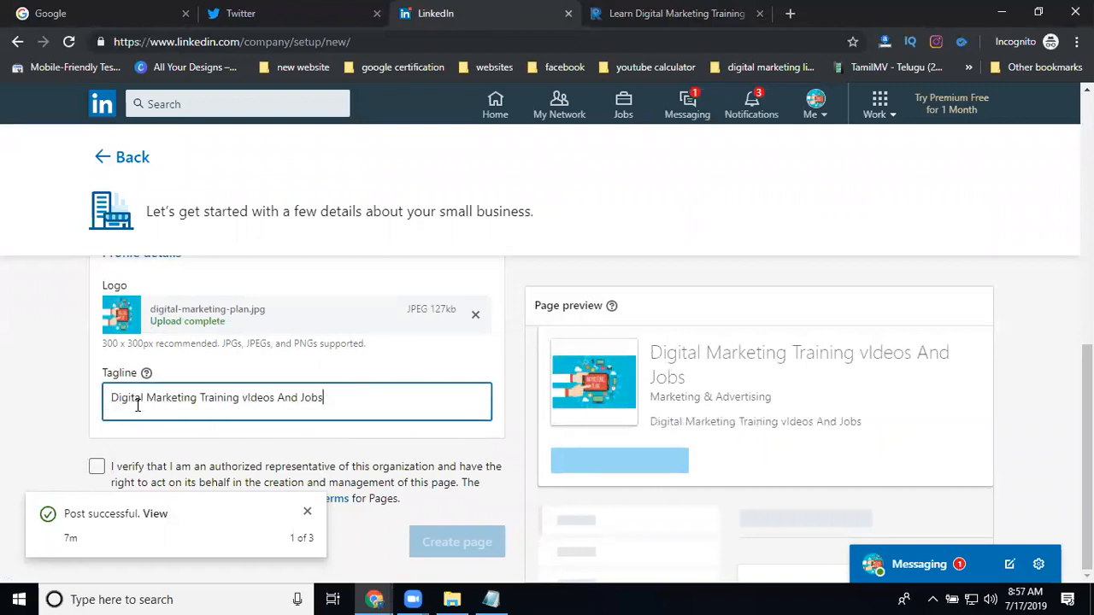
Step: Verify being an authorized representative of the organization and dismiss the post notification covering the form
left_click(97, 471)
left_click(306, 511)
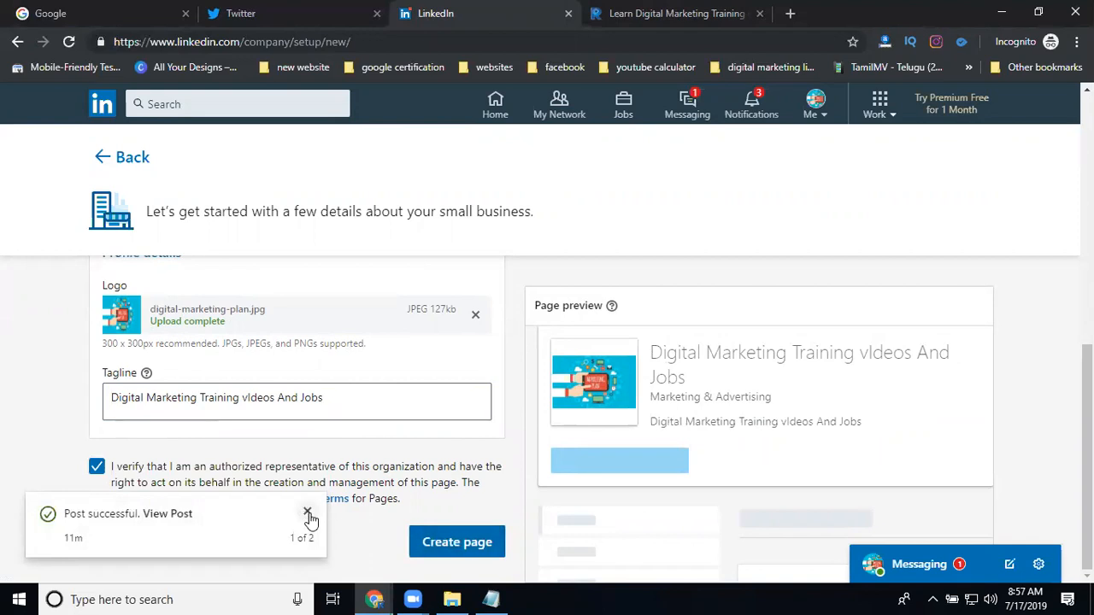
Step: Clear the remaining post notifications, then create the company page and get started past its Company Feed welcome message
left_click(305, 516)
left_click(305, 532)
left_click(464, 557)
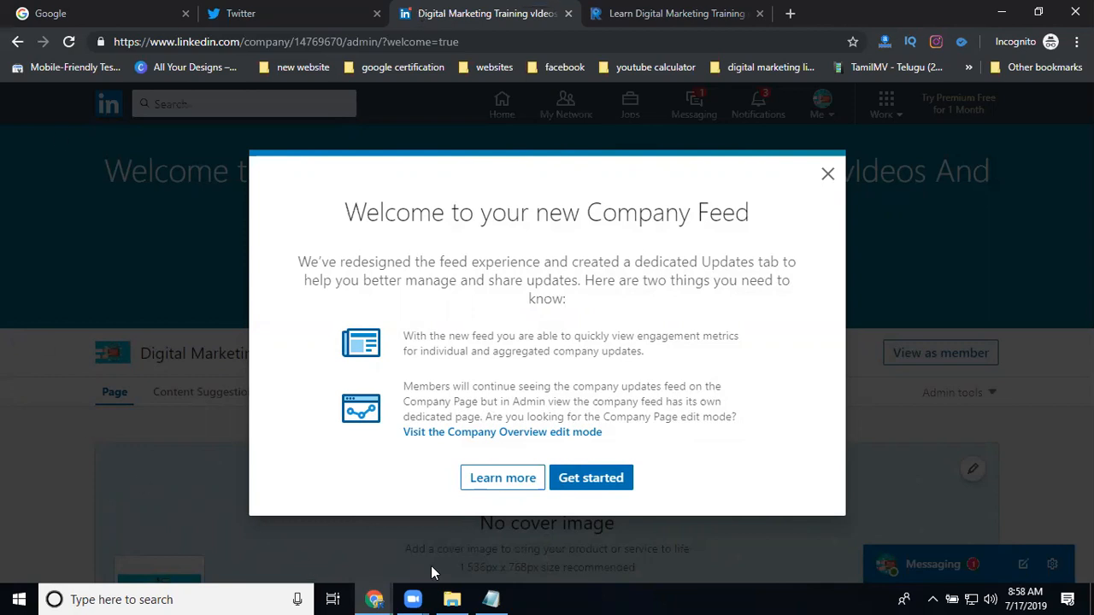
left_click(575, 486)
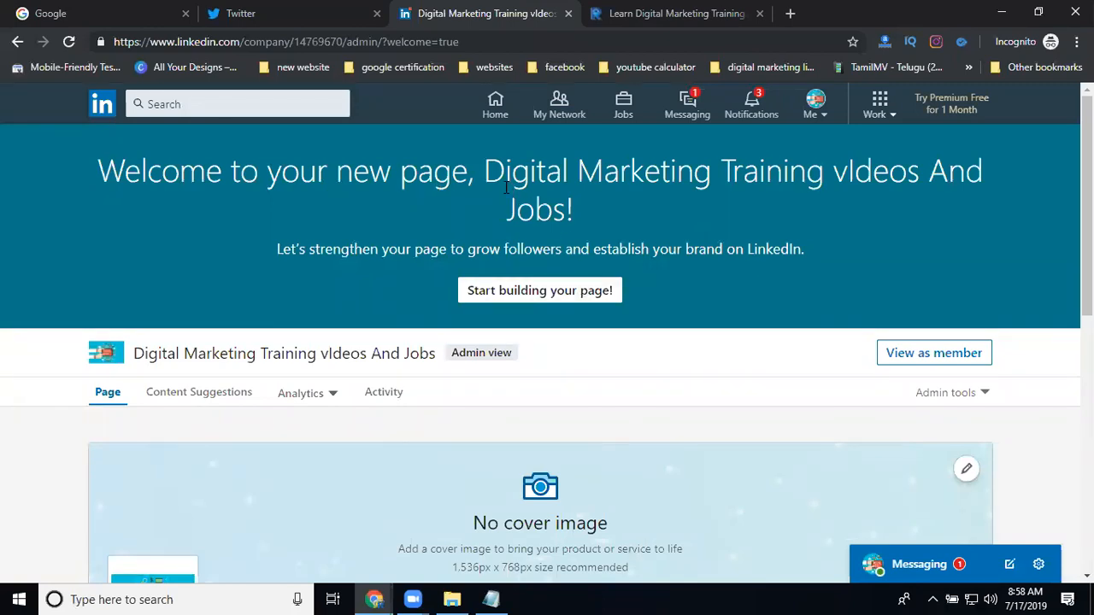
Step: Set the page's tagline to "Digital Marketing Training vIdeos And Jobs" and save the page information
scroll(590, 283, "down", 3)
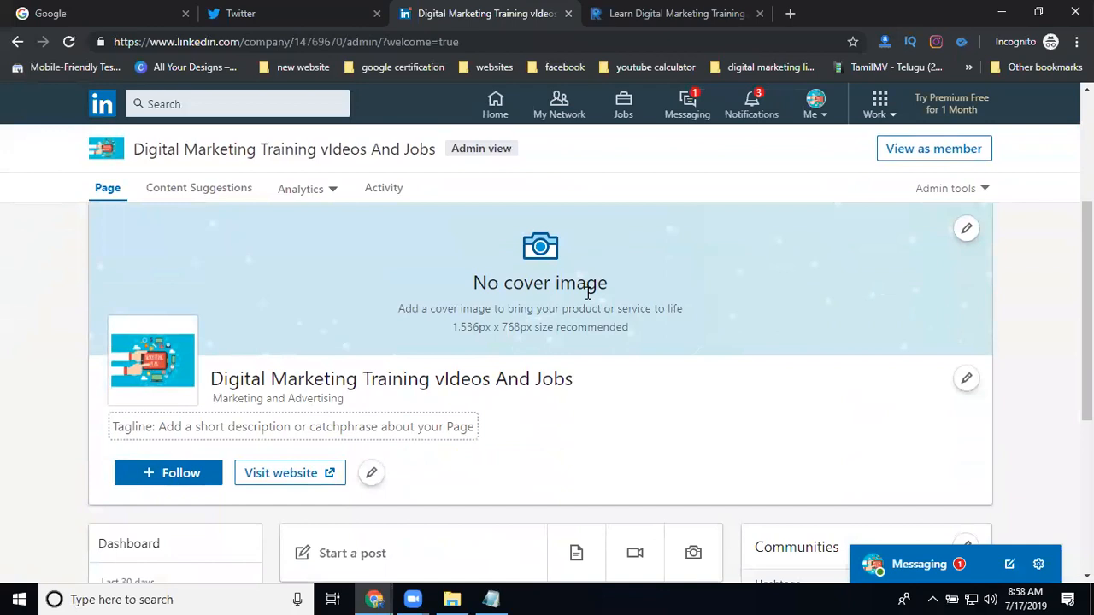
left_click(261, 438)
left_click(419, 428)
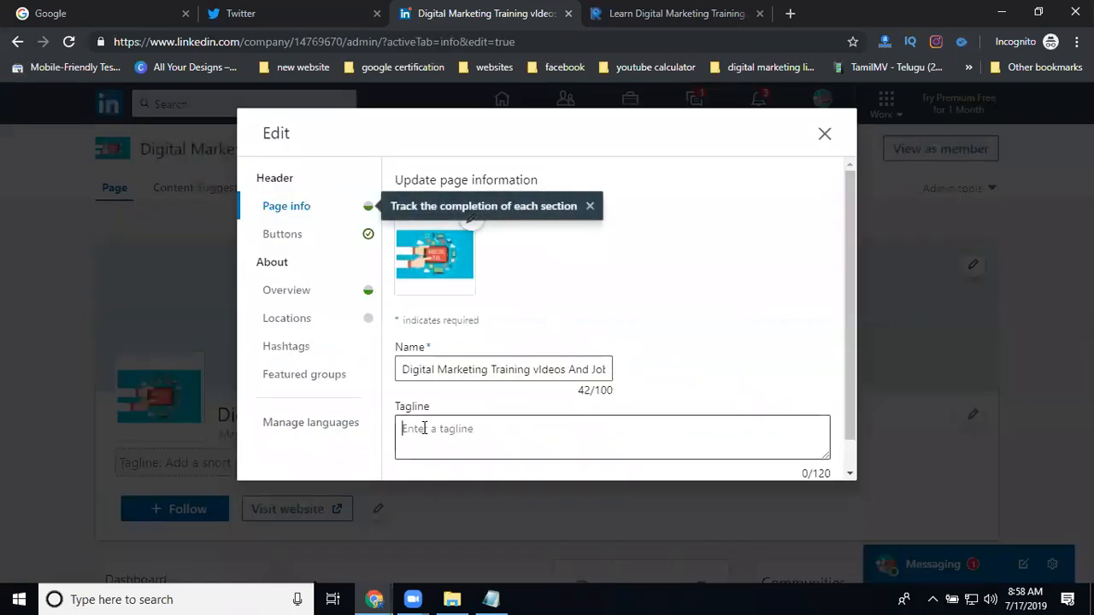
key("ctrl+v")
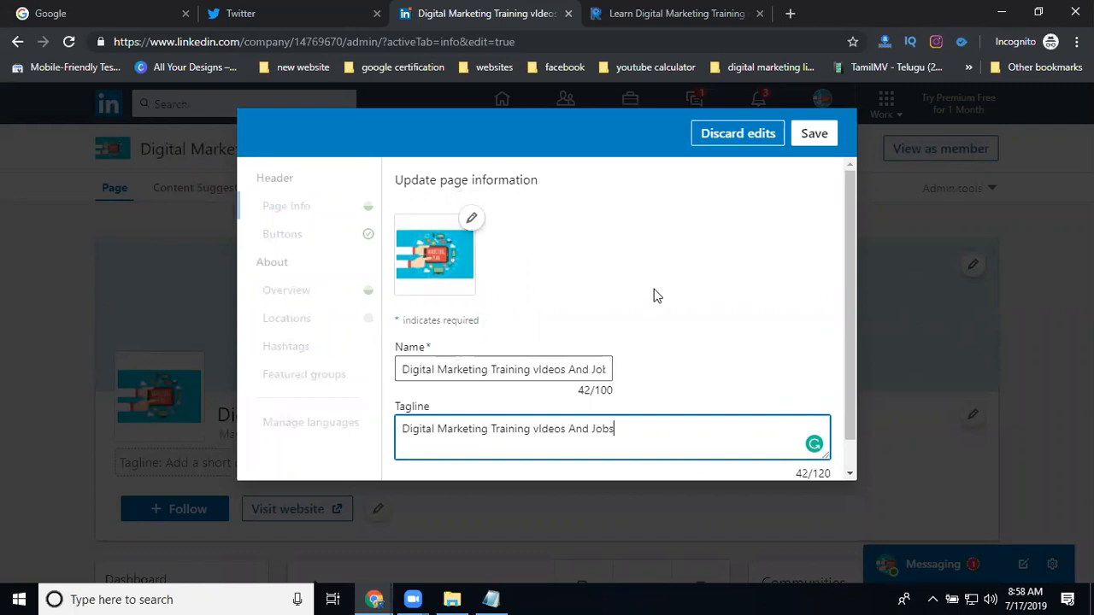
left_click(811, 142)
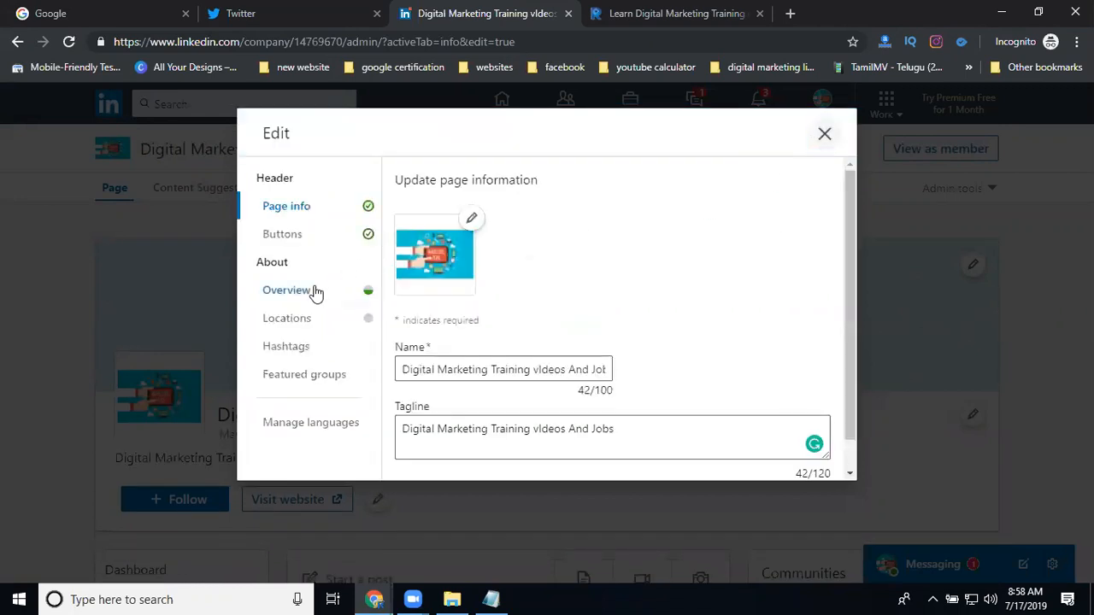
Step: Enter "Digital Marketing Training vIdeos And Jobs" as the page description in the overview details
left_click(315, 292)
left_click(424, 274)
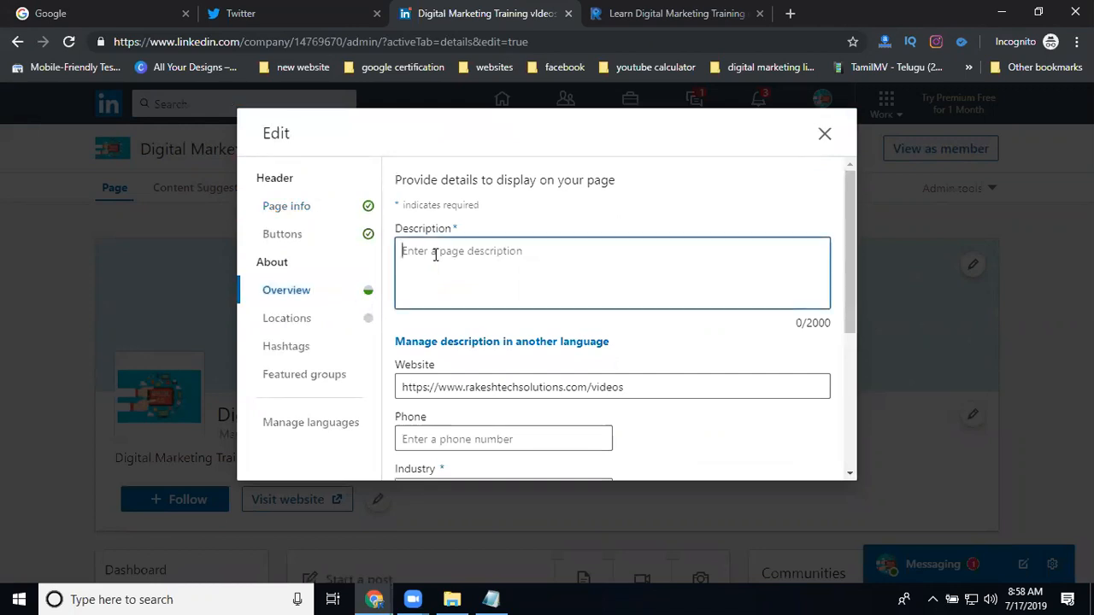
type("Digital Marketing Training videos And Jobs")
Step: Fill in the company's phone number and set the year founded to 2019
scroll(487, 308, "down", 2)
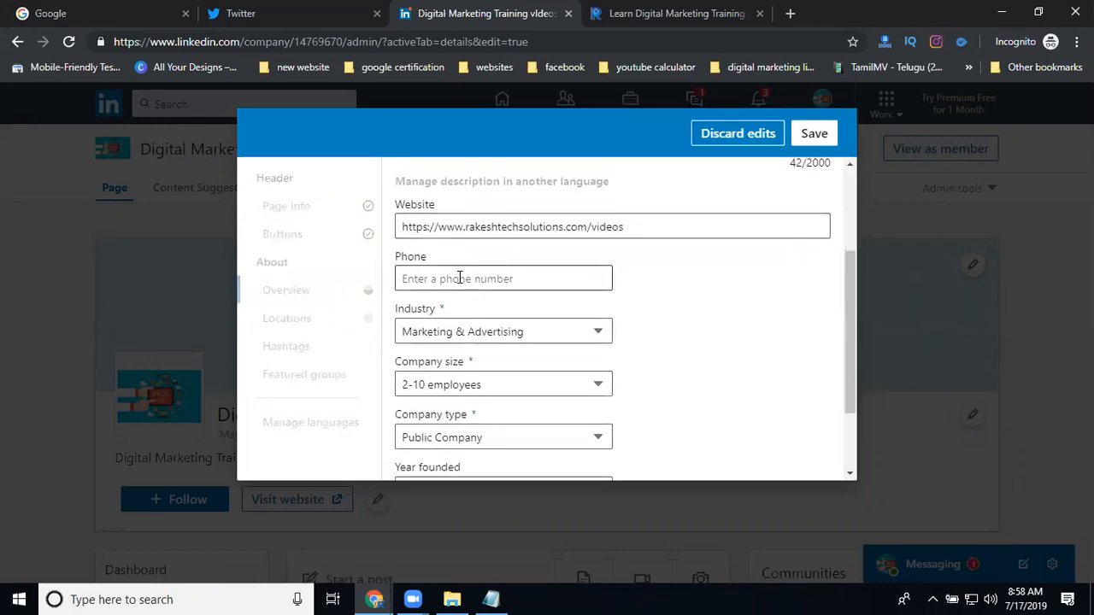
scroll(454, 347, "down", 1)
scroll(454, 346, "down", 2)
left_click(454, 383)
type("2019")
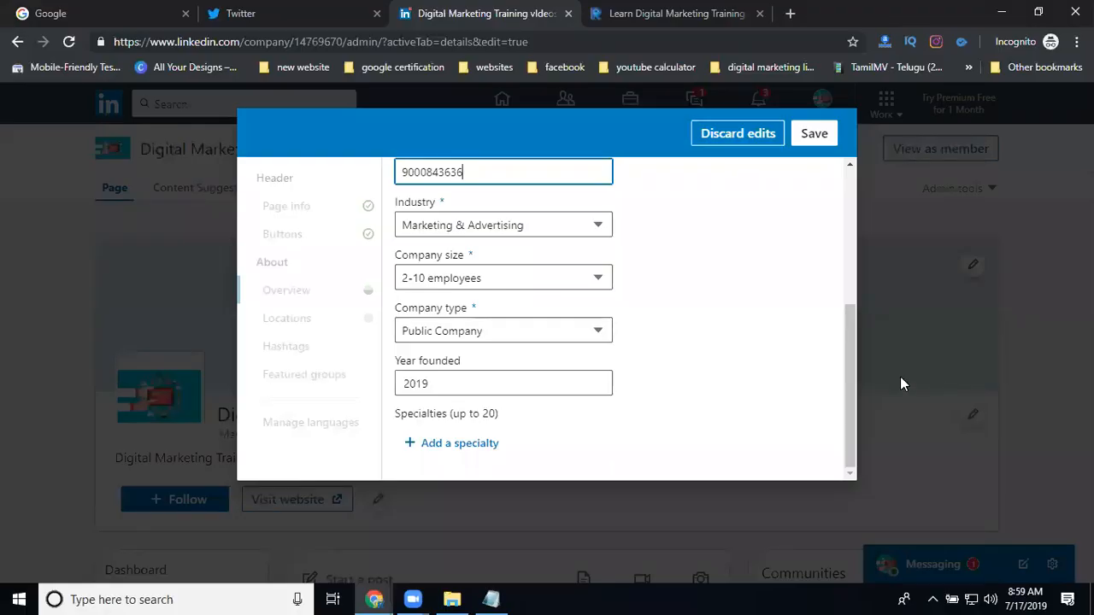
Step: Add the specialties digital marketing, seo, sem, smo, smm and video marketing, and save the overview details
left_click(458, 444)
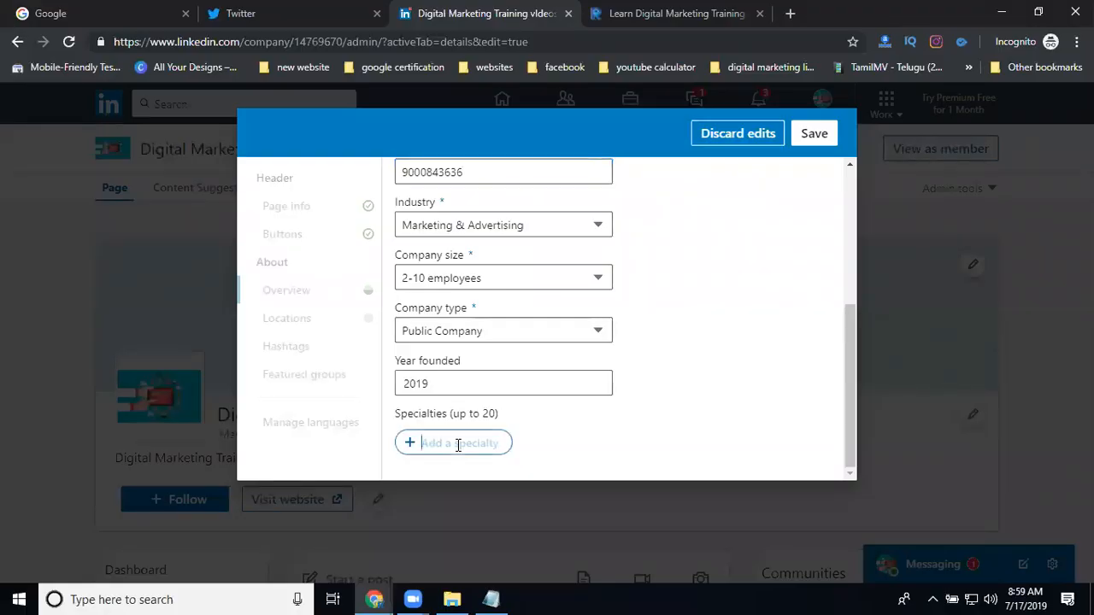
type("digital marketing")
key("Return")
type("sep")
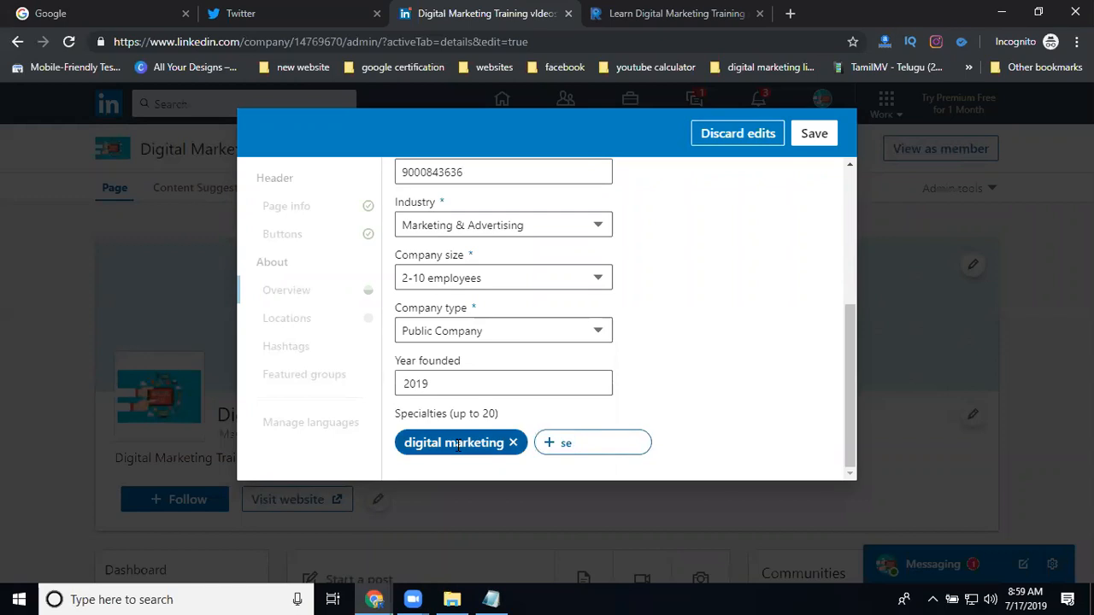
key("Return")
type("sem")
key("Return")
type("smo")
key("Return")
type("smm")
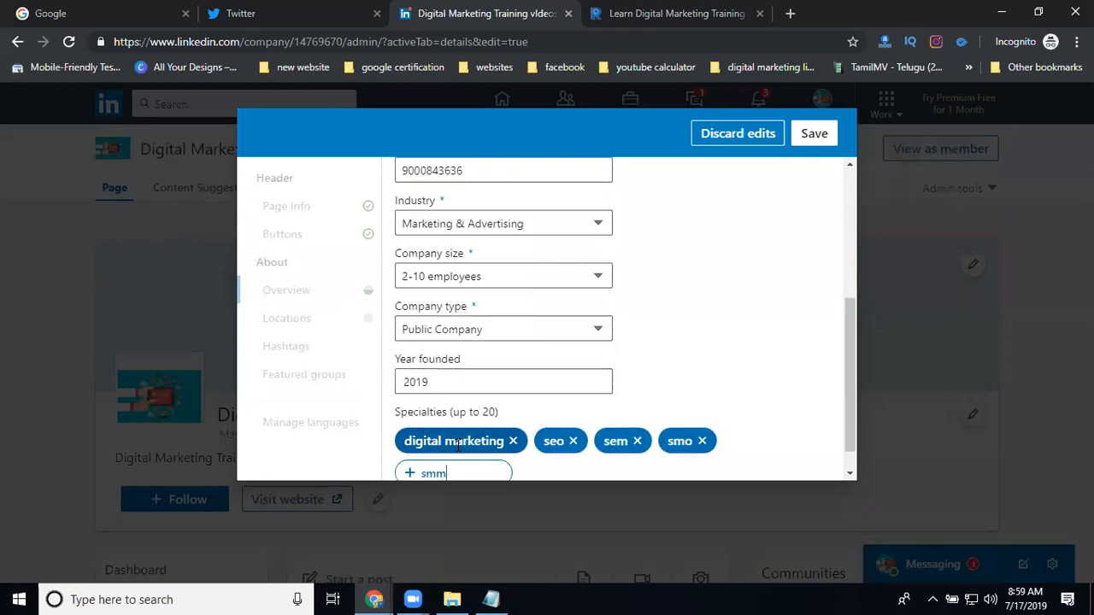
key("Return")
type("v")
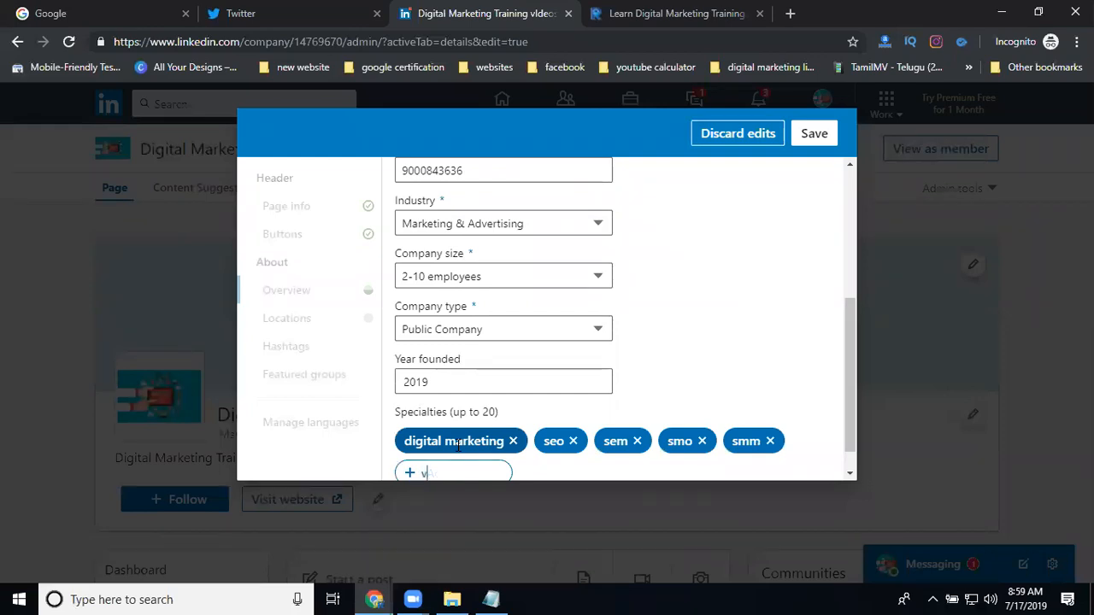
type("ideo marketing")
key("Return")
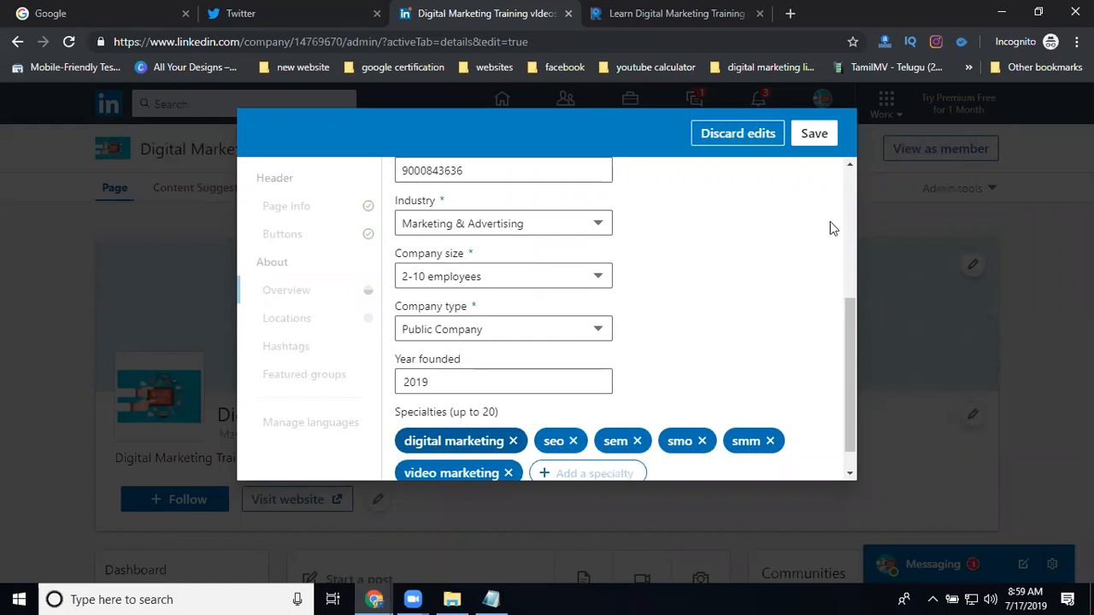
left_click(816, 134)
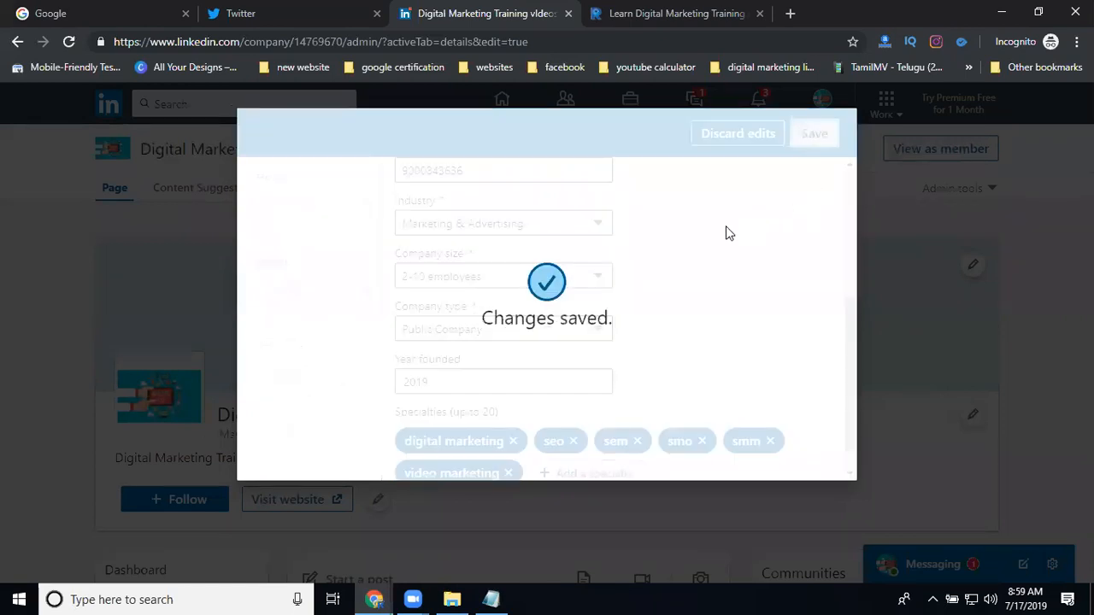
Step: Add a company location in India and fill in its street address, city and state from the matching address suggestion
left_click(309, 323)
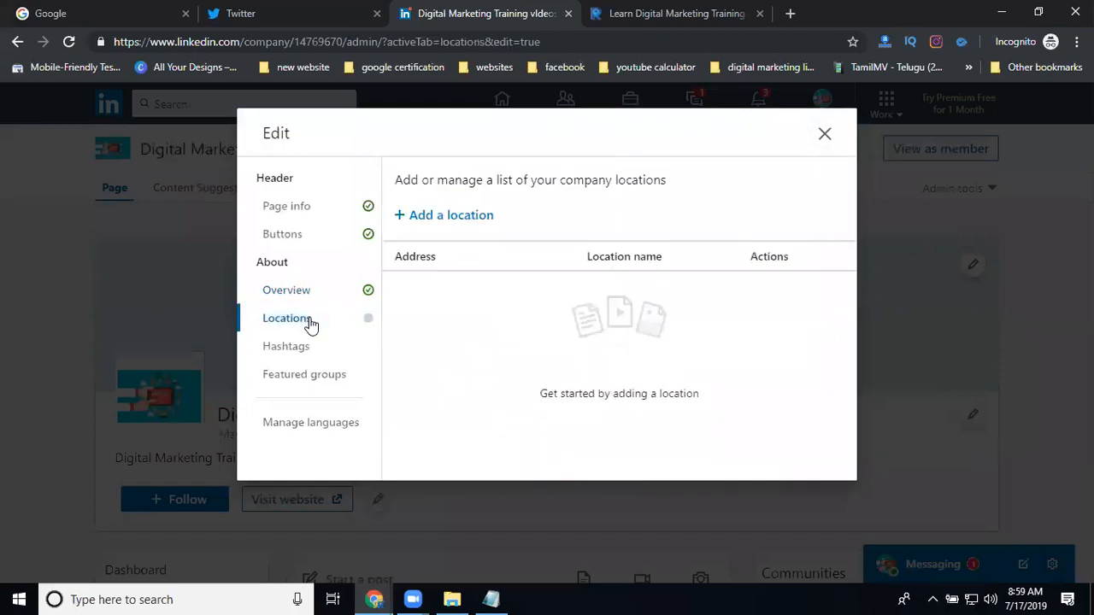
left_click(424, 219)
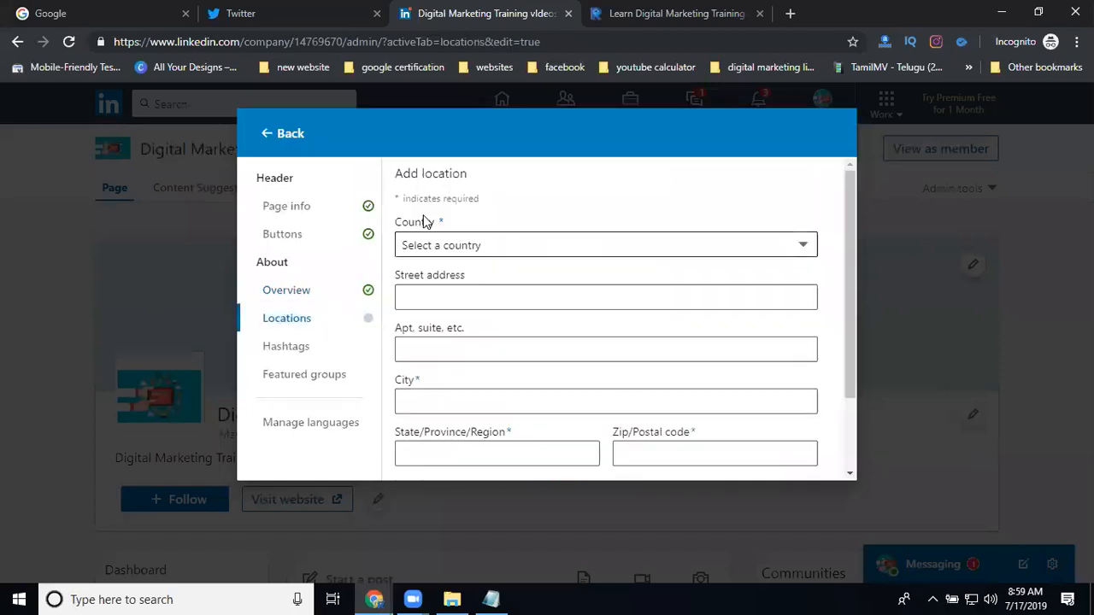
left_click(433, 247)
left_click(425, 282)
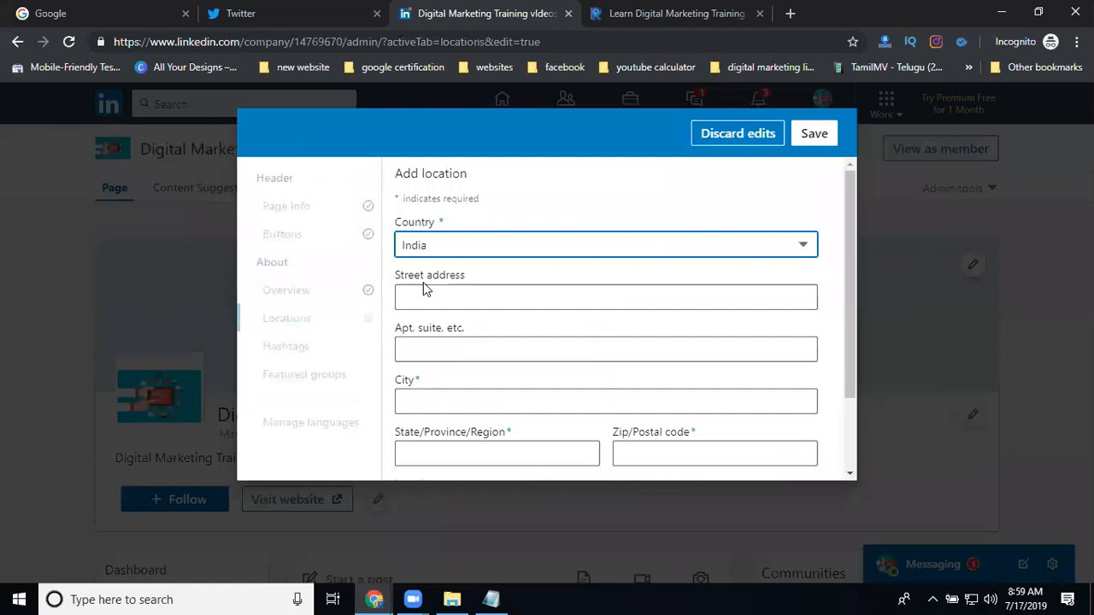
left_click(424, 296)
type("m")
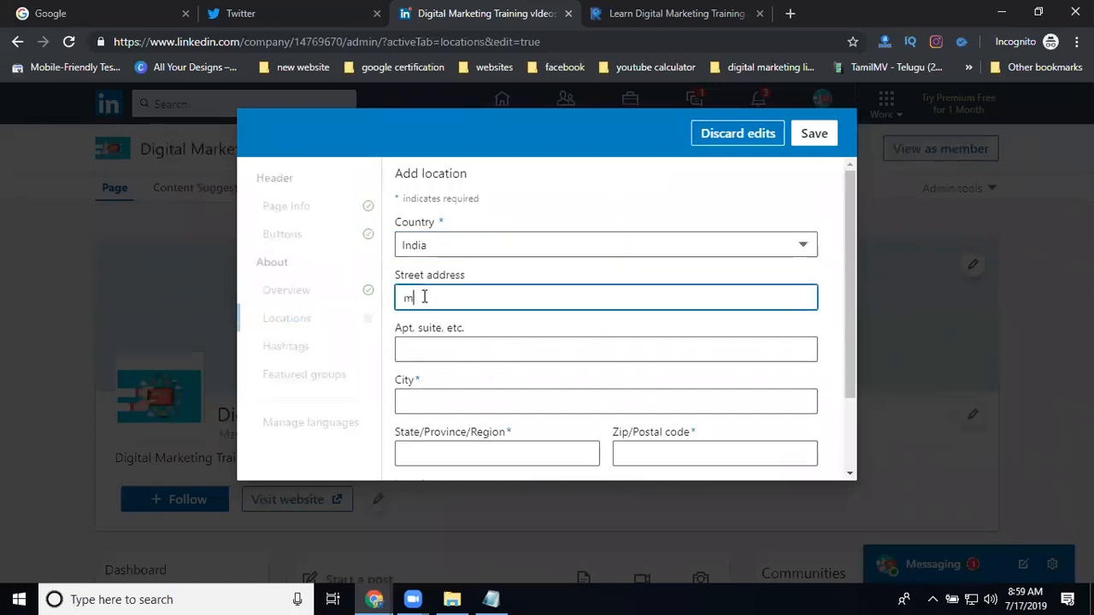
type("adhapur")
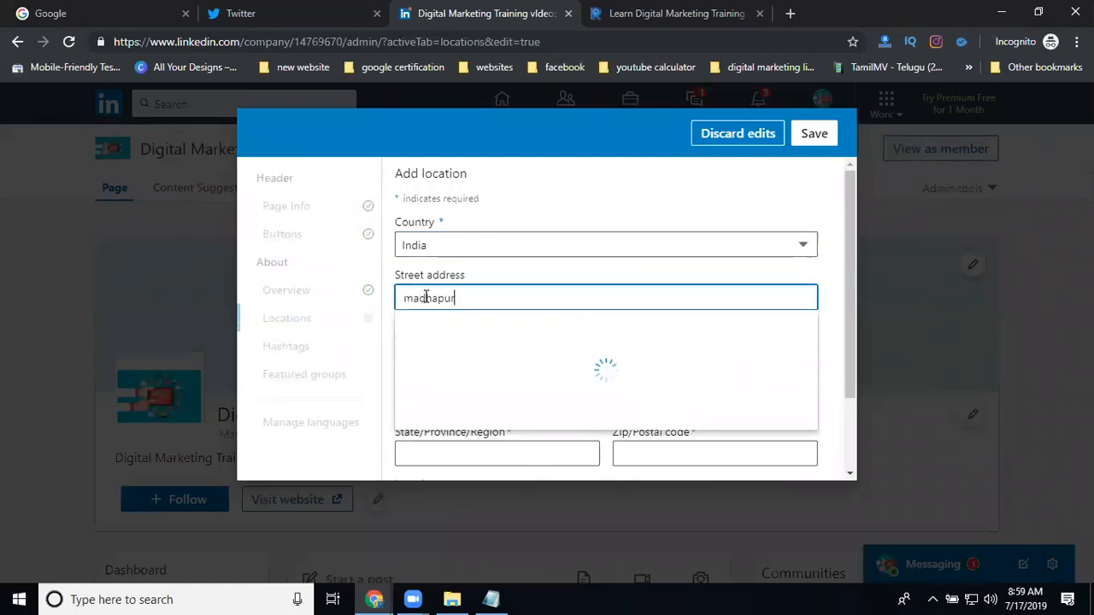
left_click(440, 326)
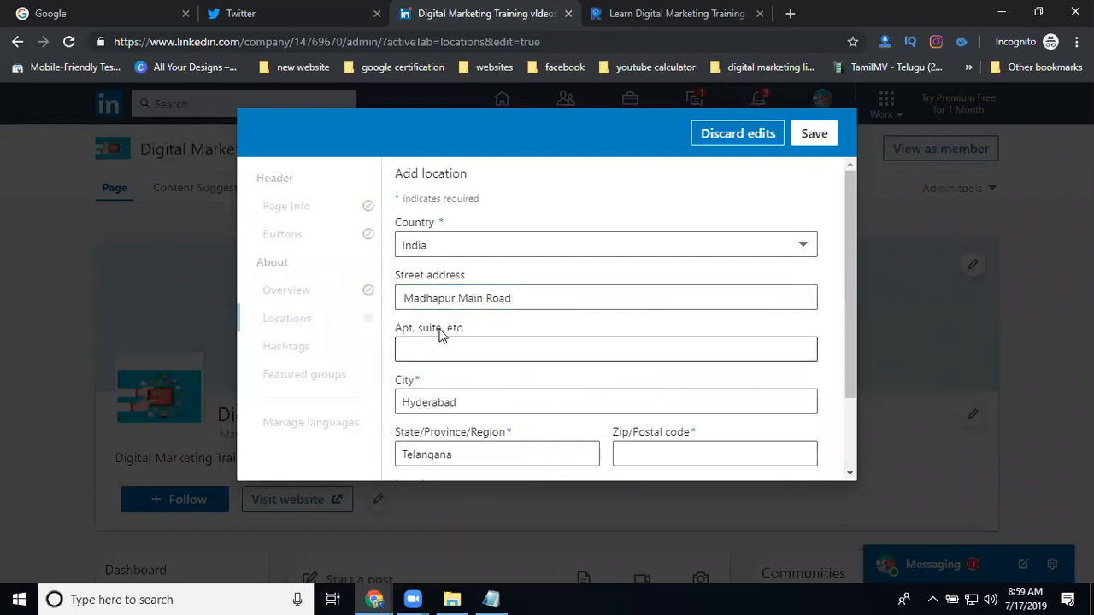
Step: Enter the location's postal code, name it "Digital Marketing Training vIdeos And Jobs" and save the location
left_click(444, 358)
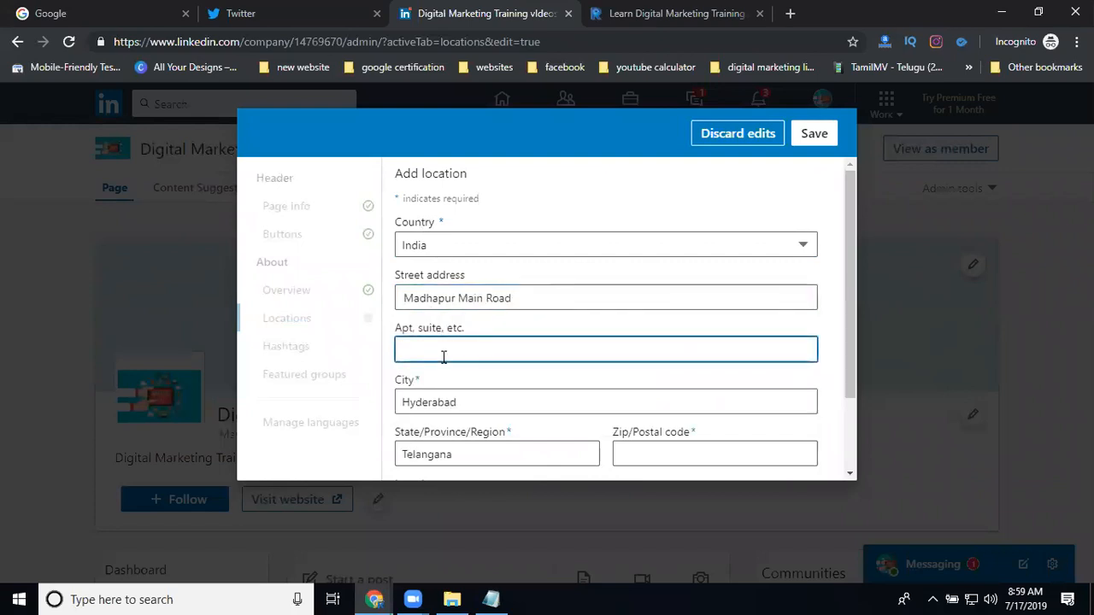
scroll(487, 368, "down", 2)
left_click(637, 366)
type("500081")
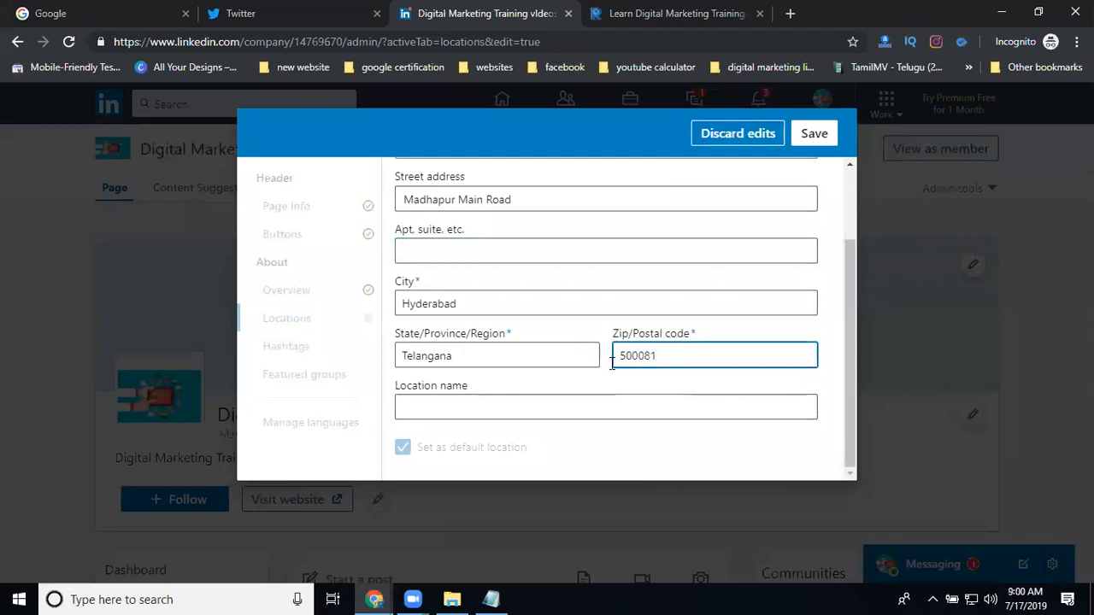
left_click(530, 407)
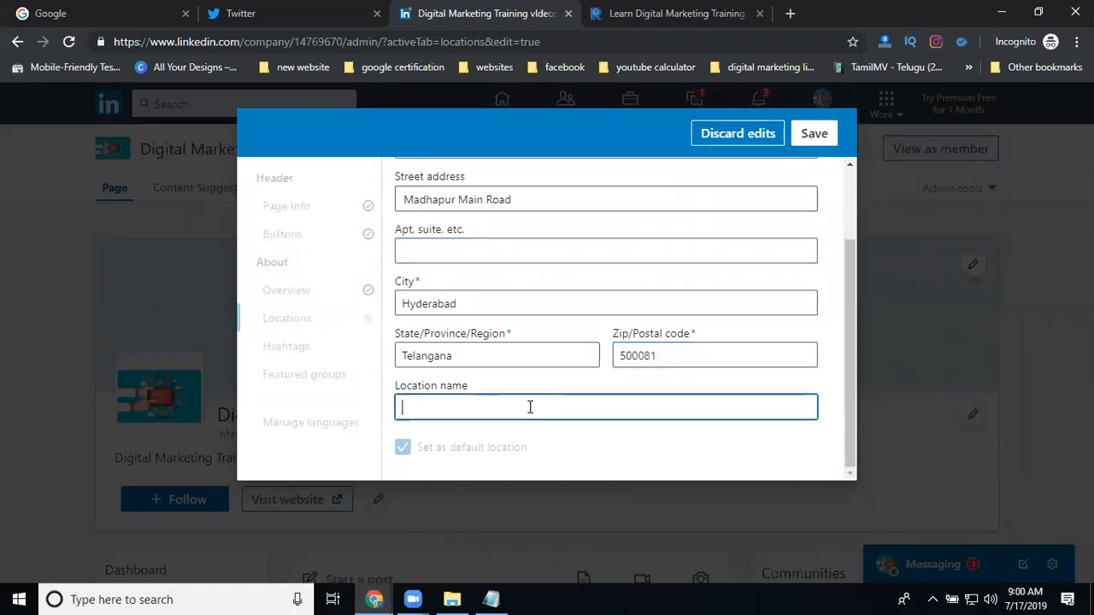
type("Digital Marketing Training videos And Jobs")
left_click(814, 134)
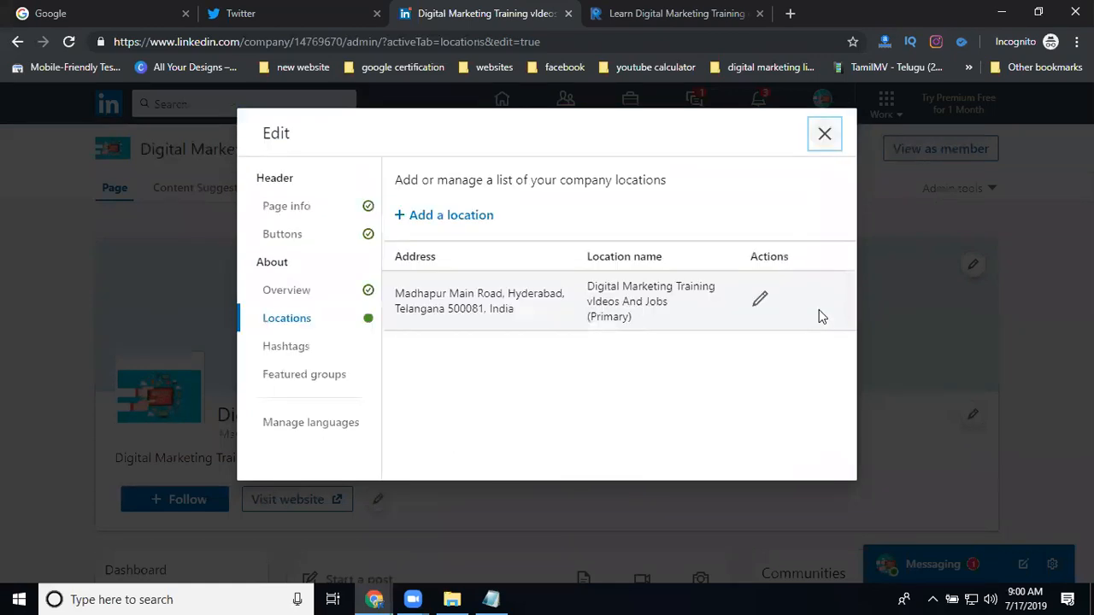
Step: Add the hashtag #digitalmarketing to the page
left_click(301, 346)
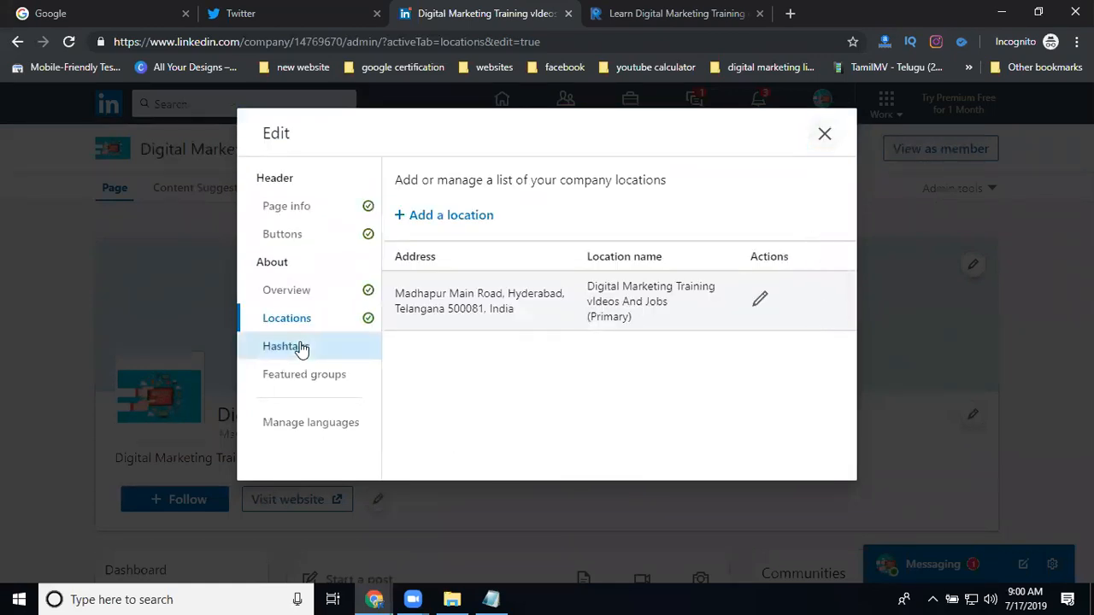
left_click(446, 250)
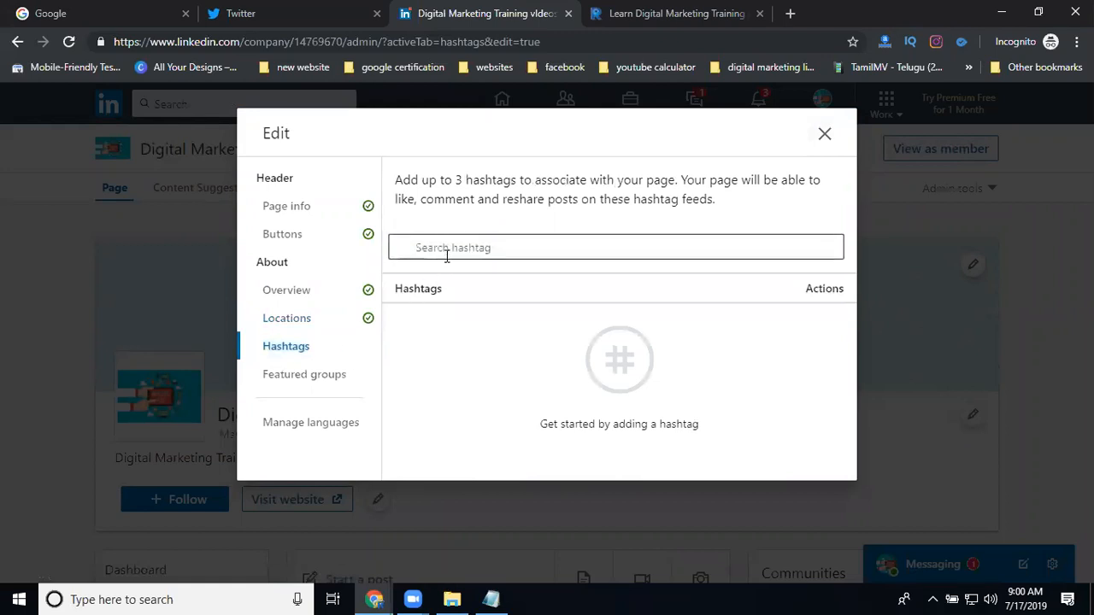
type("digit")
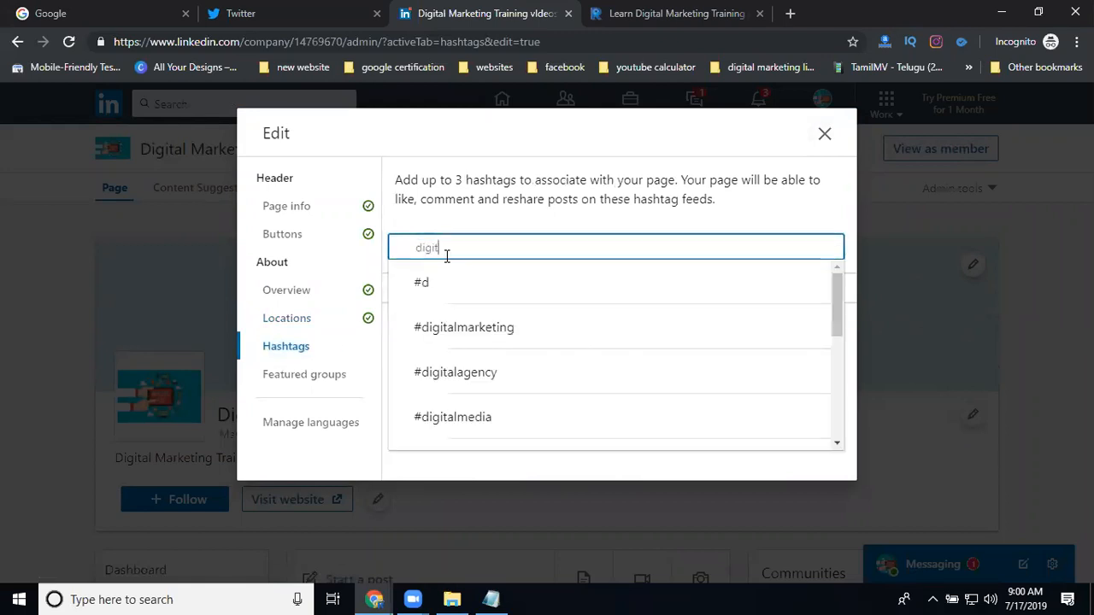
type("almarketing")
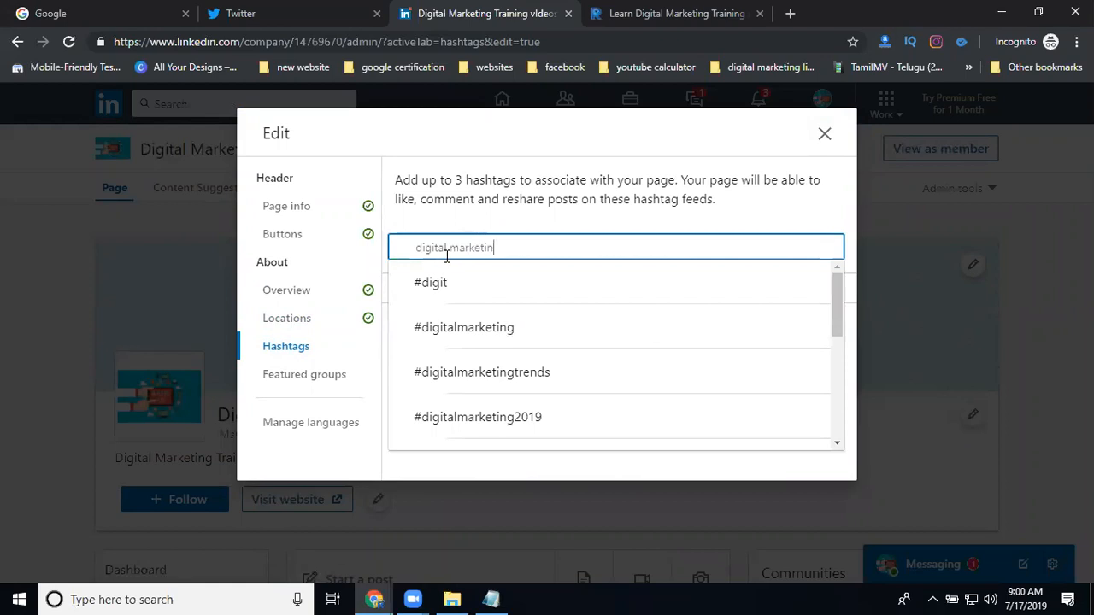
left_click(442, 285)
Step: Add #searchenginemarketingsem as the page's second hashtag
left_click(442, 248)
type("sear")
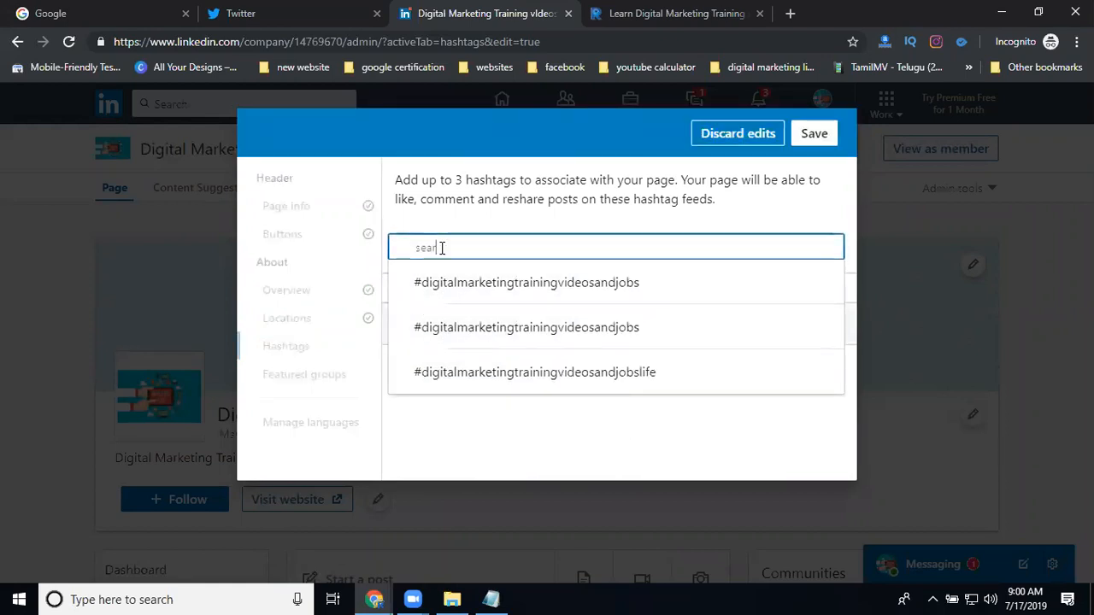
type("ch")
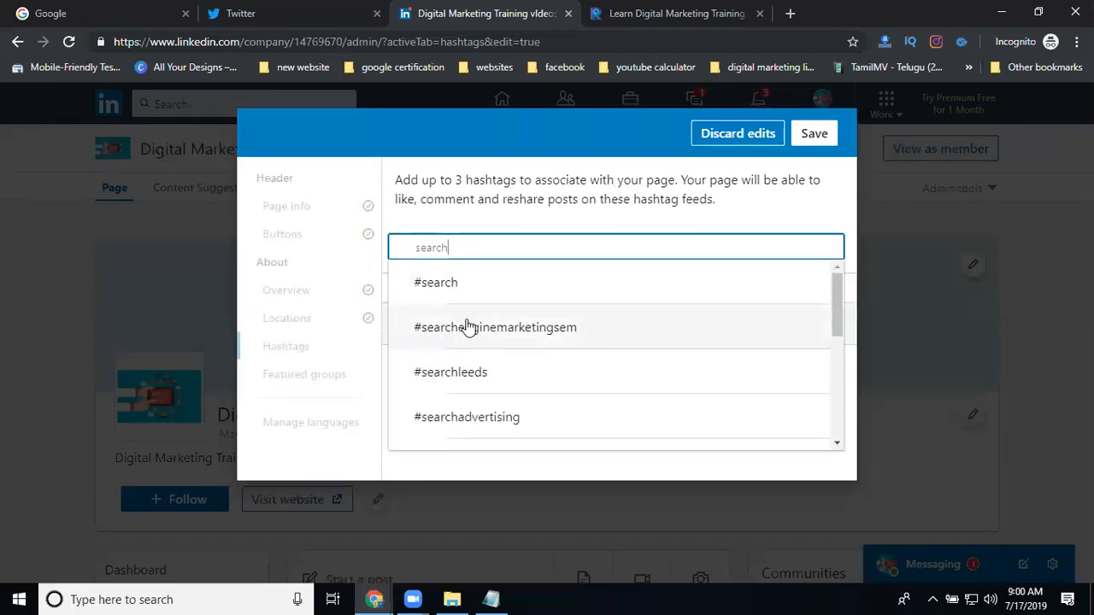
type("eng")
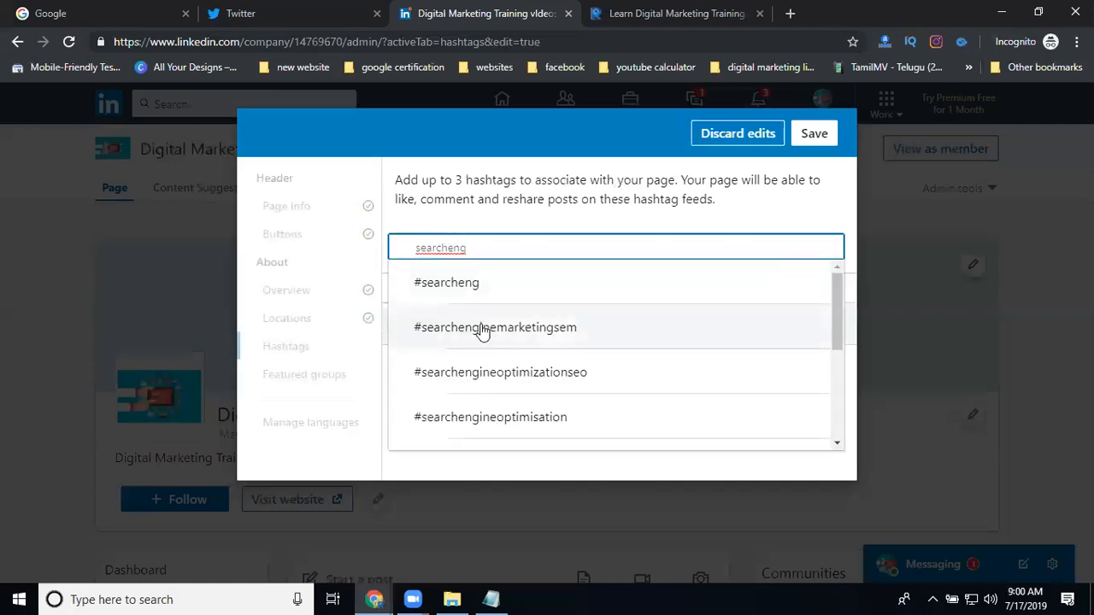
left_click(483, 332)
Step: Try adding #searchengineoptimizationseo as the page's third hashtag and remove it from the list
left_click(476, 254)
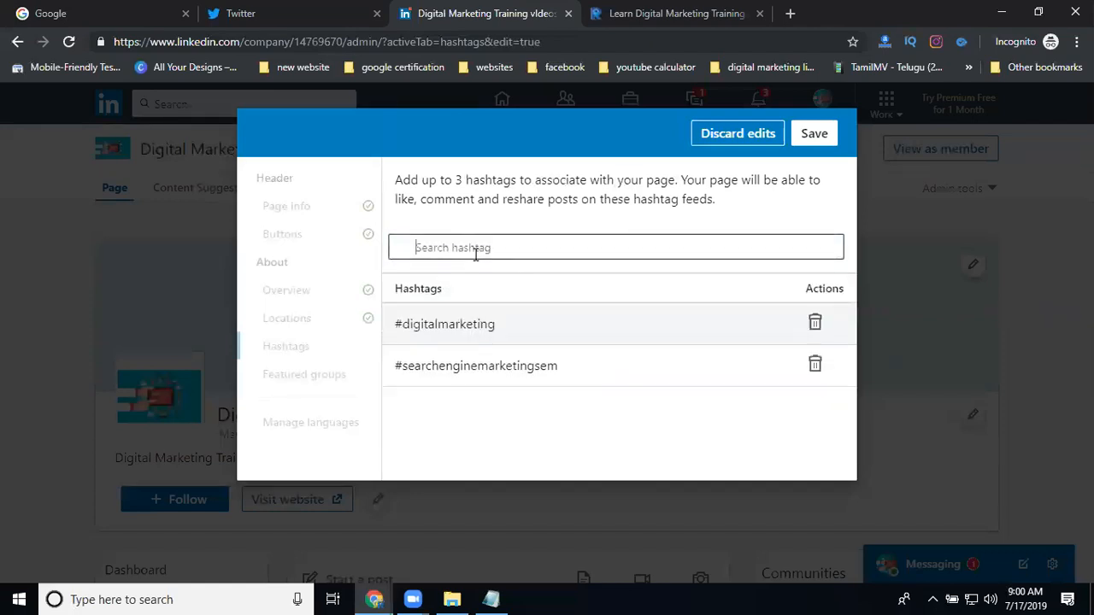
type("search")
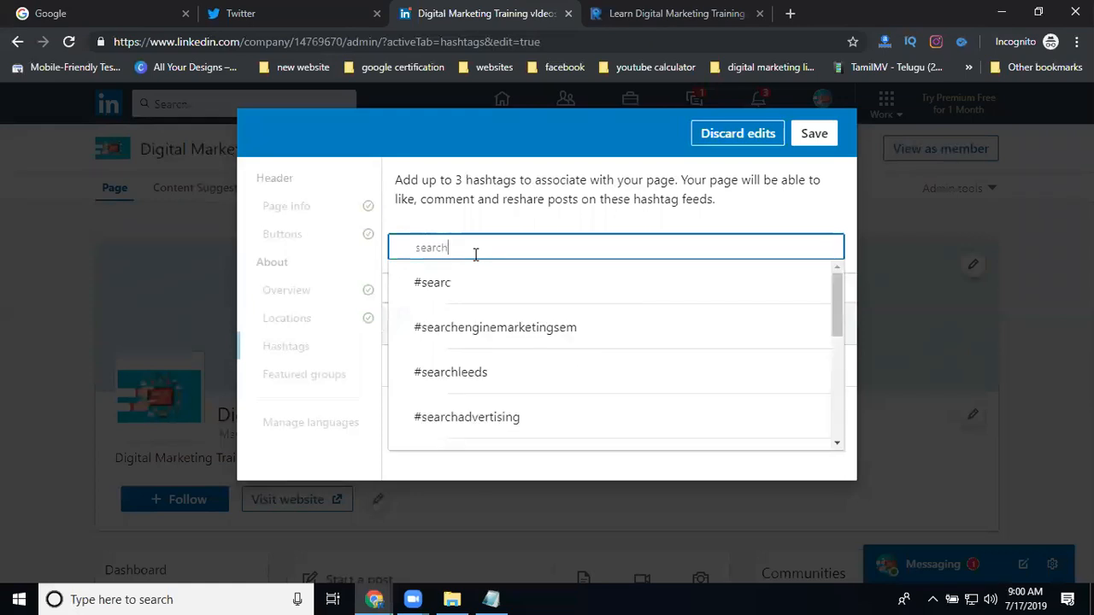
type("e")
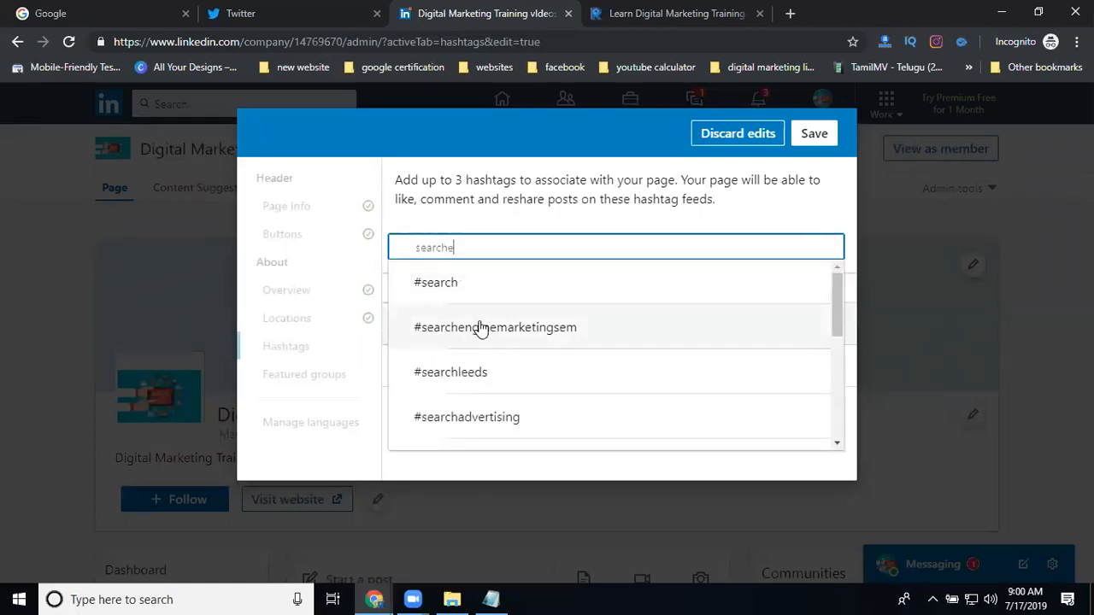
type("ng")
left_click(476, 373)
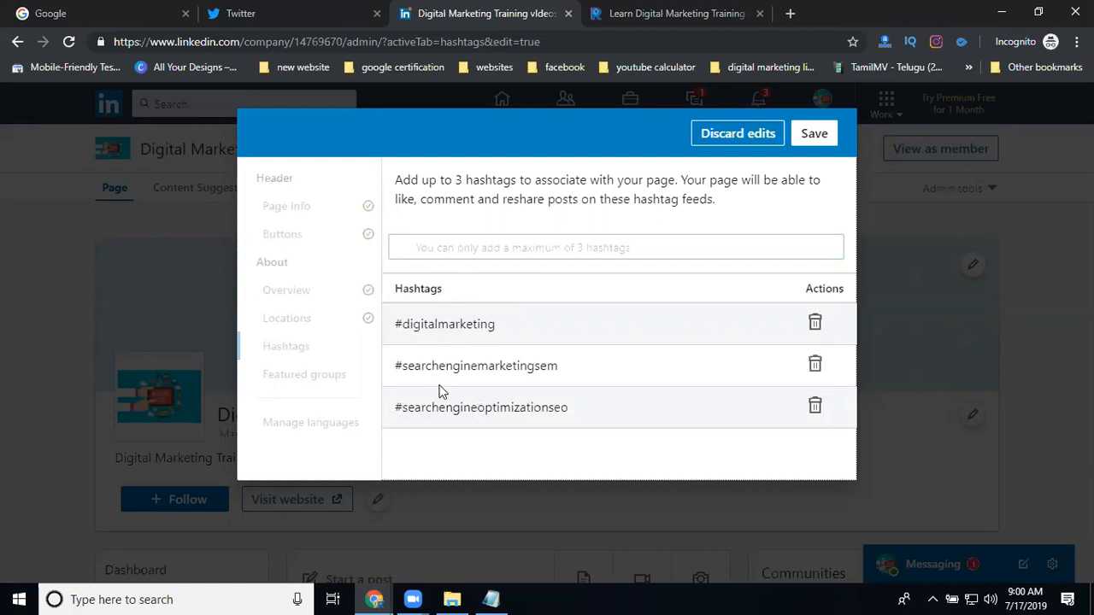
left_click(814, 407)
Step: Add #socialmediamarketingstrategy as the page's third hashtag and save the hashtags
left_click(508, 245)
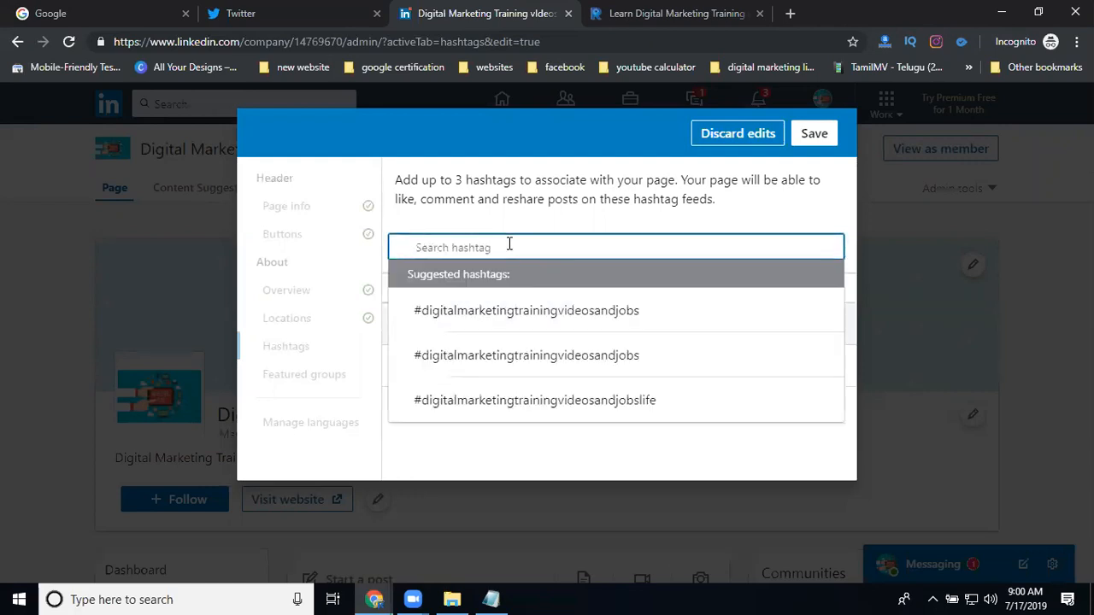
type("socialmed")
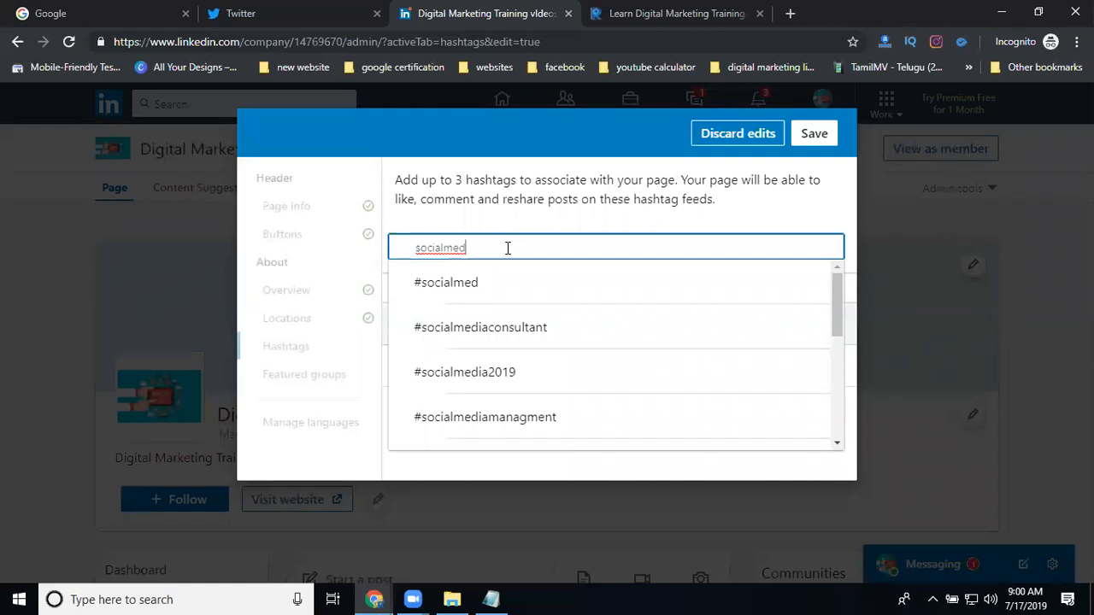
type("iam")
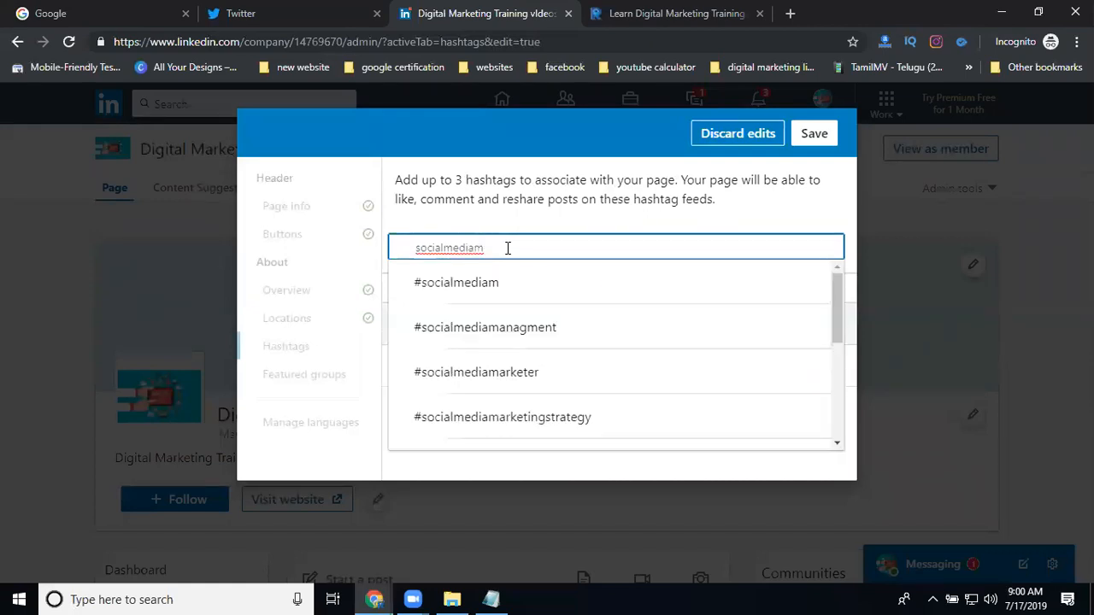
left_click(502, 418)
left_click(815, 135)
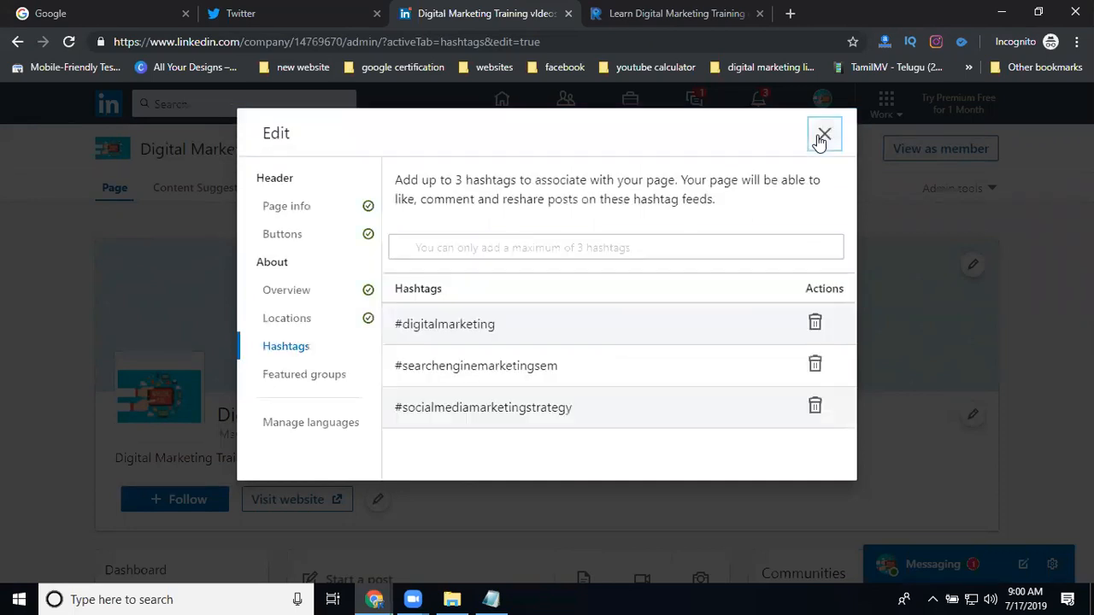
Step: Look through the featured groups and language settings of the page and close the page editor
left_click(304, 378)
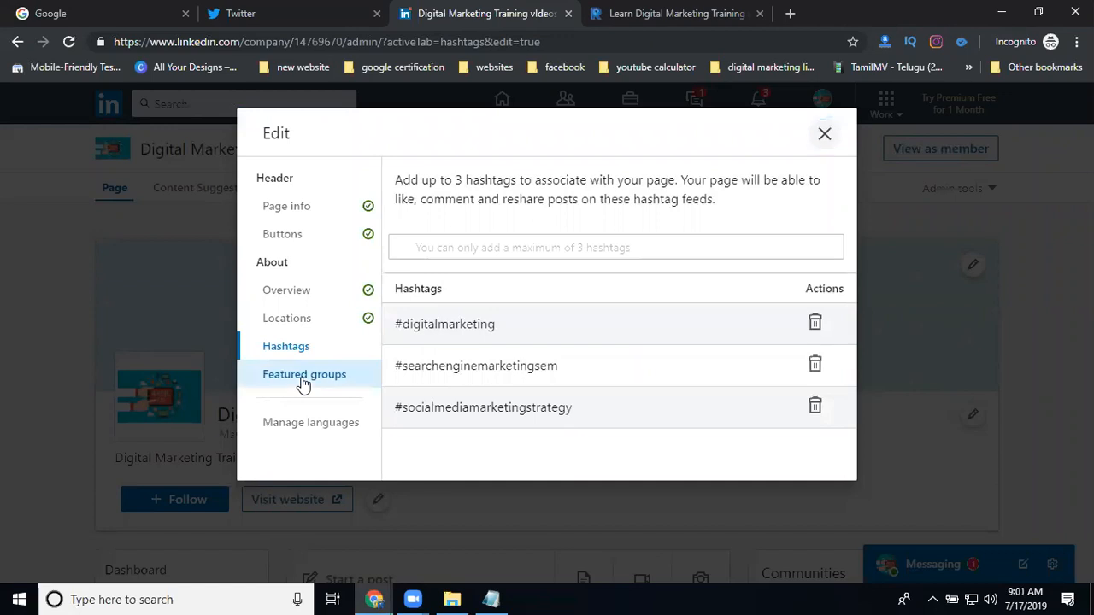
left_click(499, 240)
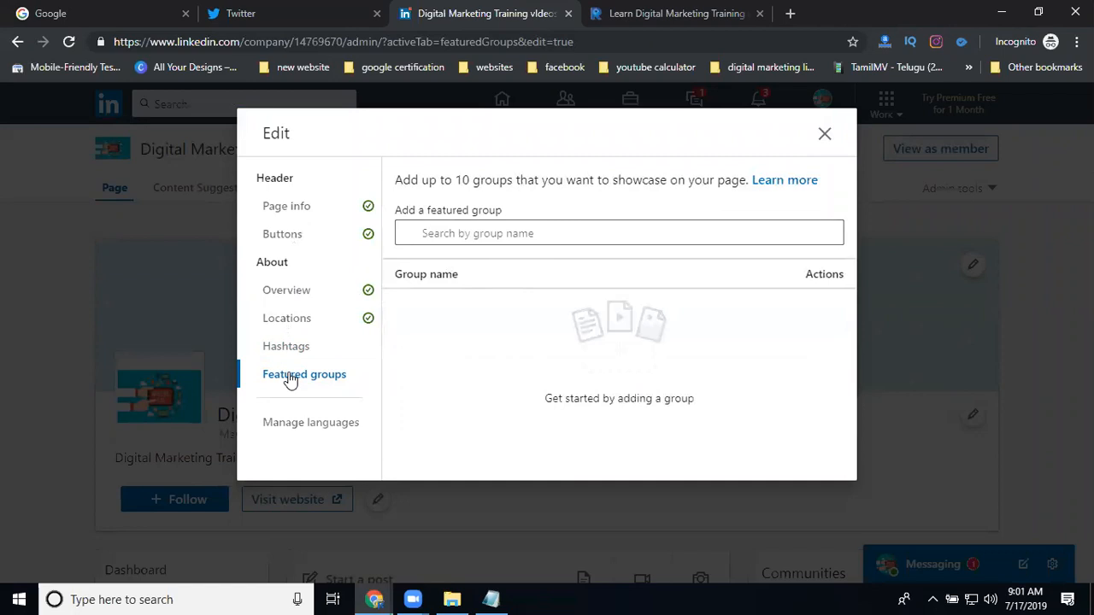
left_click(288, 428)
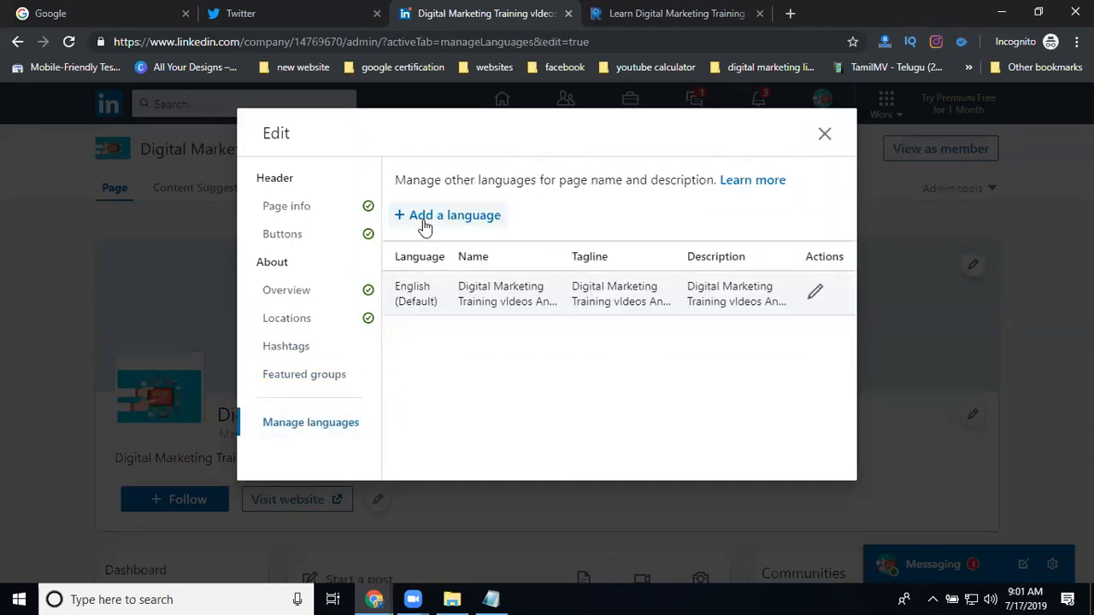
left_click(826, 135)
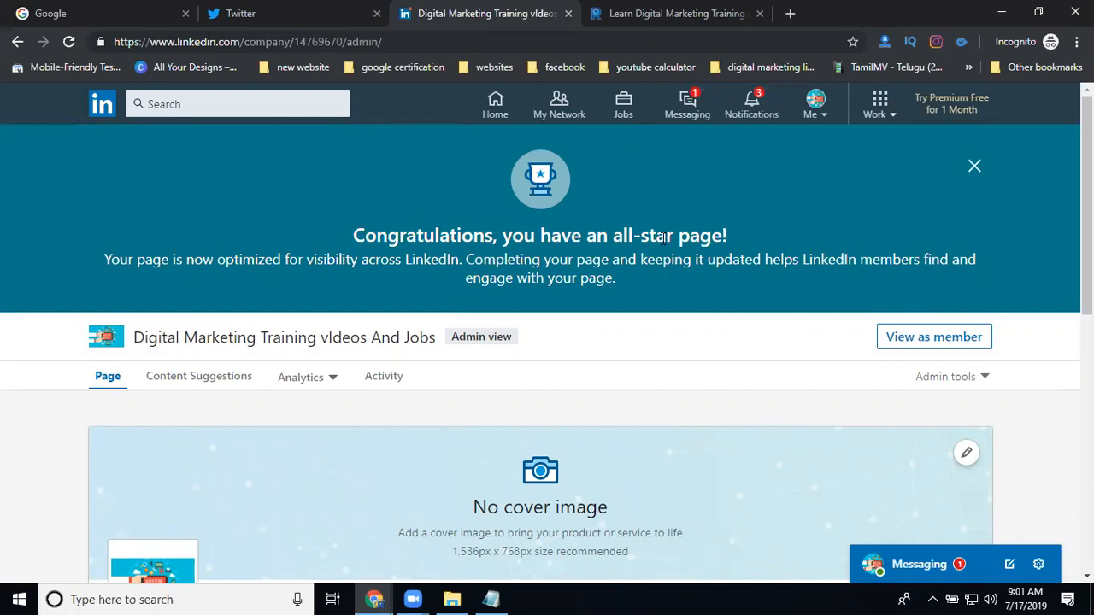
Step: Upload the digital-marketing-plan image from Local Disk (E:) as the page's cover image and save it
scroll(694, 262, "down", 2)
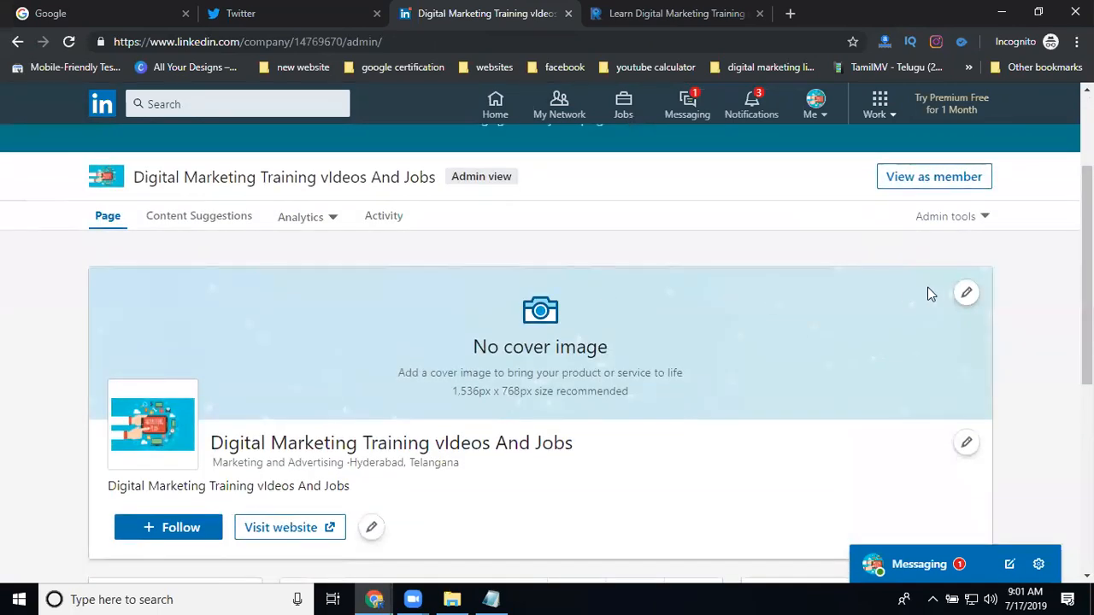
left_click(966, 296)
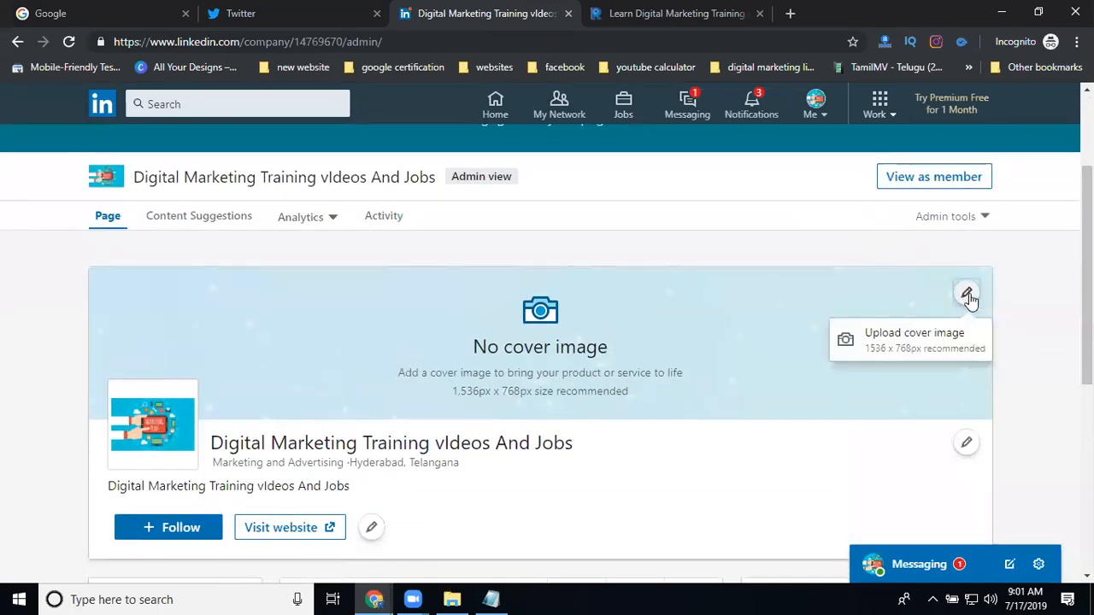
left_click(917, 341)
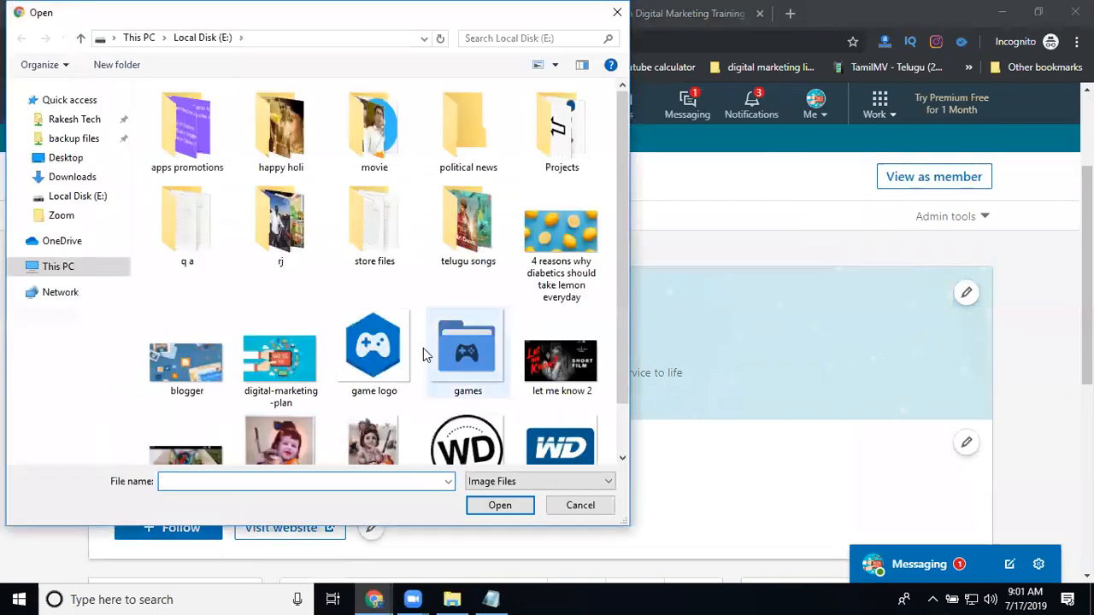
double_click(280, 359)
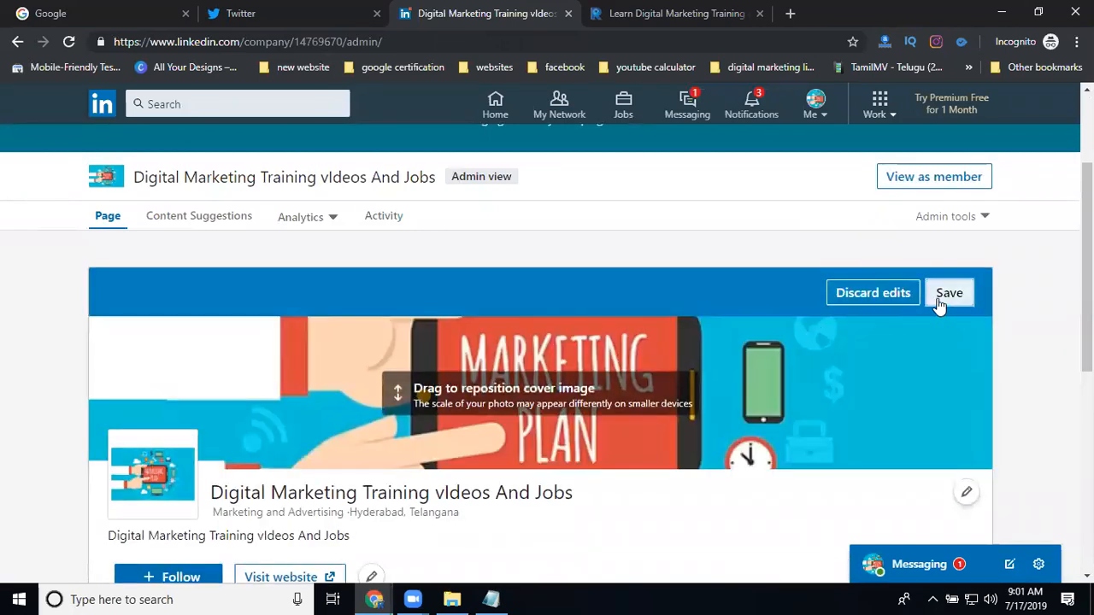
left_click(948, 294)
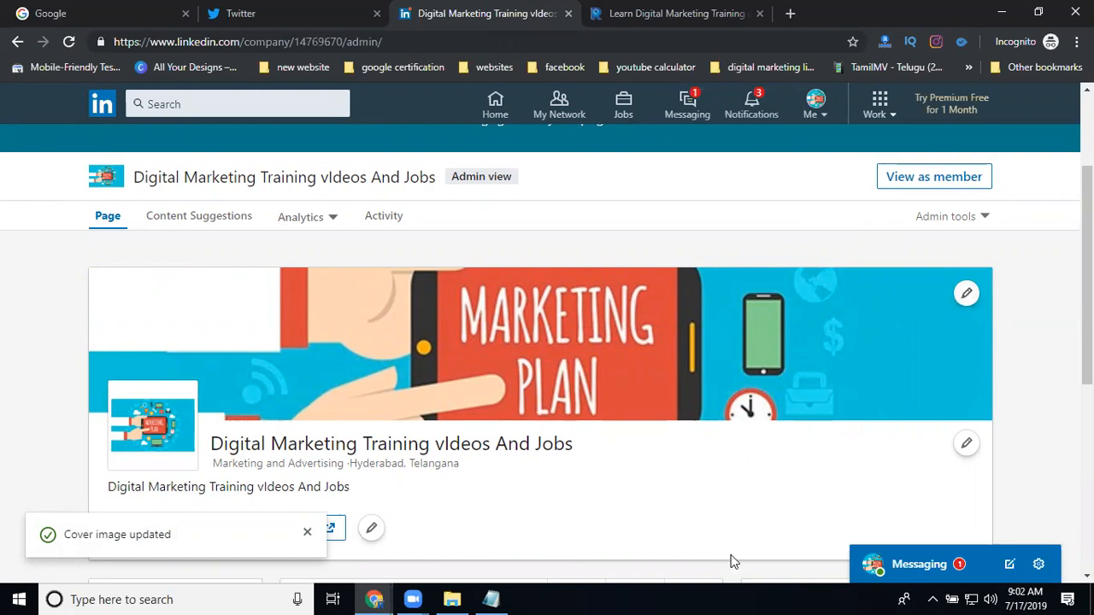
Step: Start a new post on the page and open the file chooser for attaching a video
scroll(731, 555, "down", 3)
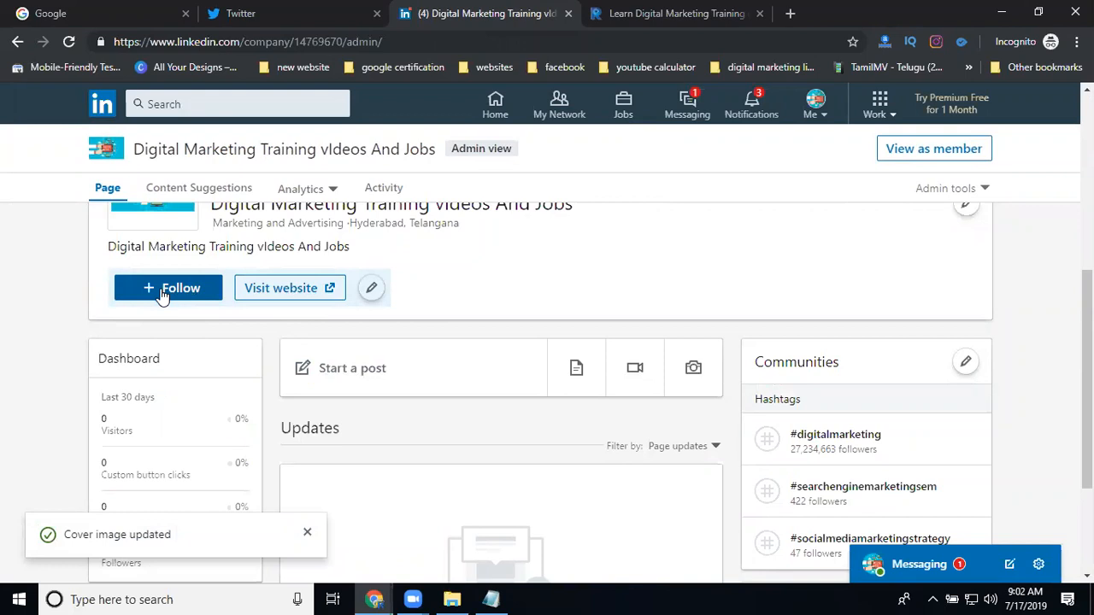
scroll(405, 371, "down", 2)
scroll(405, 371, "up", 2)
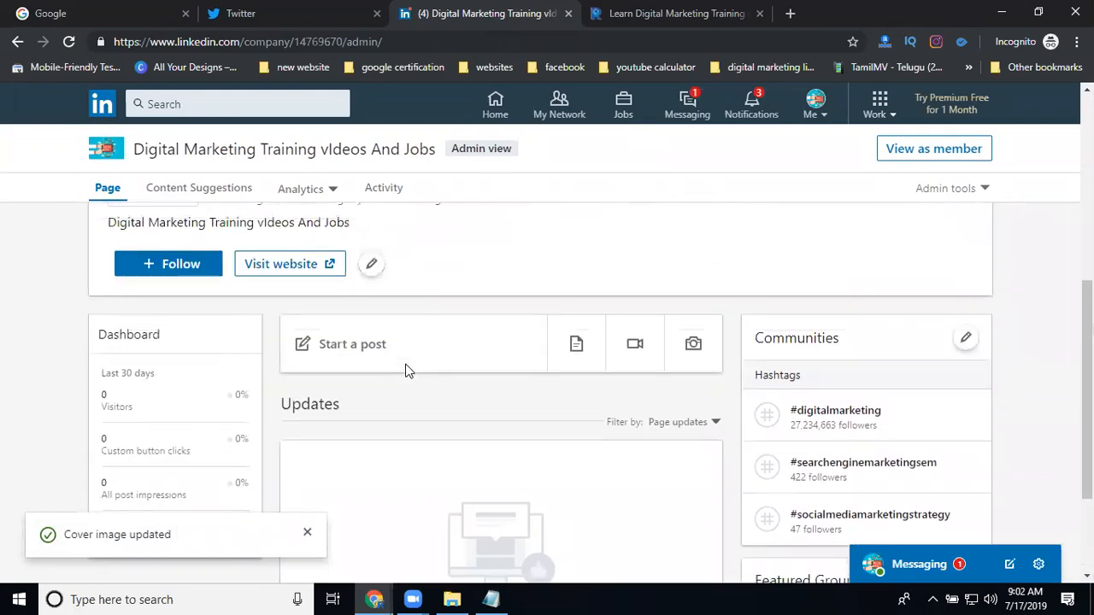
left_click(346, 347)
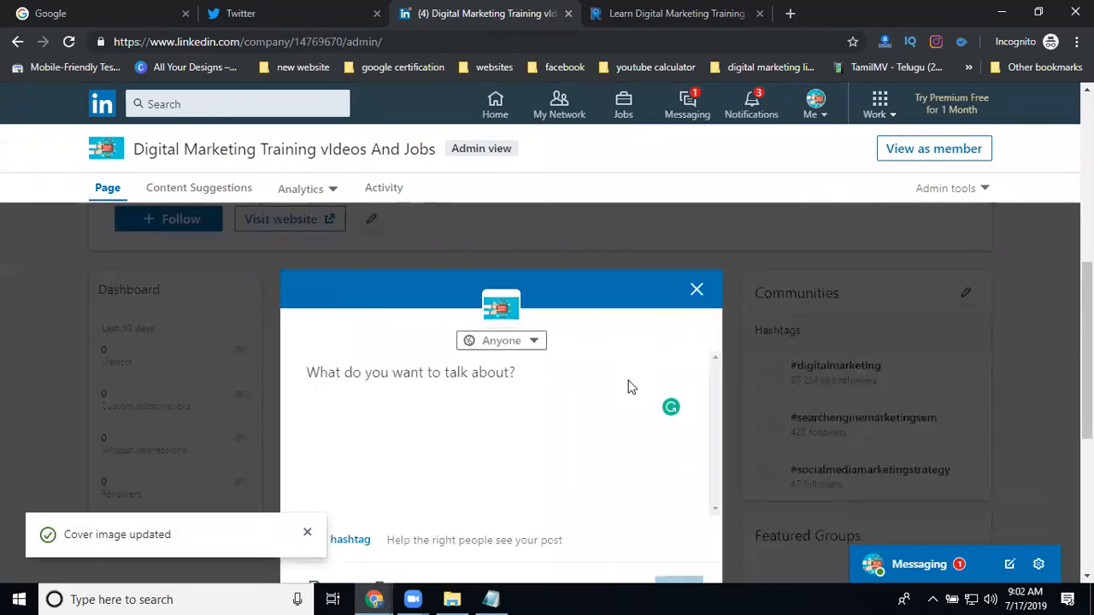
scroll(628, 388, "down", 2)
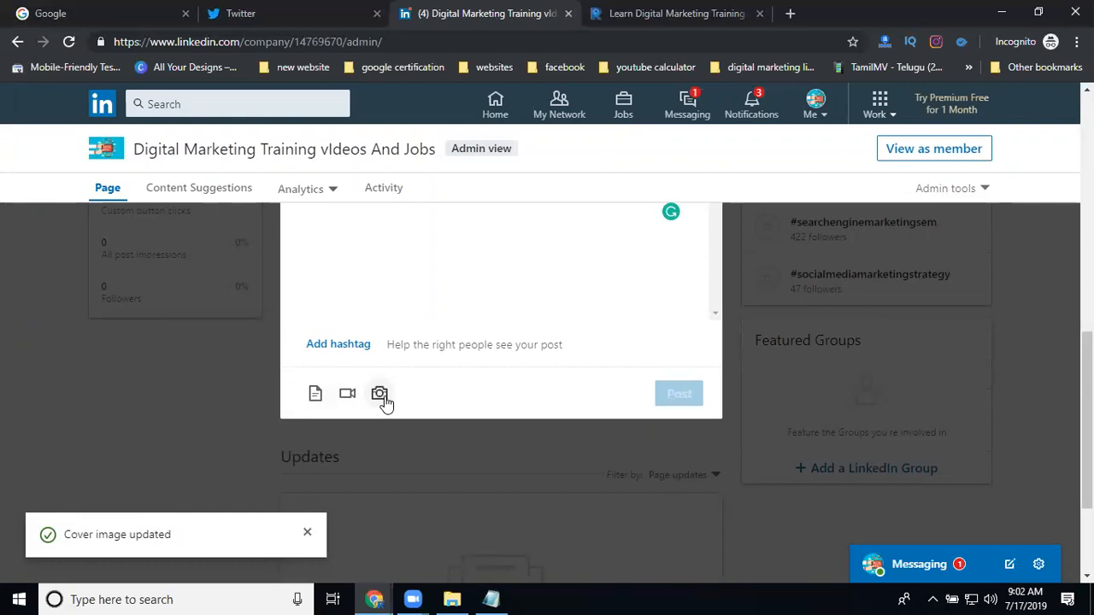
left_click(347, 394)
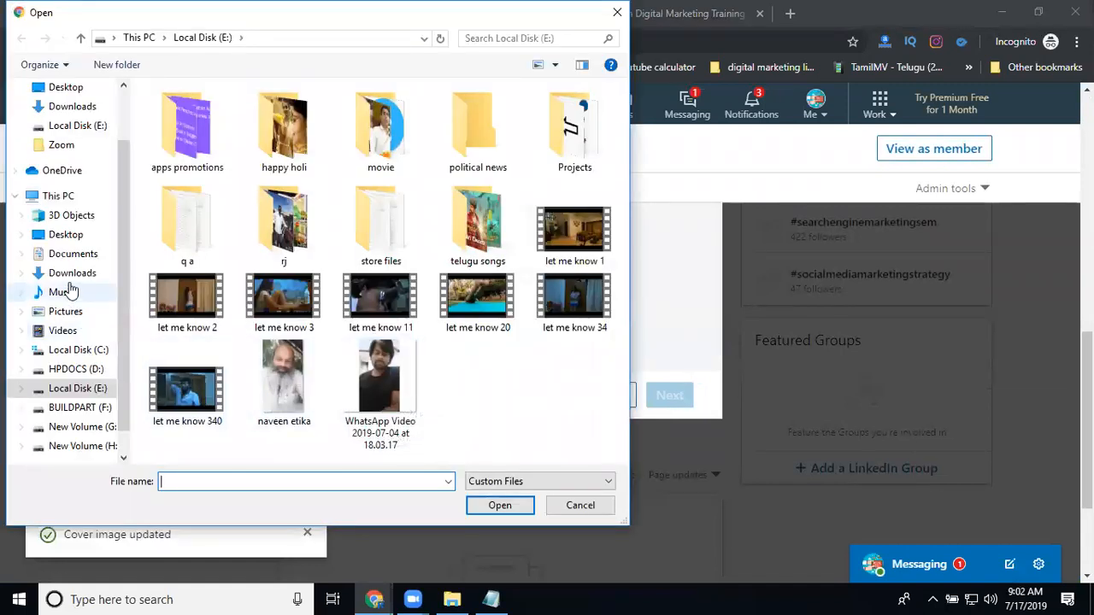
Step: Copy the name of the first YouTube views and subscribers video in the Zoom folder dated 2019-07-16 20.15.53 and try to attach it
left_click(74, 257)
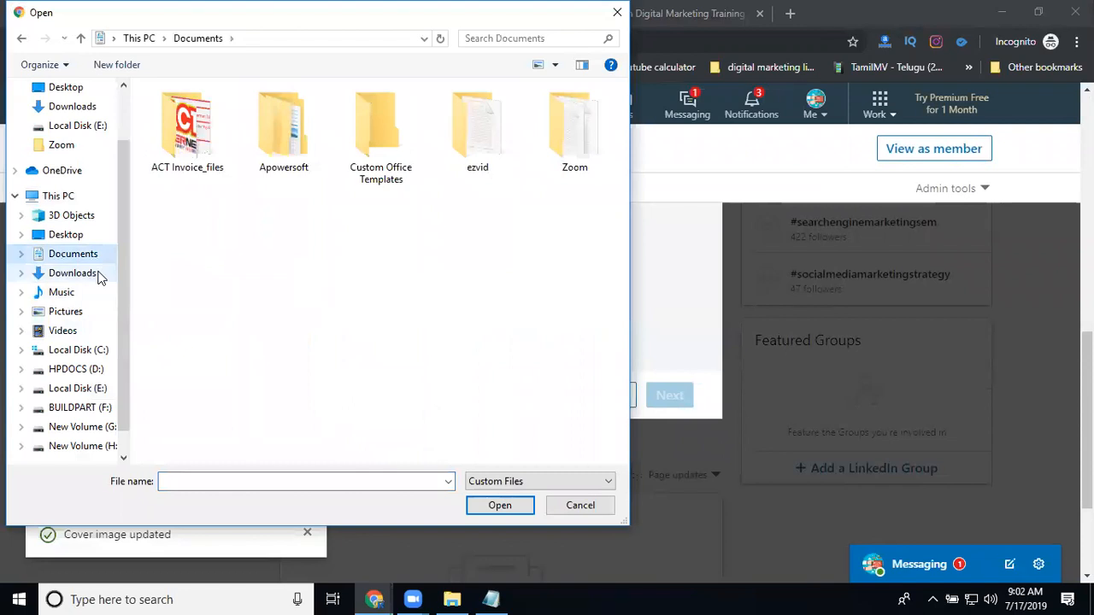
double_click(551, 162)
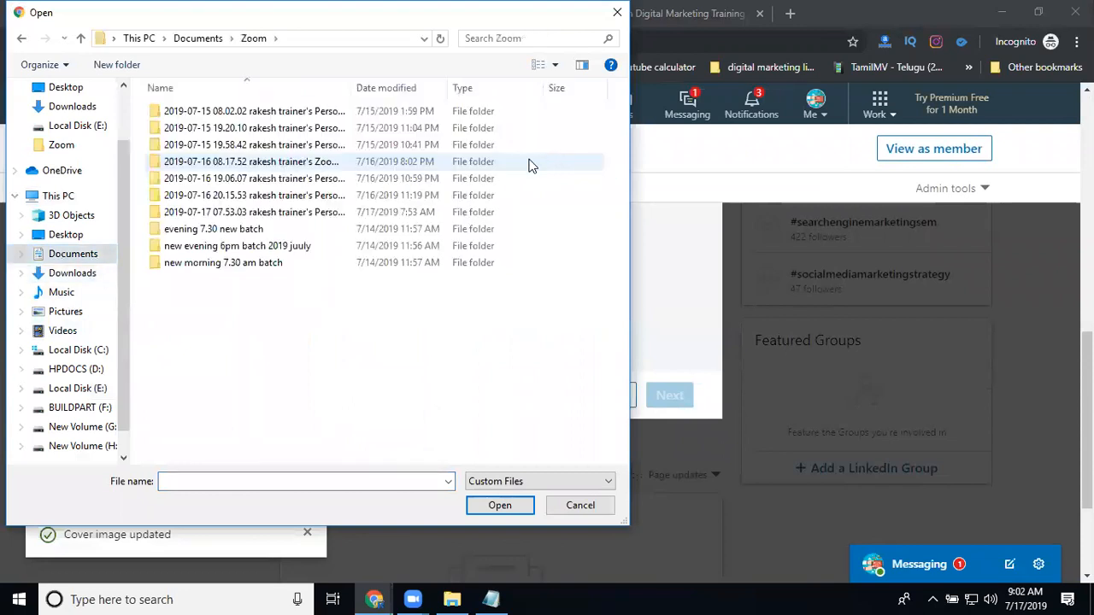
double_click(228, 195)
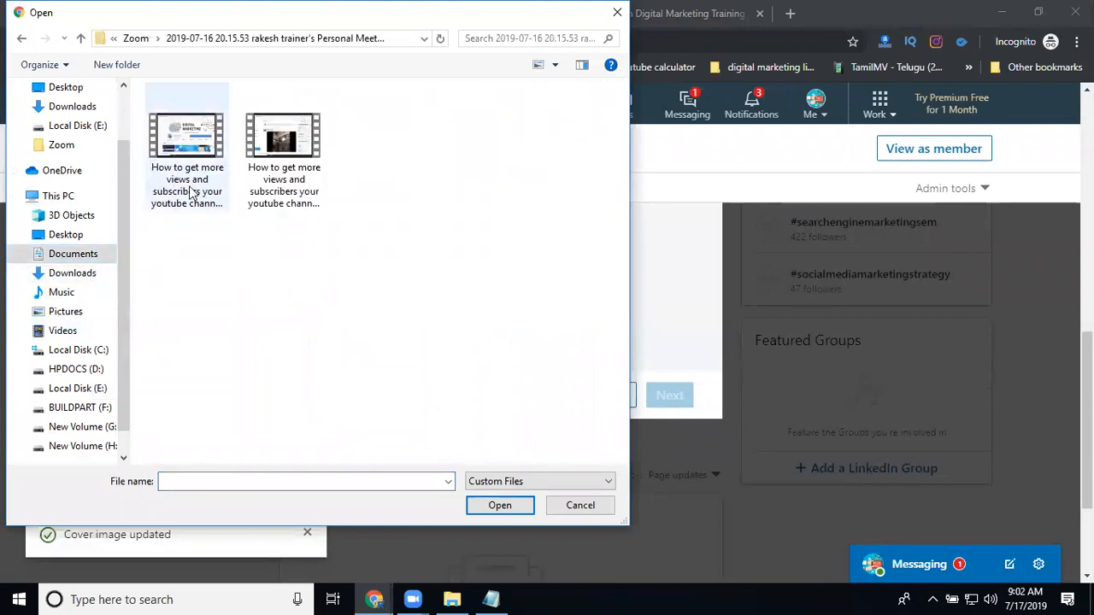
left_click(190, 186)
left_click(188, 180)
right_click(186, 176)
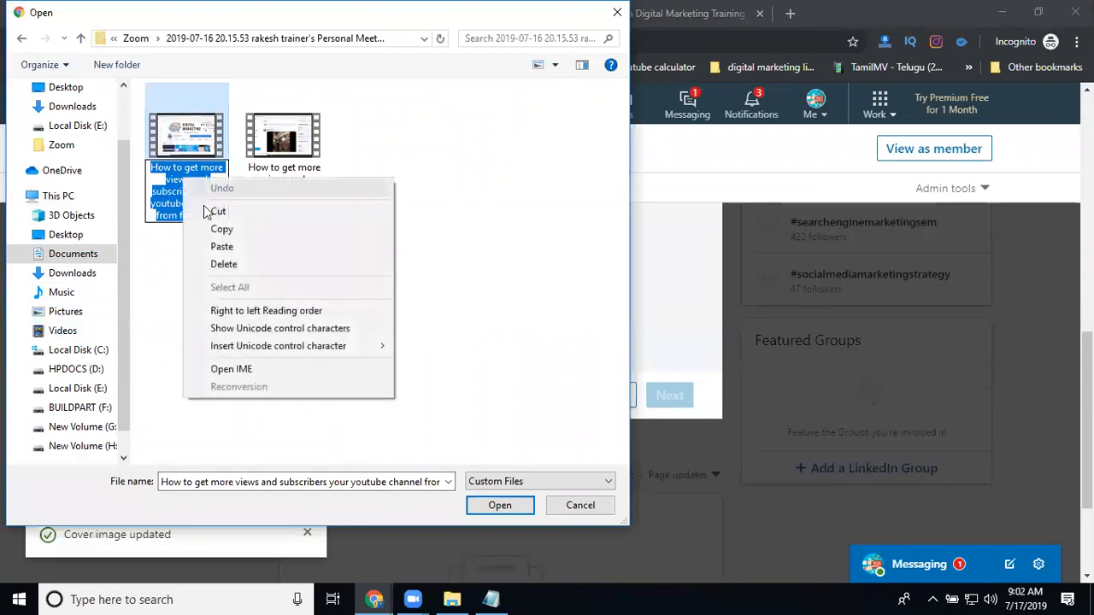
left_click(224, 228)
left_click(186, 150)
double_click(187, 150)
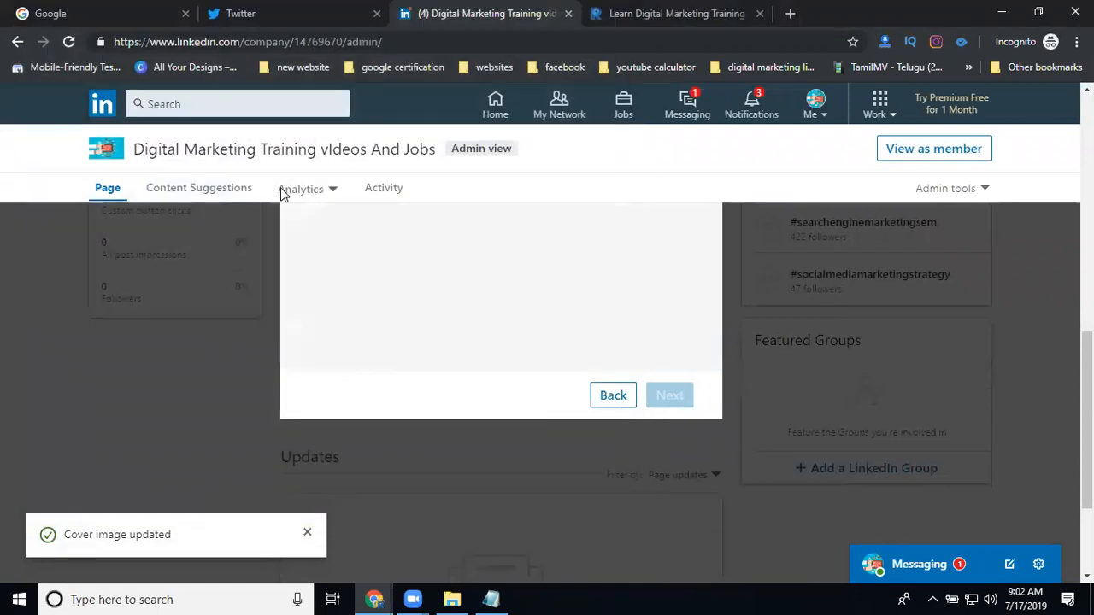
left_click_drag(498, 380, 535, 379)
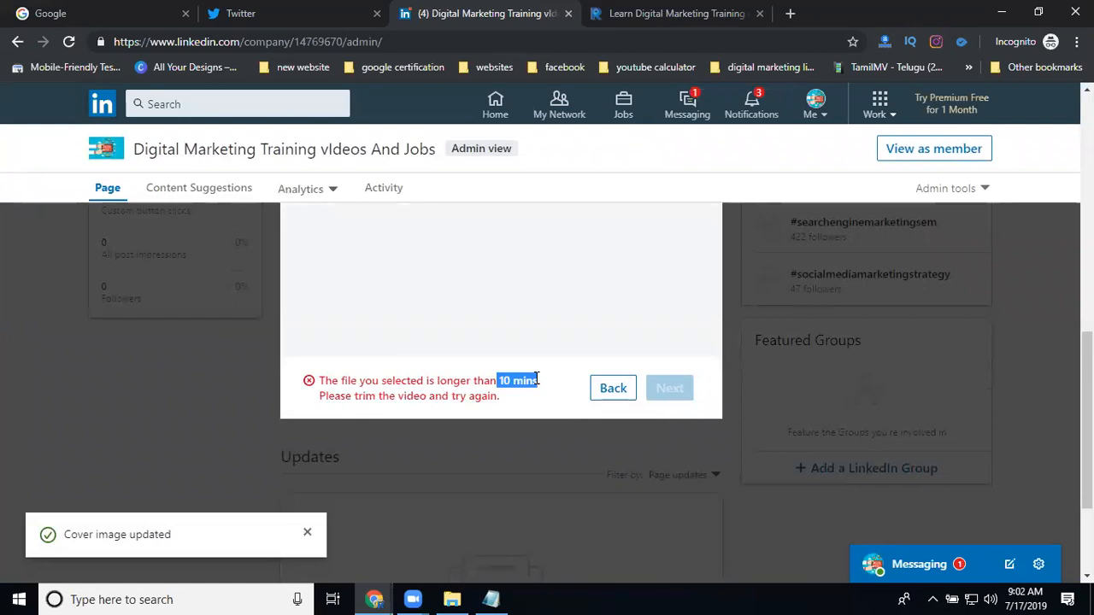
Step: Reopen the video chooser and browse the recordings in the Zoom folder dated 2019-07-15 08.02.02 for another video
scroll(538, 379, "up", 2)
left_click(496, 296)
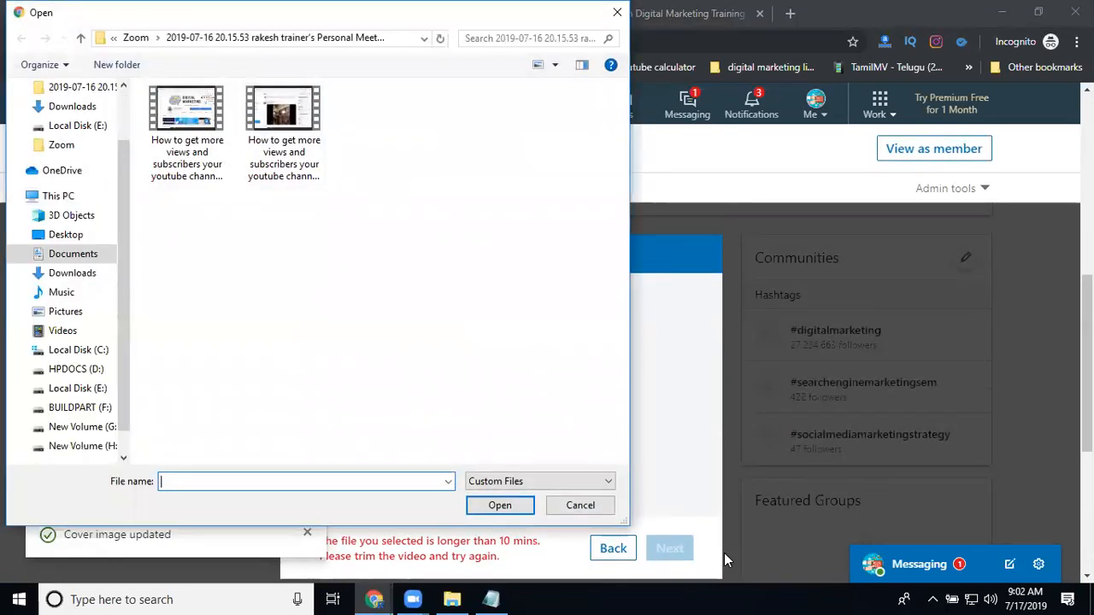
left_click(136, 38)
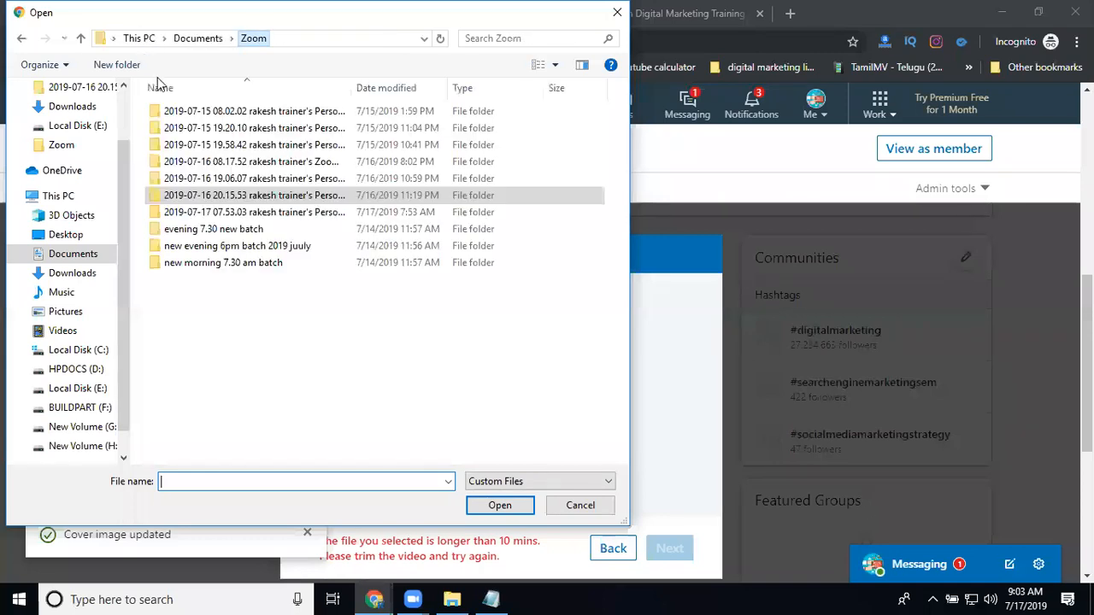
double_click(181, 115)
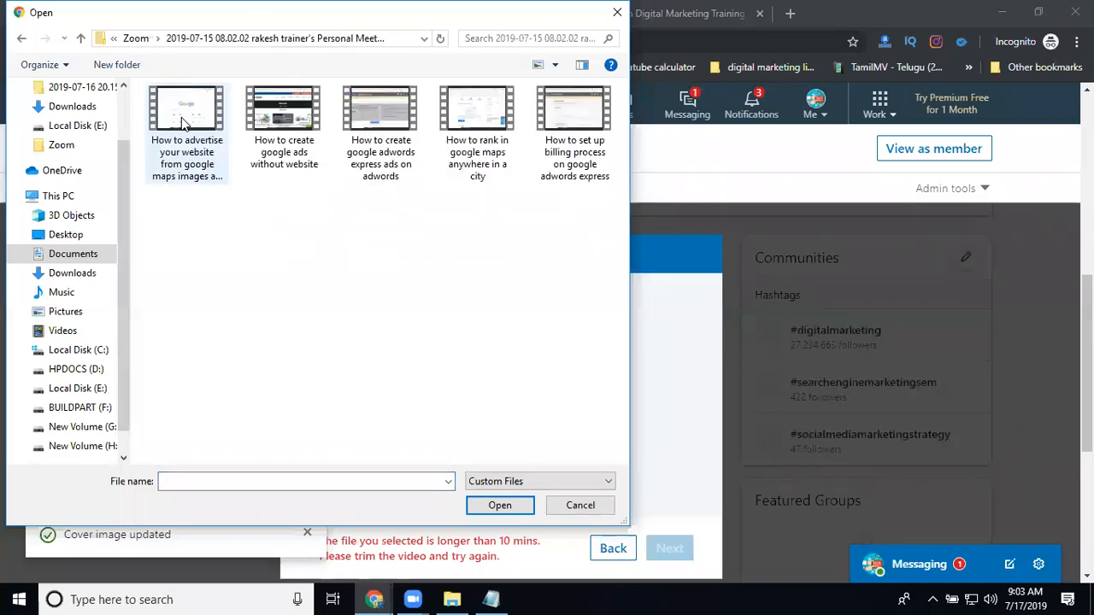
left_click(295, 157)
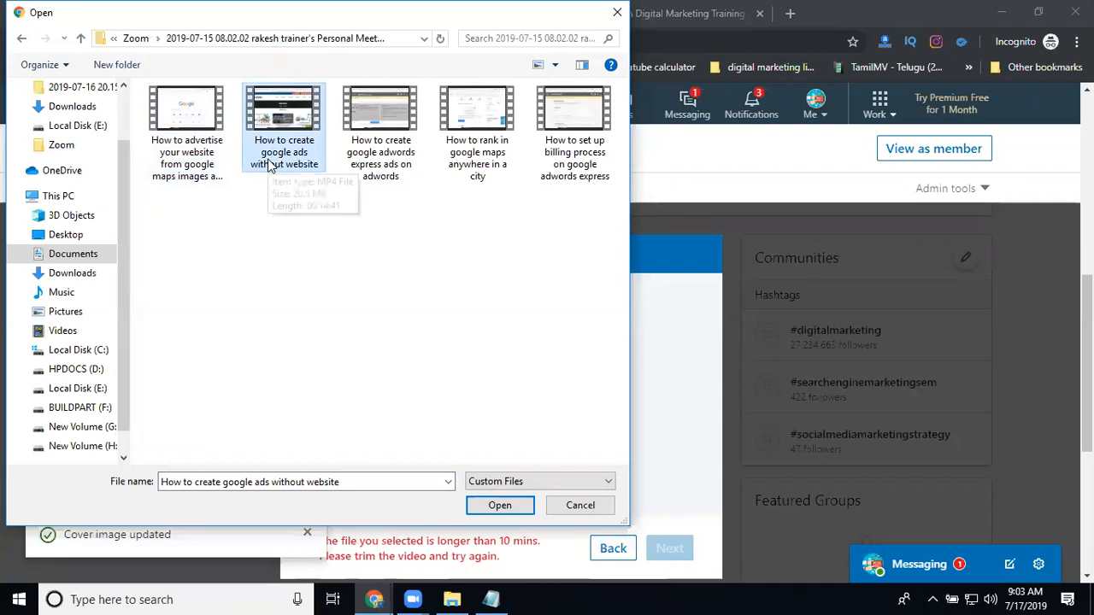
Step: Copy the file name "How to create google adwords express ads on adwords" and attach that video to the post
left_click(403, 164)
left_click(386, 171)
right_click(390, 172)
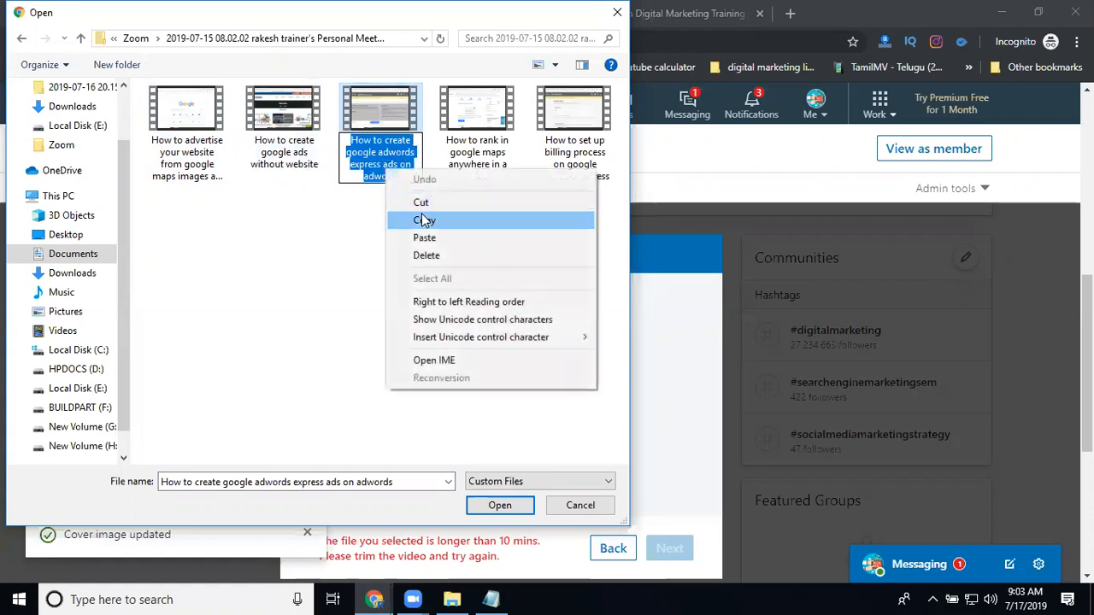
left_click(424, 221)
left_click(385, 138)
double_click(385, 128)
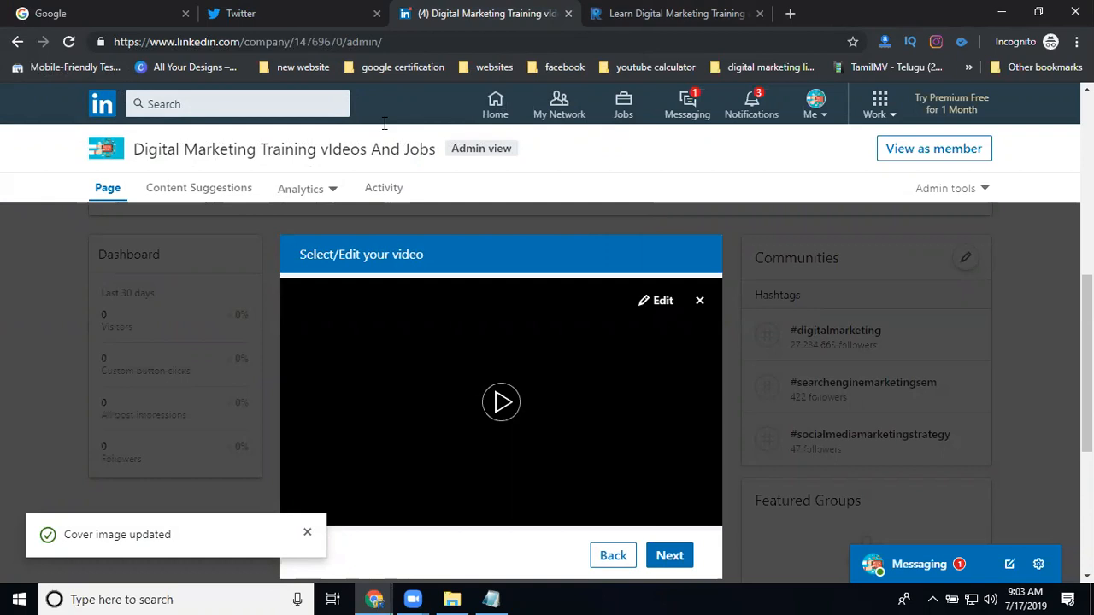
scroll(581, 342, "down", 2)
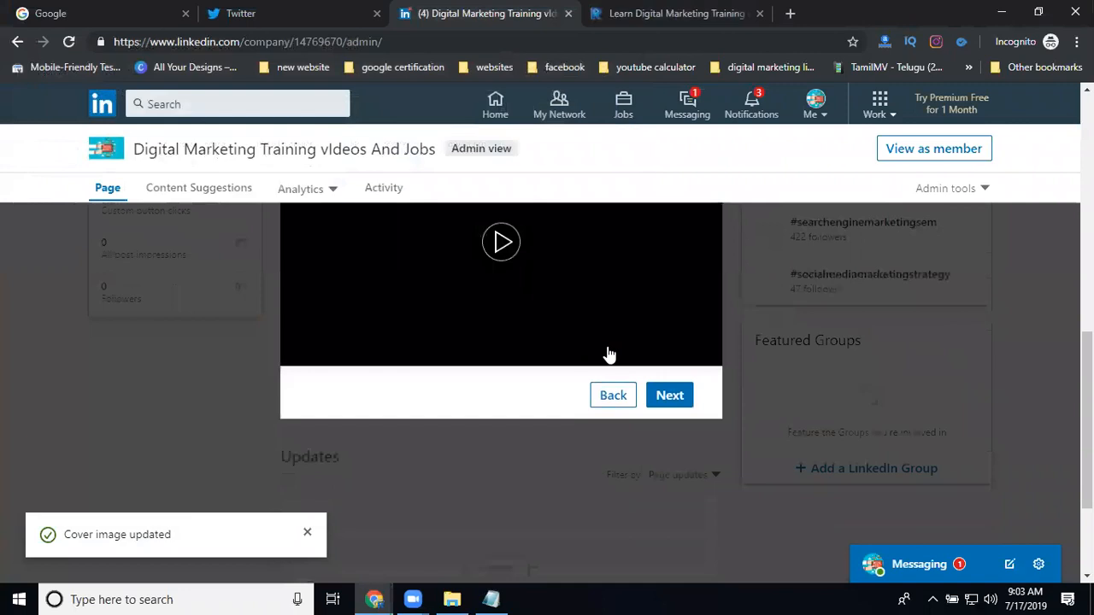
Step: Open the attached video's settings and set its title to "create google adwords express ads on adwords", keeping within the 45-character limit
scroll(647, 377, "up", 1)
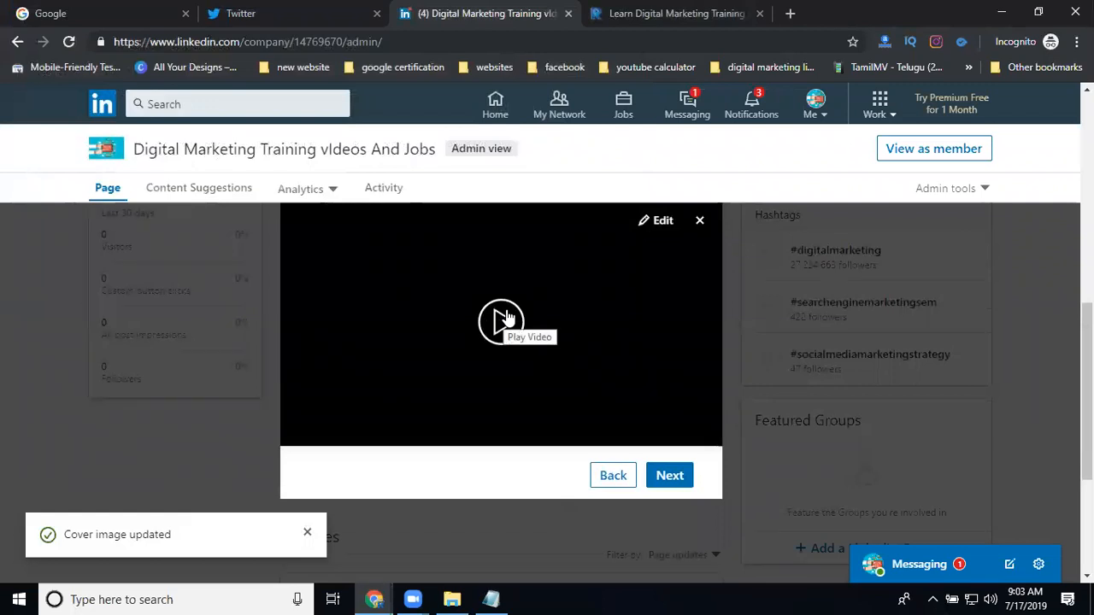
left_click(647, 221)
left_click(441, 273)
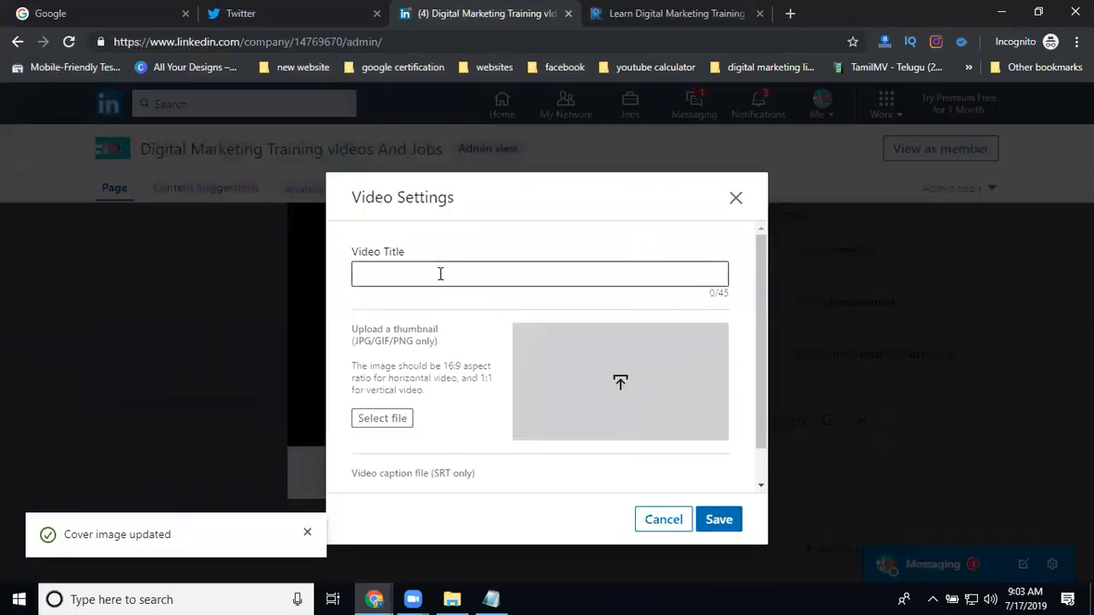
key("ctrl+v")
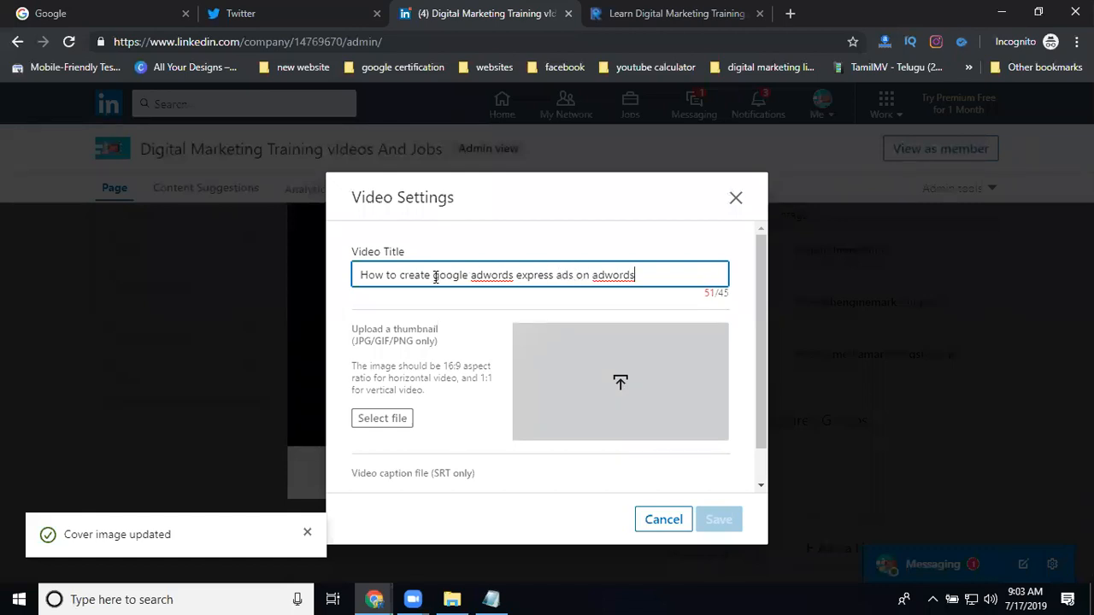
left_click_drag(434, 273, 325, 278)
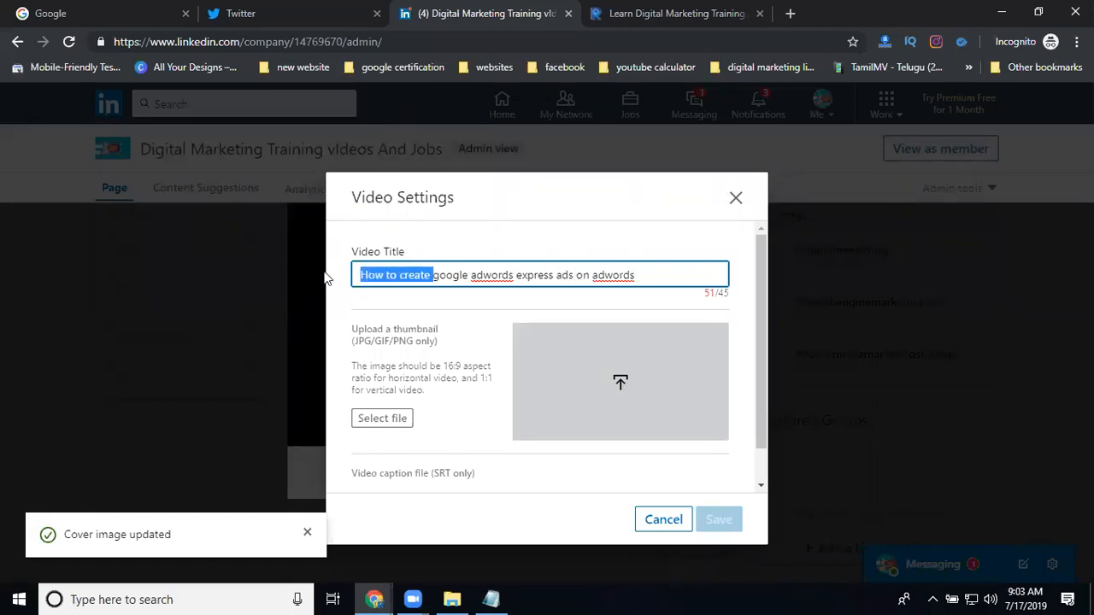
left_click(396, 273)
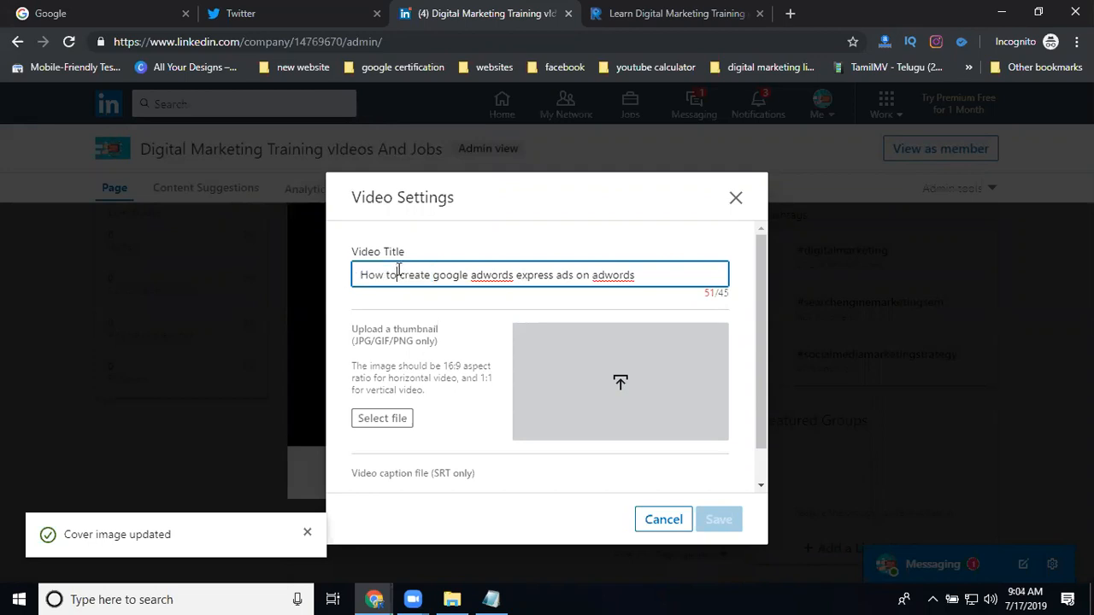
key("BackSpace")
key("BackSpace")
key("BackSpace")
key("BackSpace")
key("BackSpace")
key("BackSpace")
key("BackSpace")
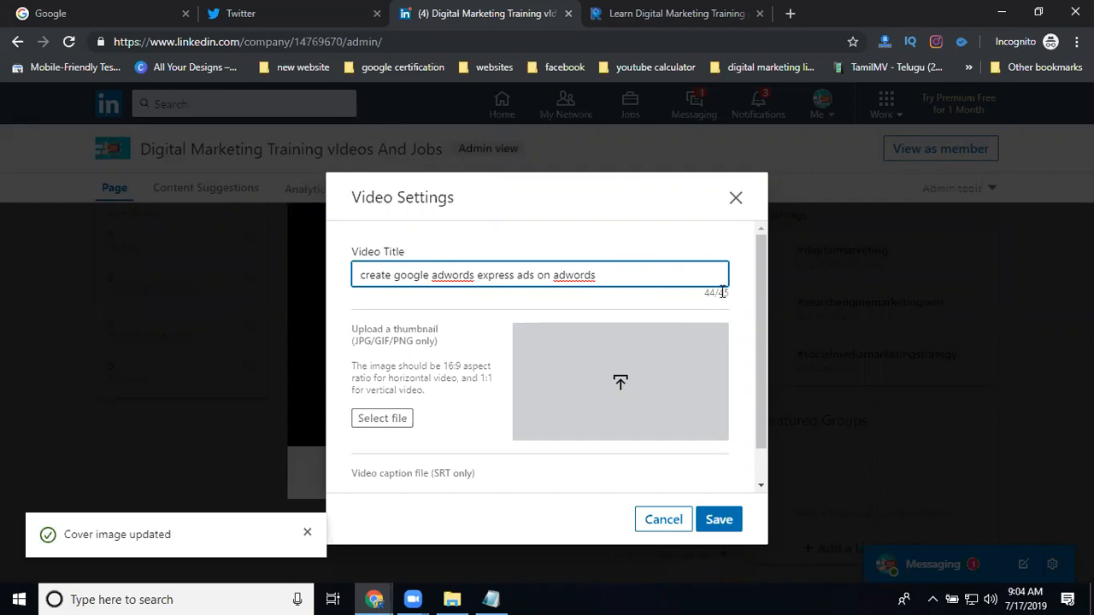
Step: Upload the digital-marketing-plan image from Local Disk (E:) as the video's thumbnail and save the video settings
scroll(444, 359, "down", 1)
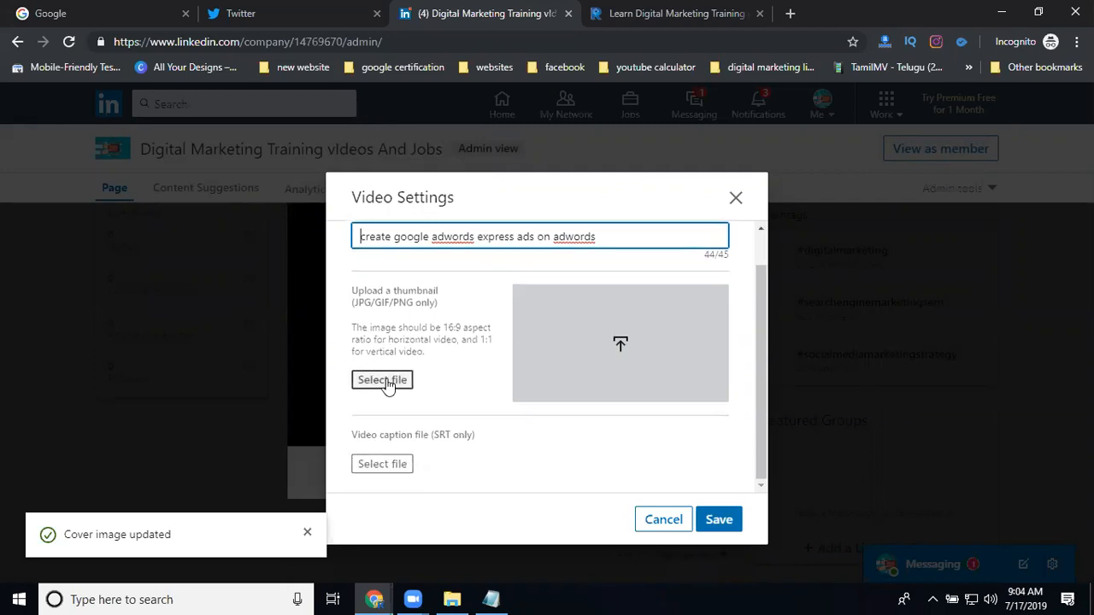
left_click(387, 386)
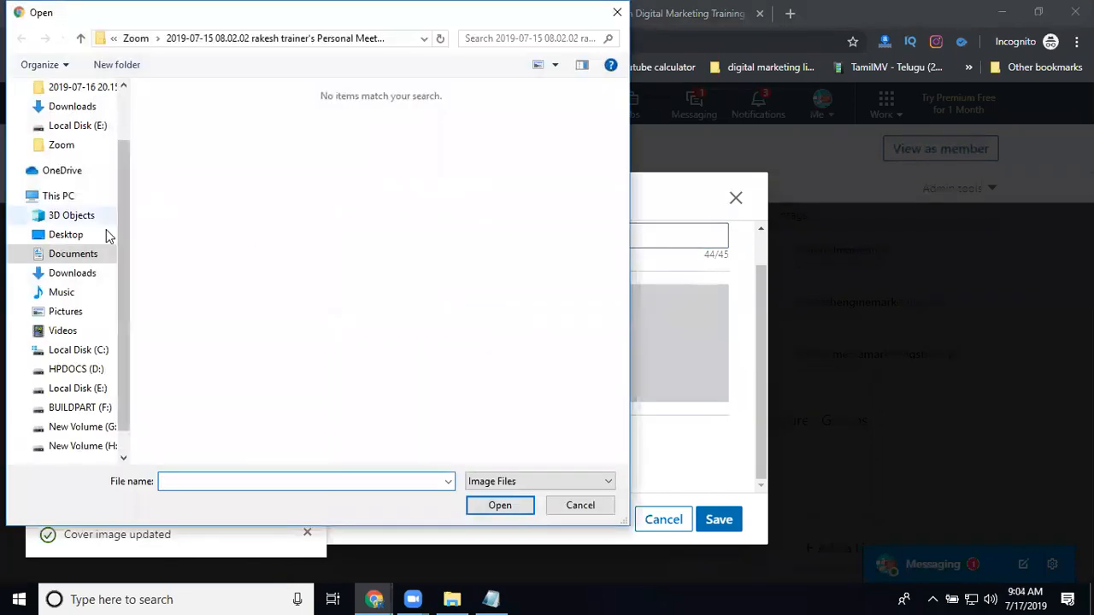
left_click(78, 389)
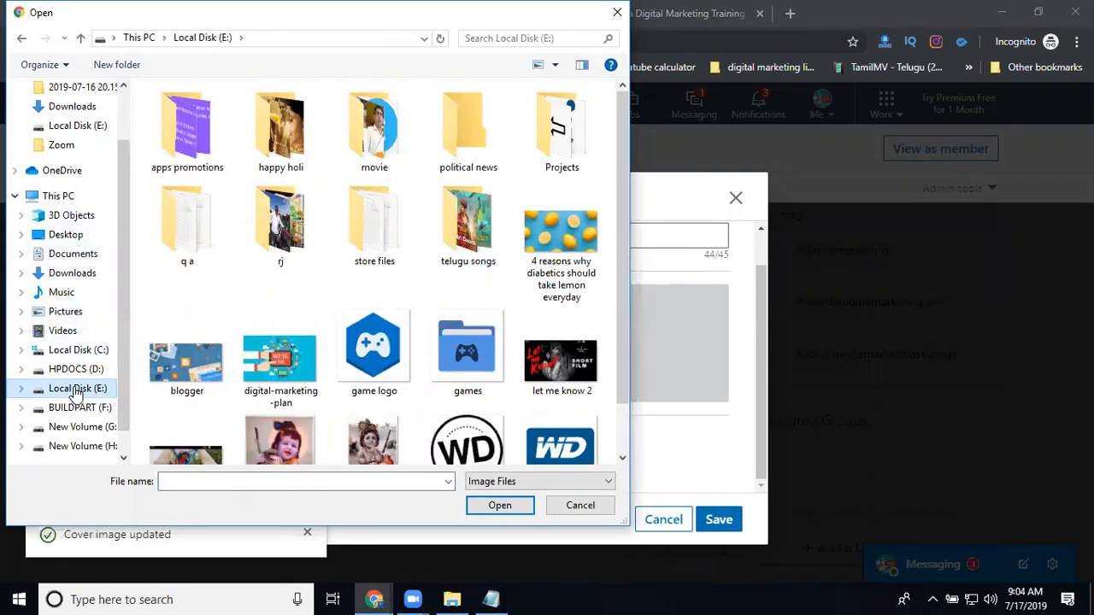
double_click(281, 359)
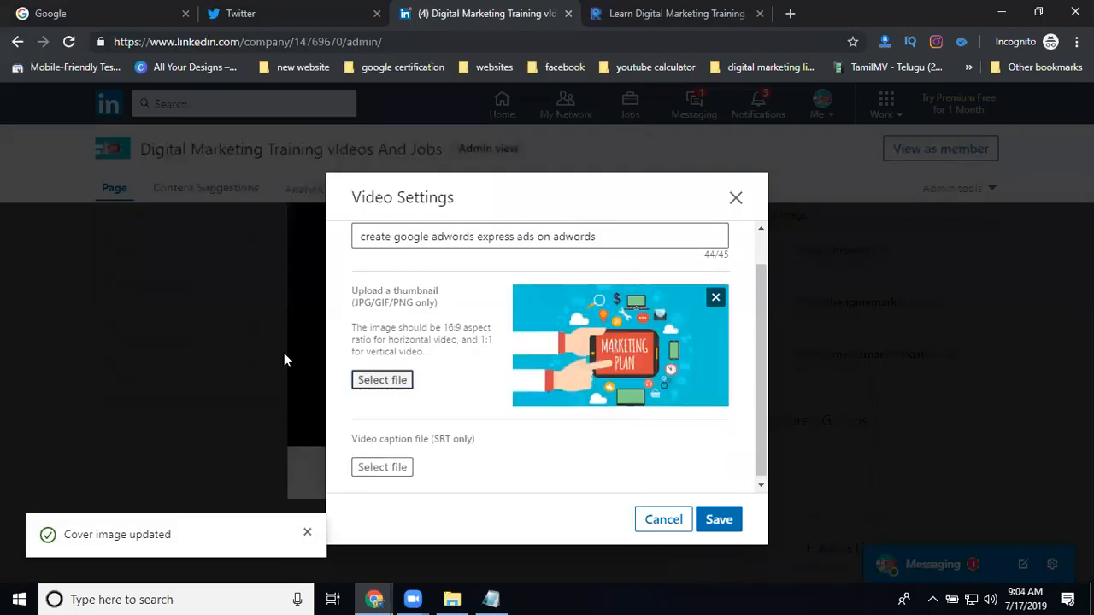
left_click(712, 518)
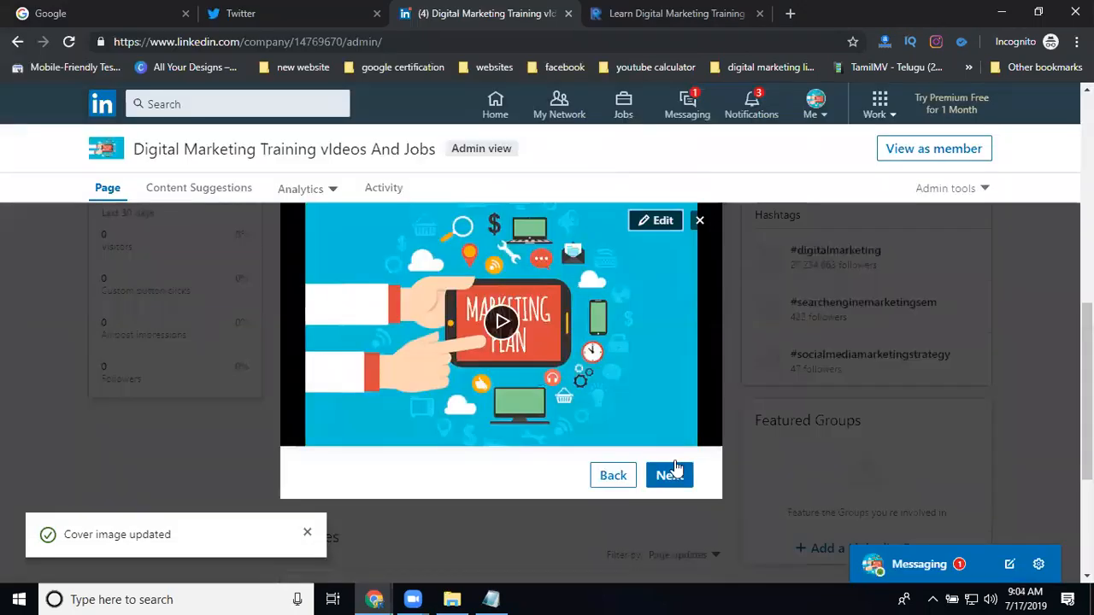
Step: Continue to the post text and paste the caption "How to create google adwords express ads on adwords"
scroll(523, 325, "up", 2)
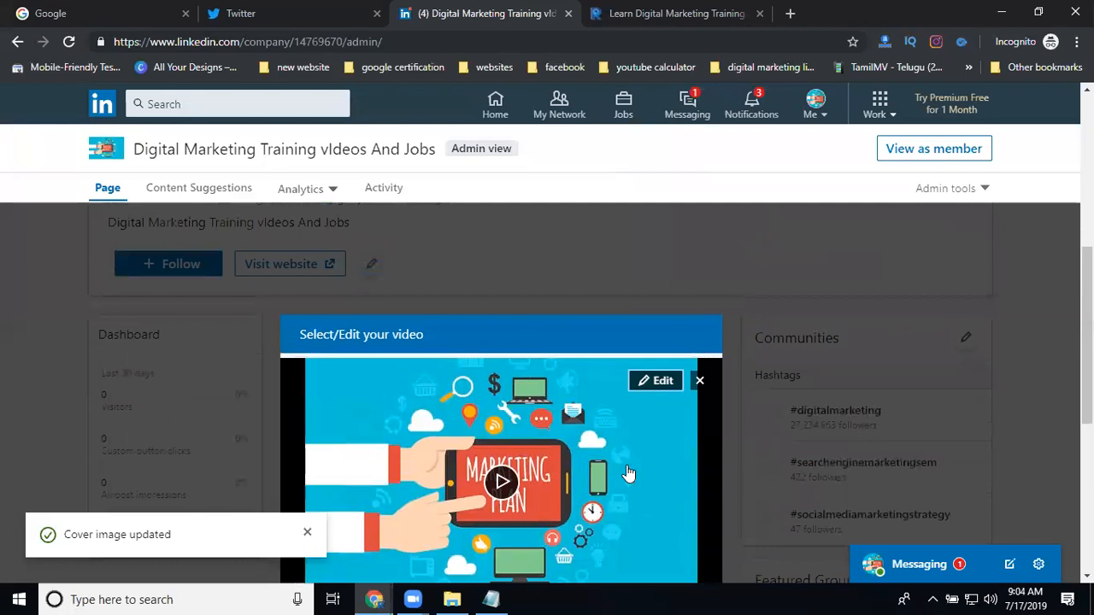
scroll(647, 458, "down", 3)
left_click(669, 401)
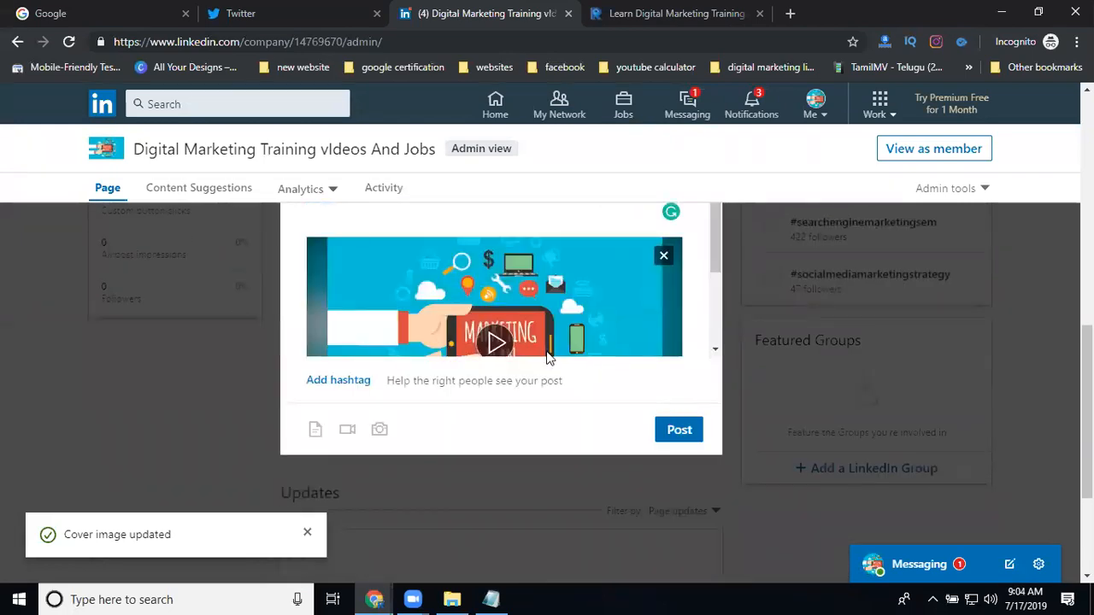
key("ctrl+v")
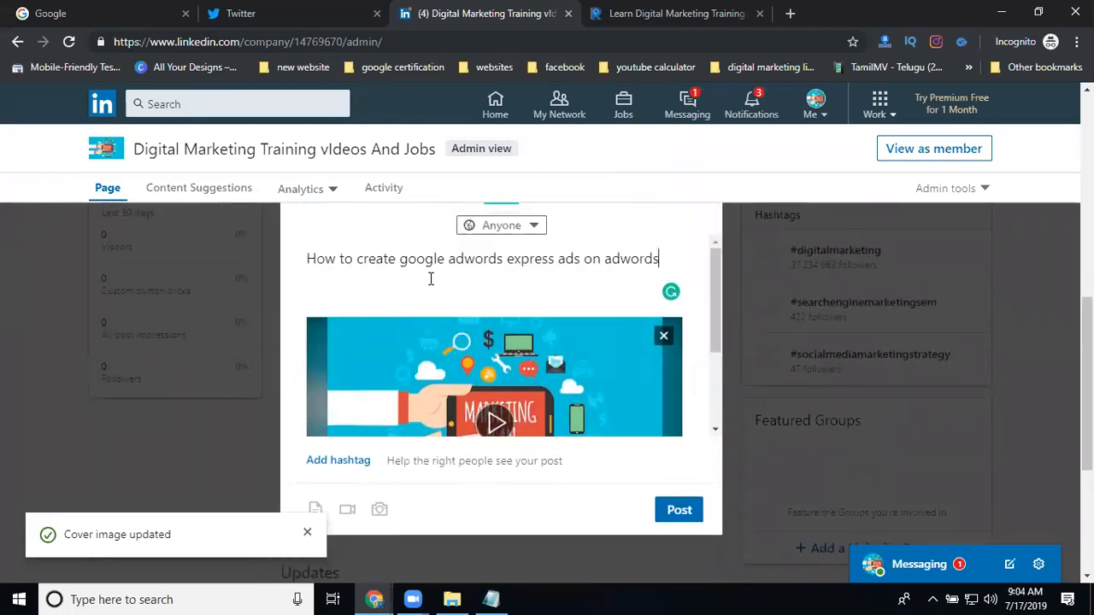
Step: Add the hashtags #googleadwords, #adwordsexpress and #googleadwordexpress on a new line below the caption
left_click(604, 259)
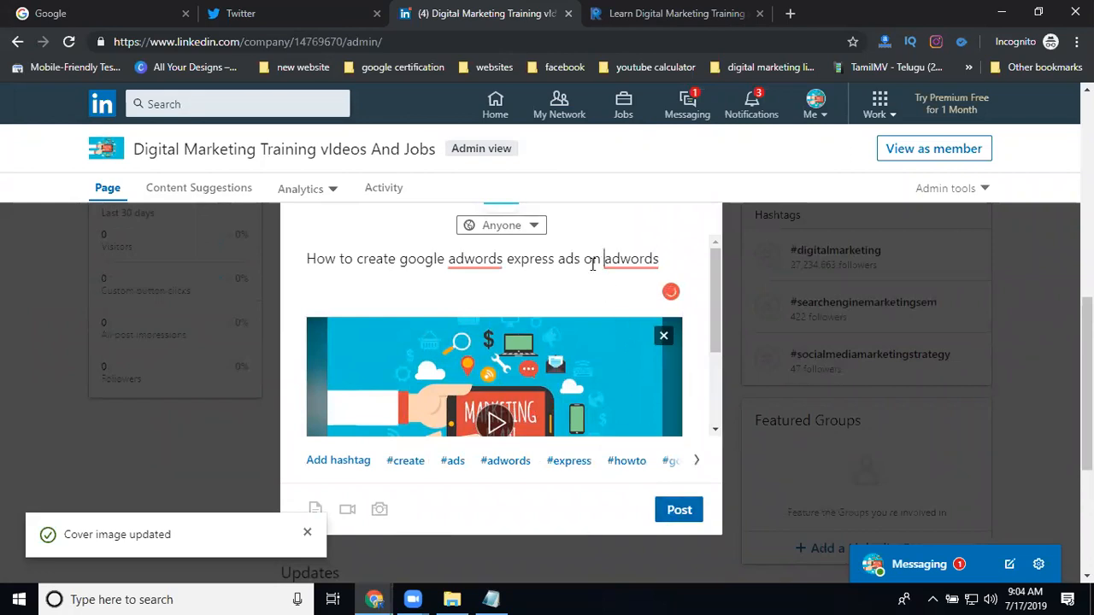
key("Return")
type("#googl")
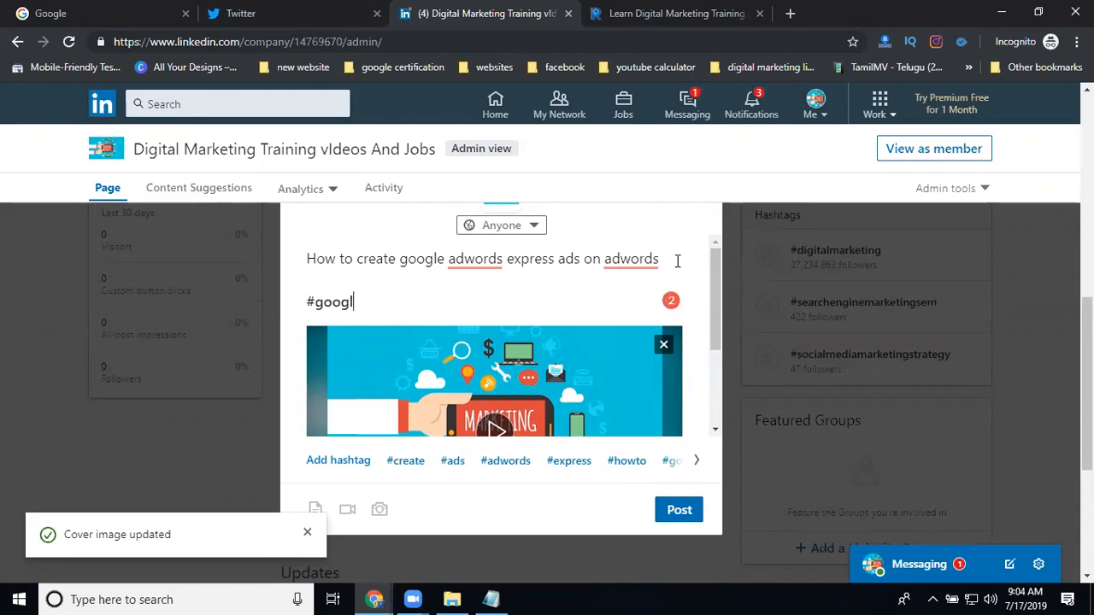
type("eadwords #adwords")
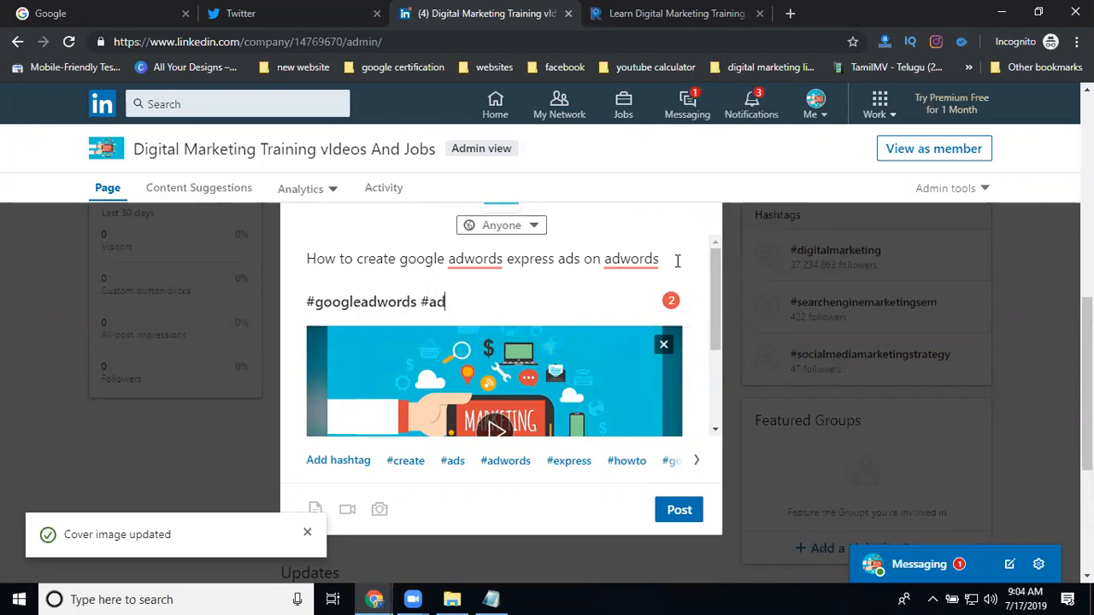
type("expres")
type("s ")
type("#goog")
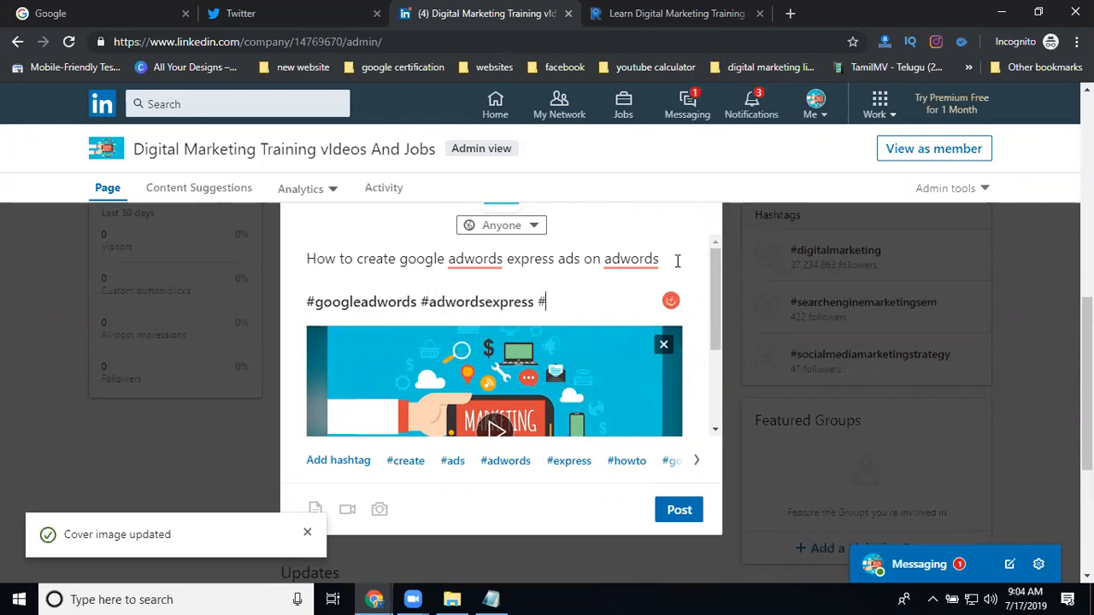
type("lead")
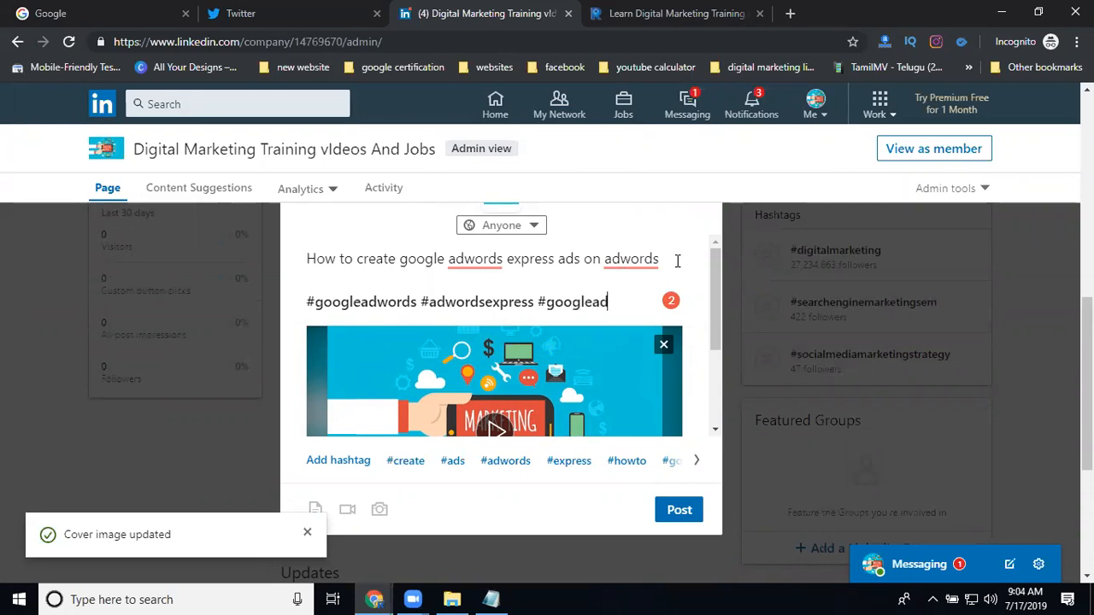
type("wordexpress")
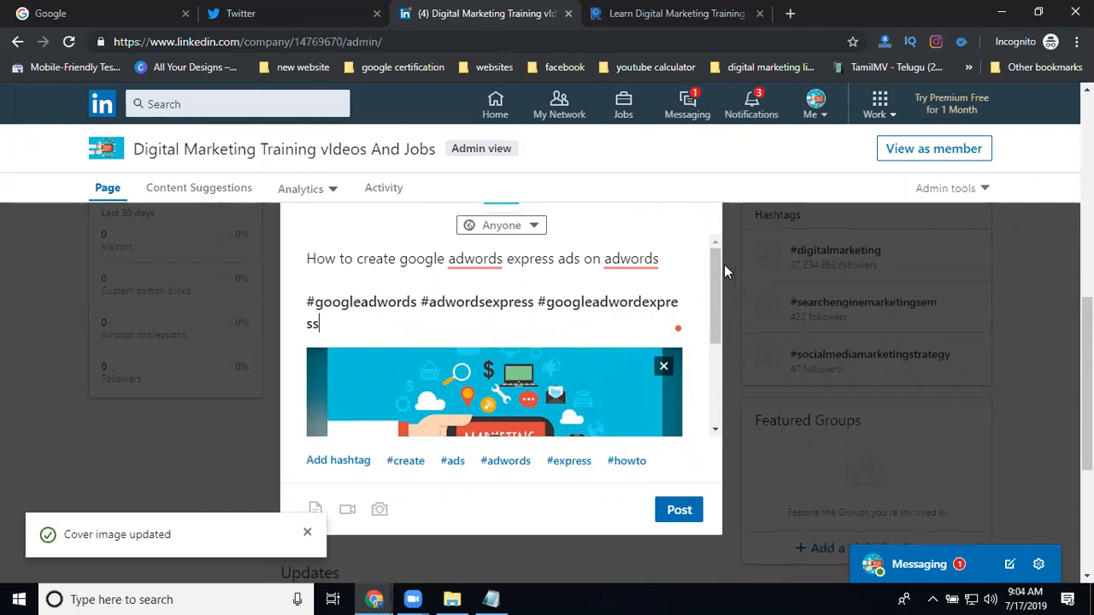
Step: Add the suggested hashtag #googleads on a separate line and publish the video post
key("Return")
type("#")
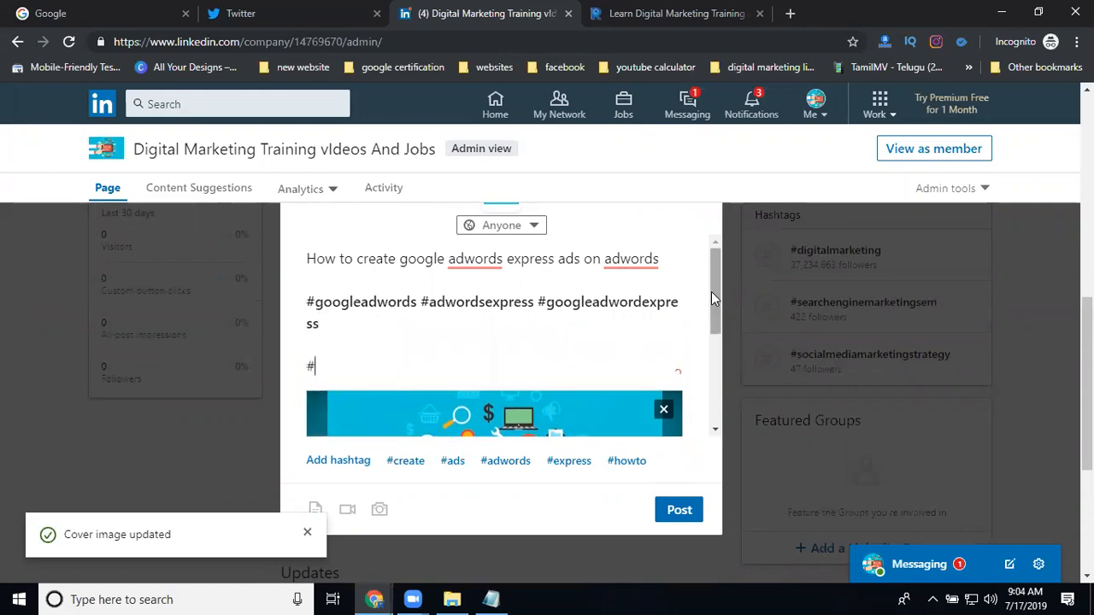
type("googleads")
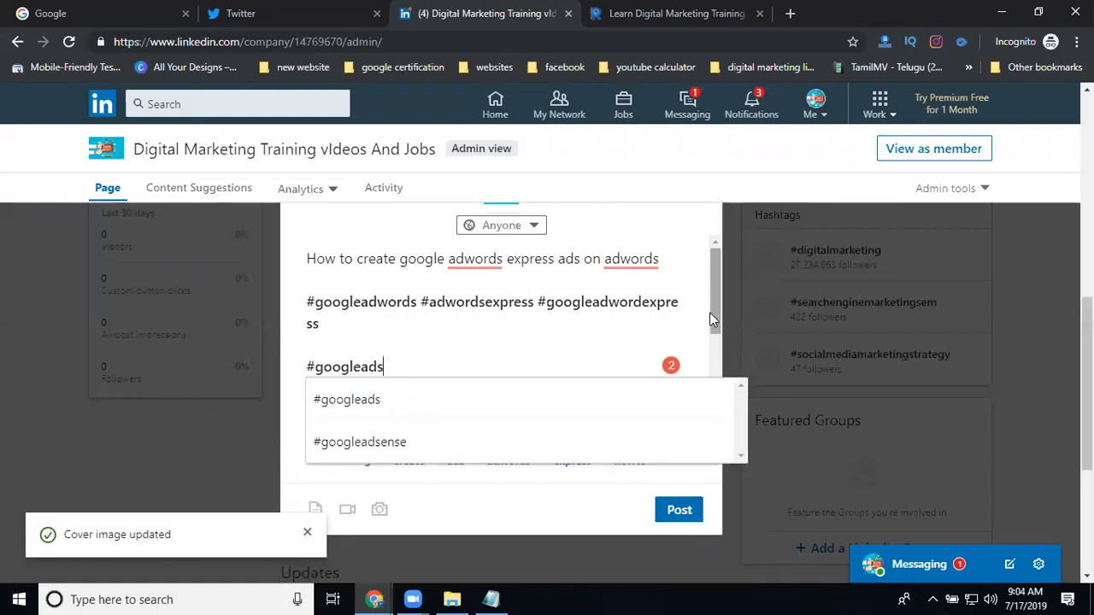
left_click(503, 410)
scroll(642, 371, "down", 1)
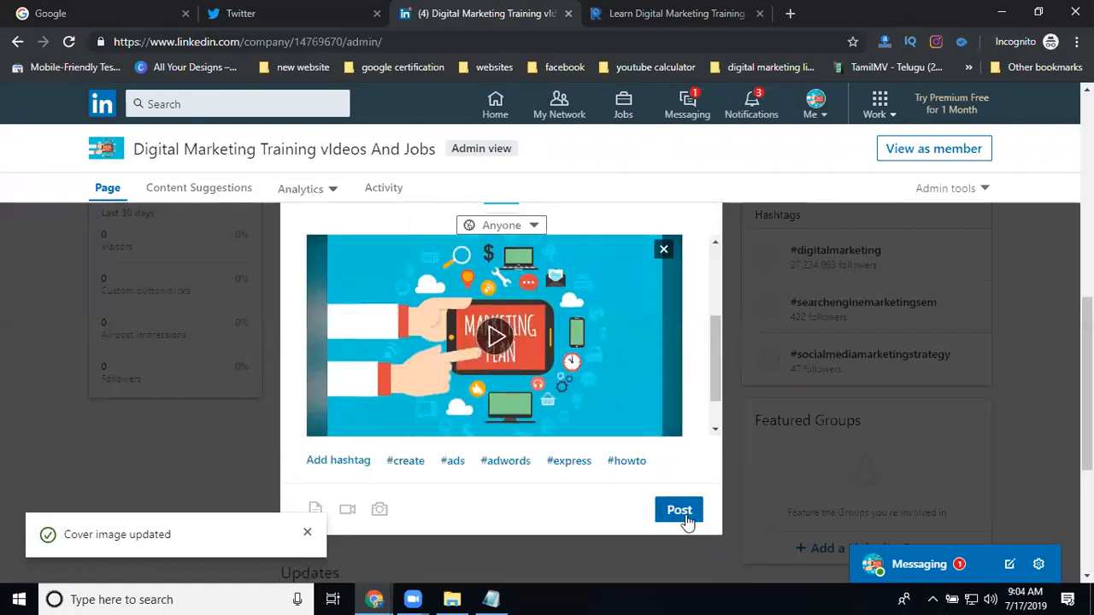
left_click(684, 516)
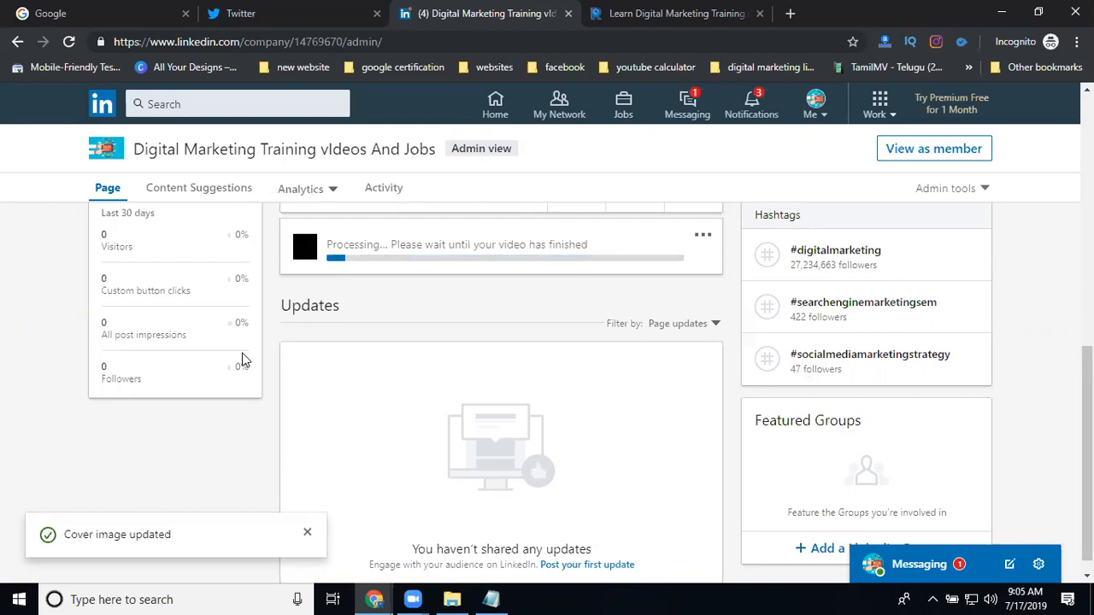
Step: Start sharing a document on the page and browse to the Projects folder on Local Disk (E:) for the file
scroll(579, 354, "up", 2)
left_click(577, 347)
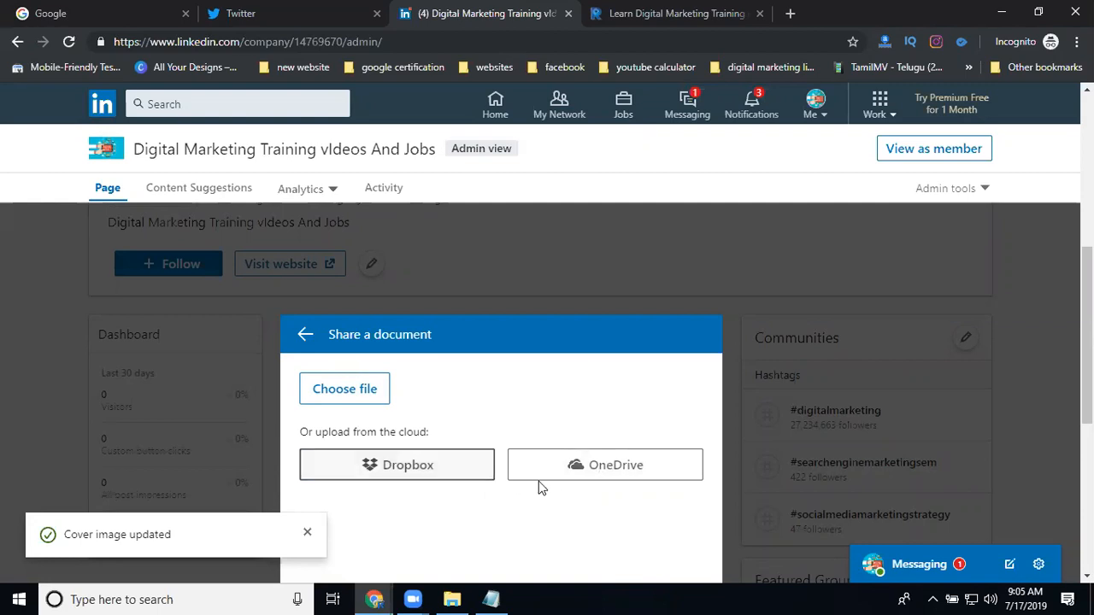
left_click(360, 390)
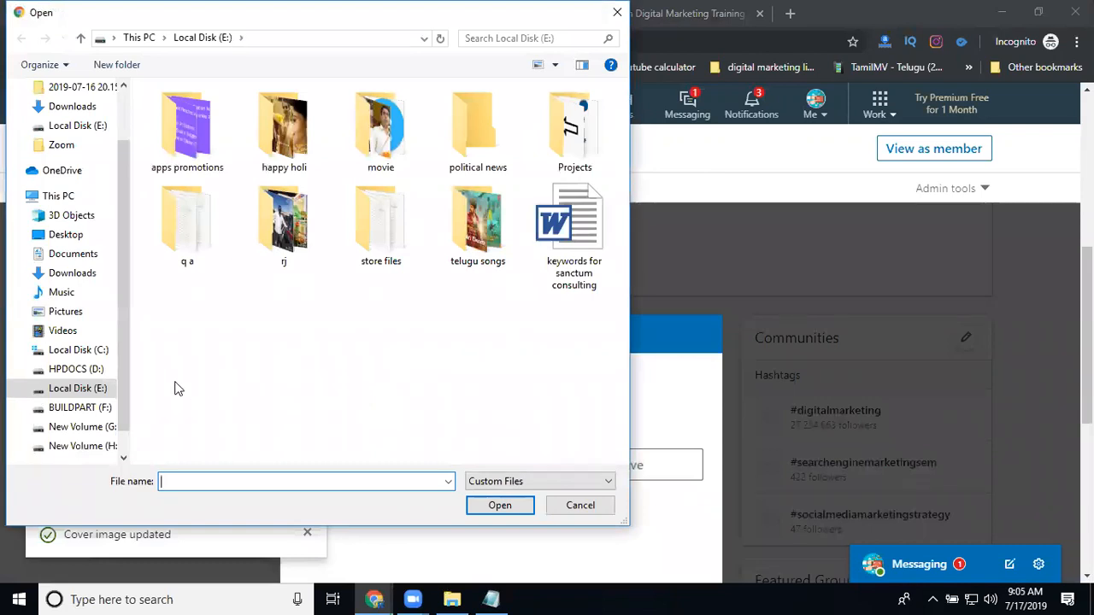
left_click(93, 387)
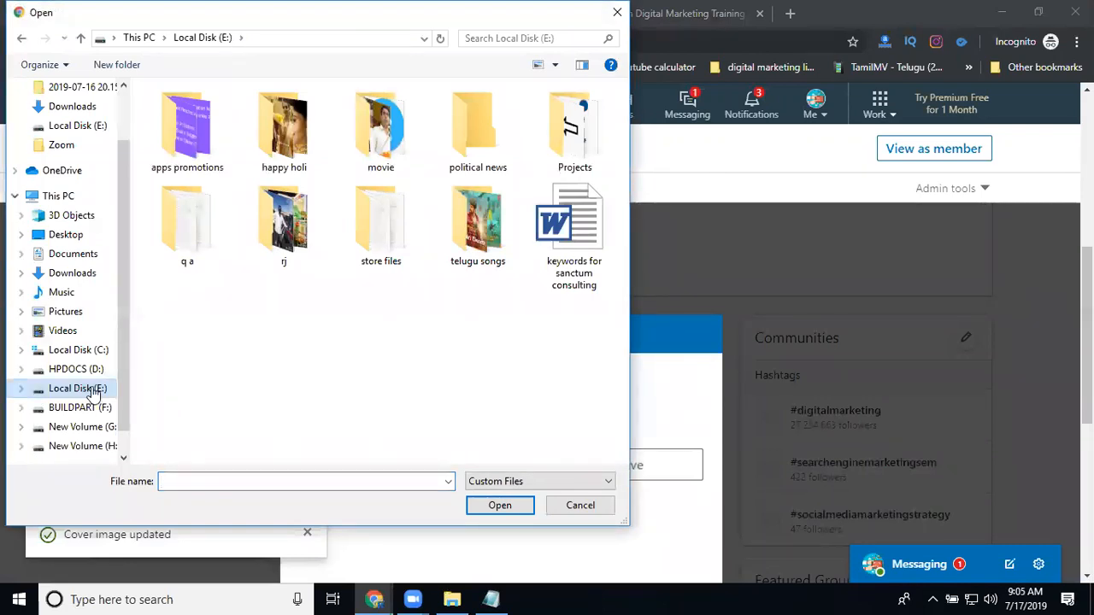
double_click(569, 126)
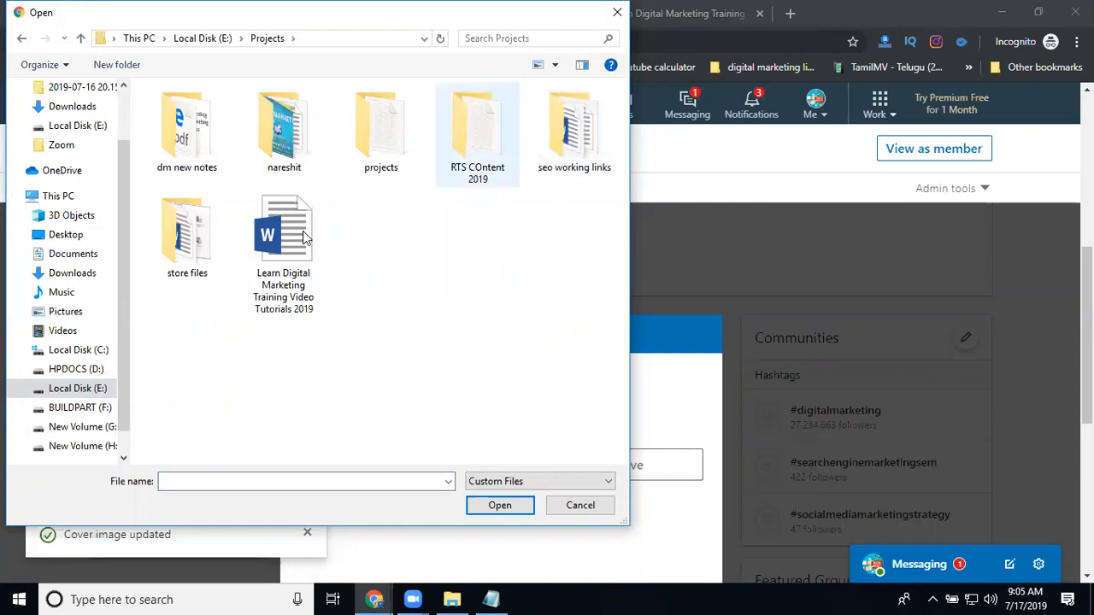
Step: Attach the Word file "Learn Digital Marketing Training Video Tutorials 2019" and use its copied file name as the document title
left_click(281, 293)
left_click(291, 292)
key("ctrl+c")
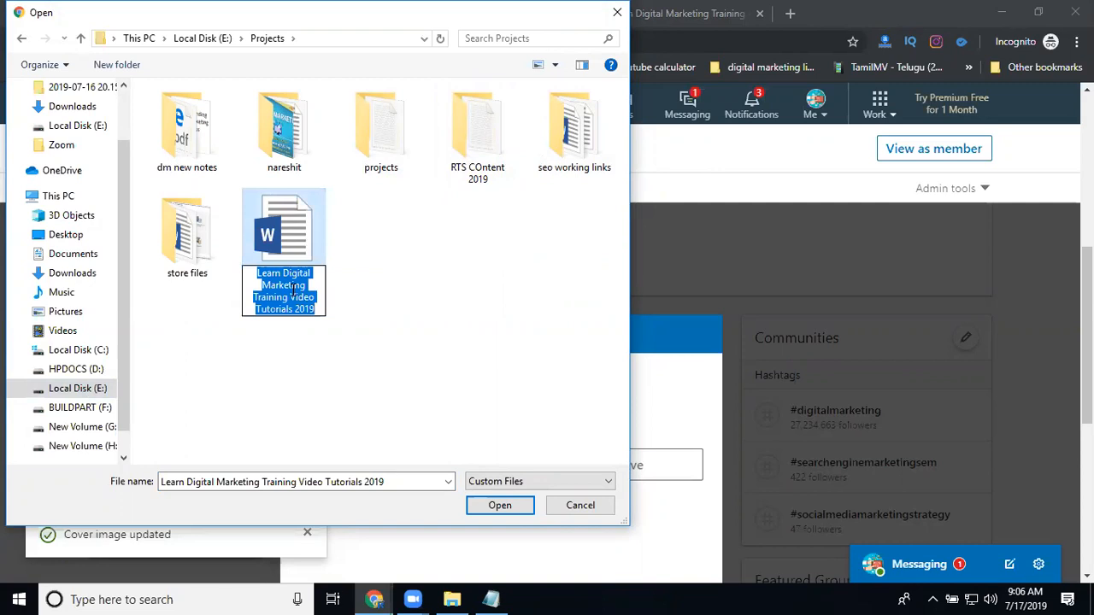
double_click(286, 227)
left_click(425, 397)
key("ctrl+v")
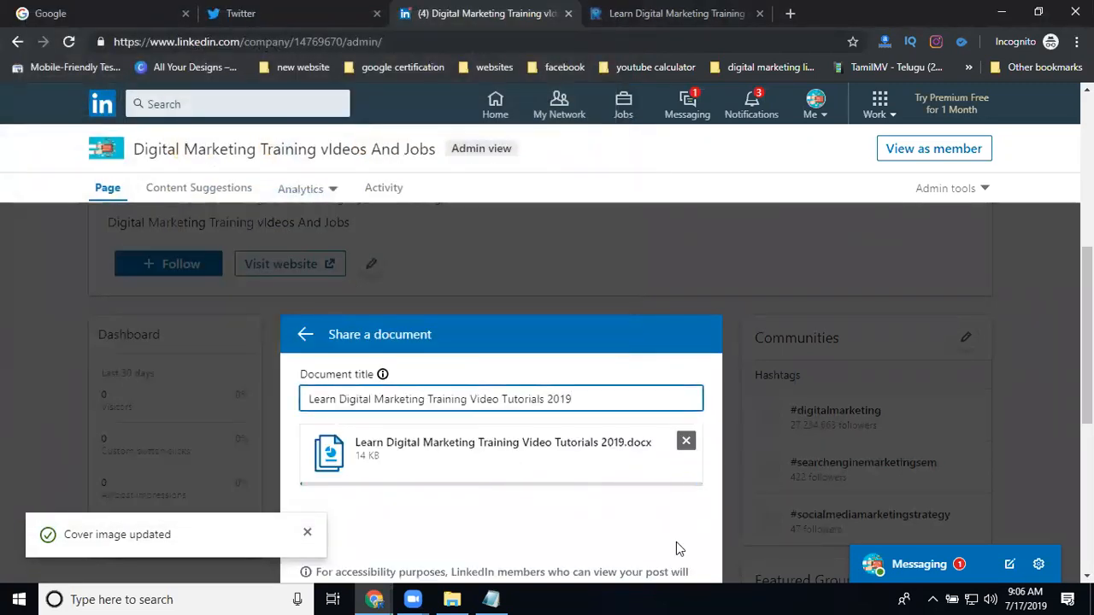
Step: Check the uploaded Word document's preview and continue to the post's caption
scroll(964, 392, "down", 2)
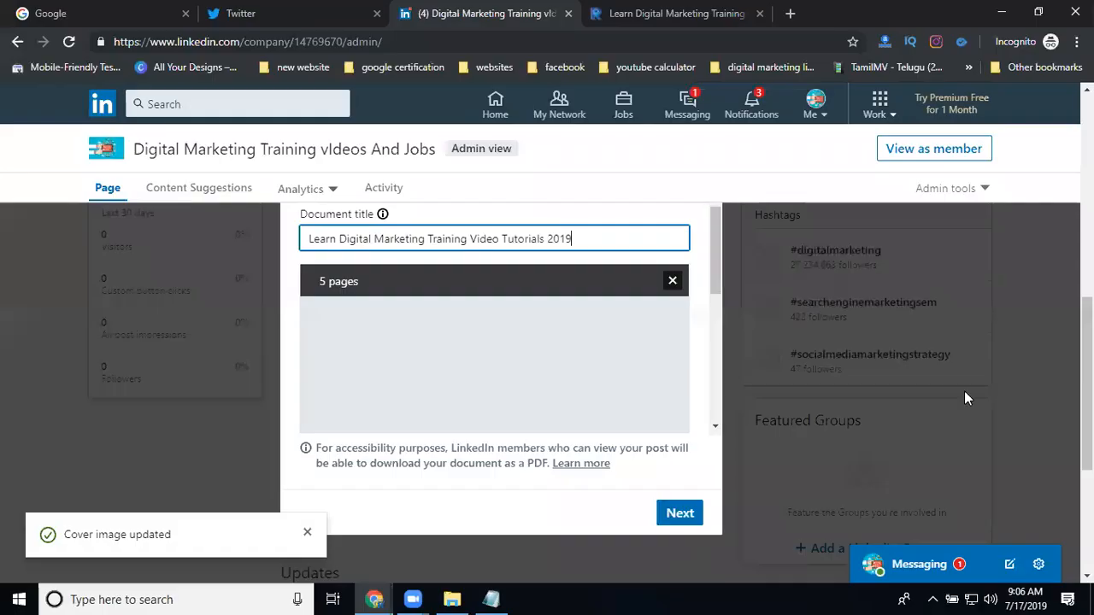
scroll(965, 391, "up", 1)
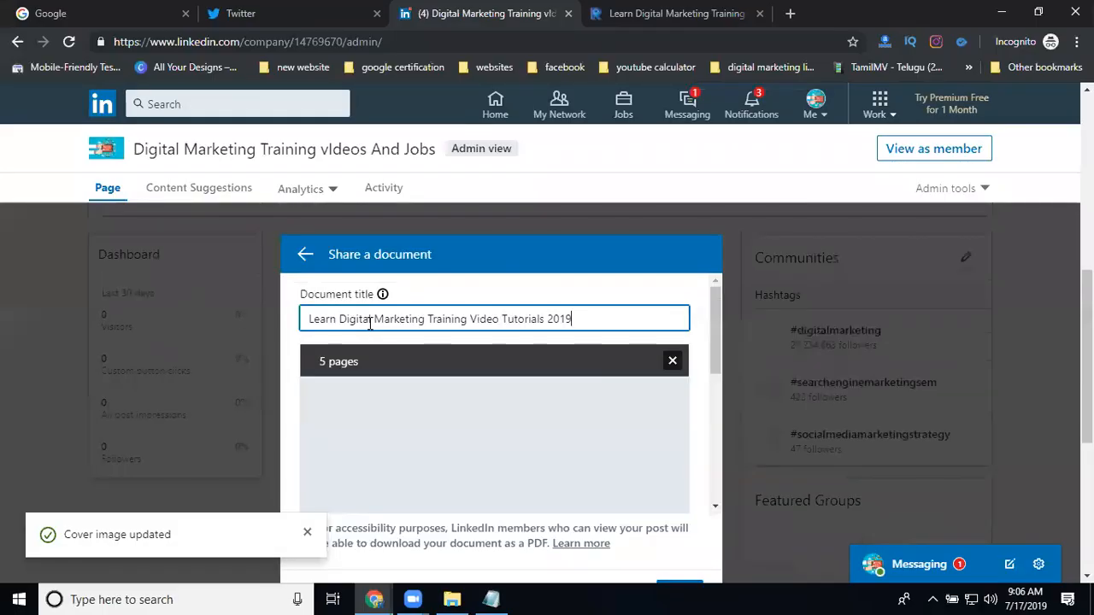
scroll(391, 396, "down", 2)
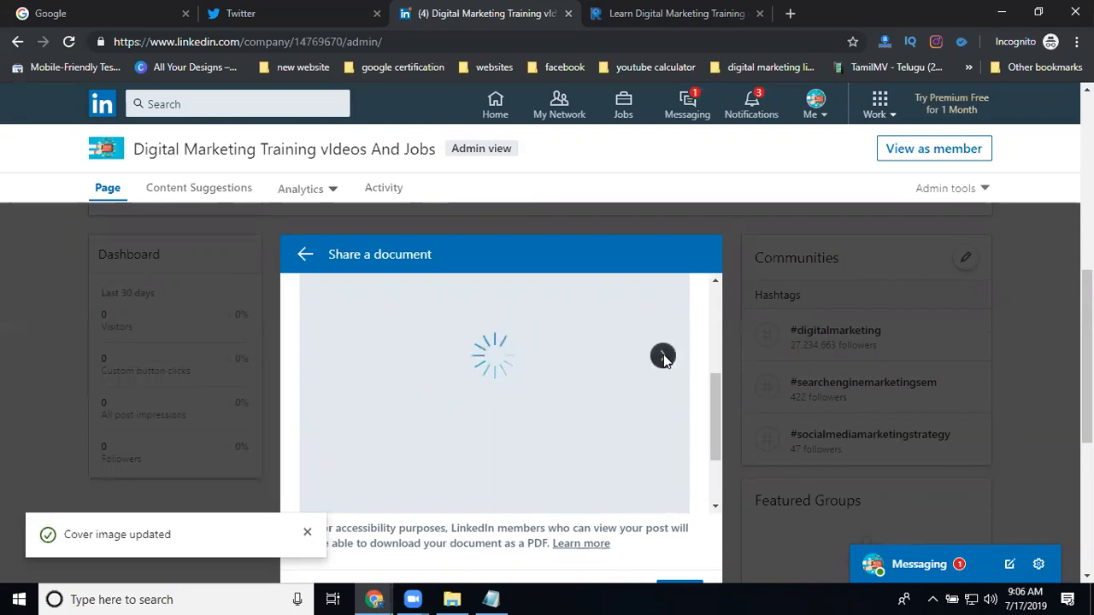
scroll(653, 397, "down", 1)
scroll(654, 402, "down", 1)
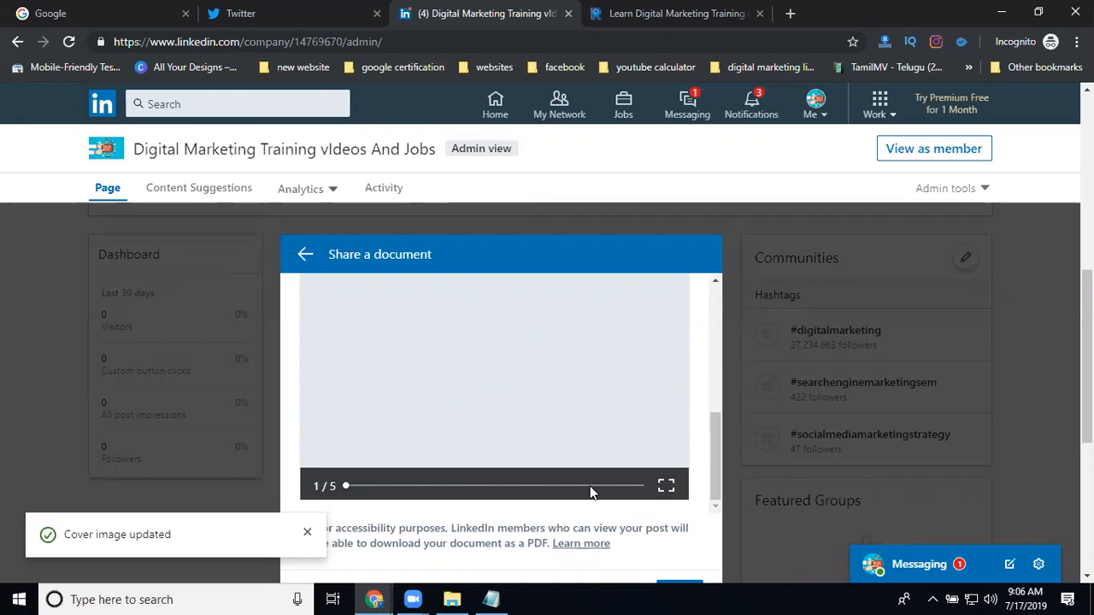
scroll(629, 492, "down", 2)
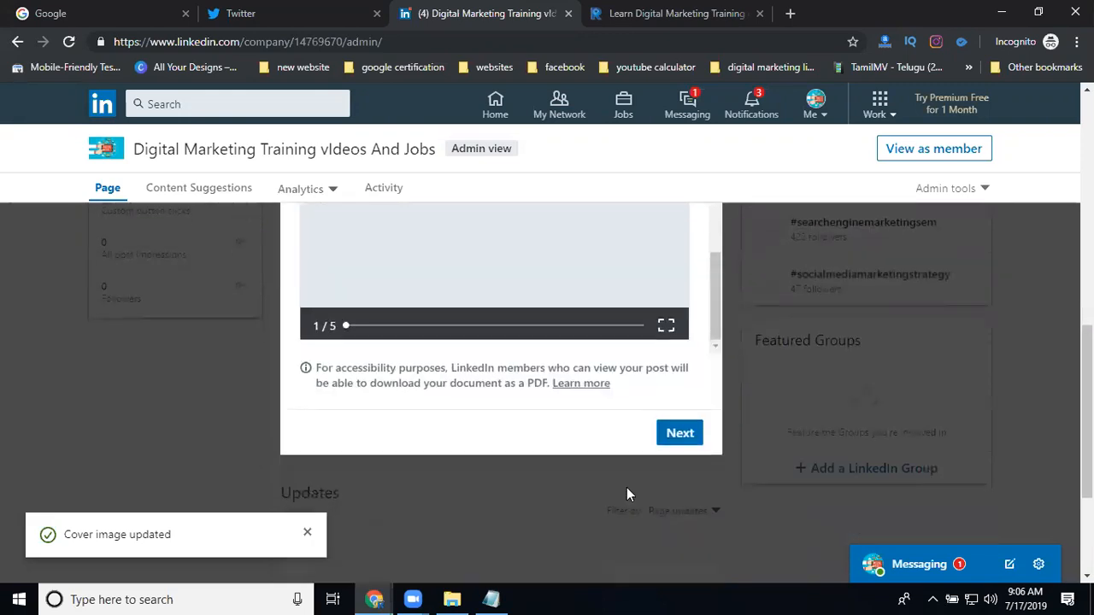
left_click(682, 434)
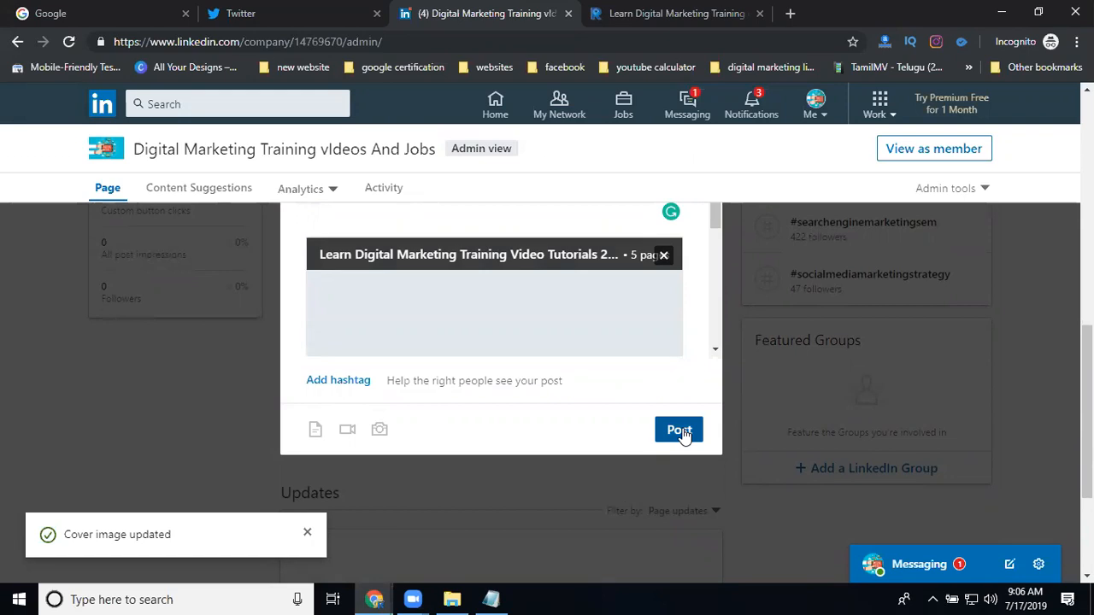
Step: Caption the post "Learn Digital Marketing Training Video Tutorials 2019" and add the hashtags #digitalmarketing and #digitalmarketingtutorial below it
scroll(456, 390, "up", 5)
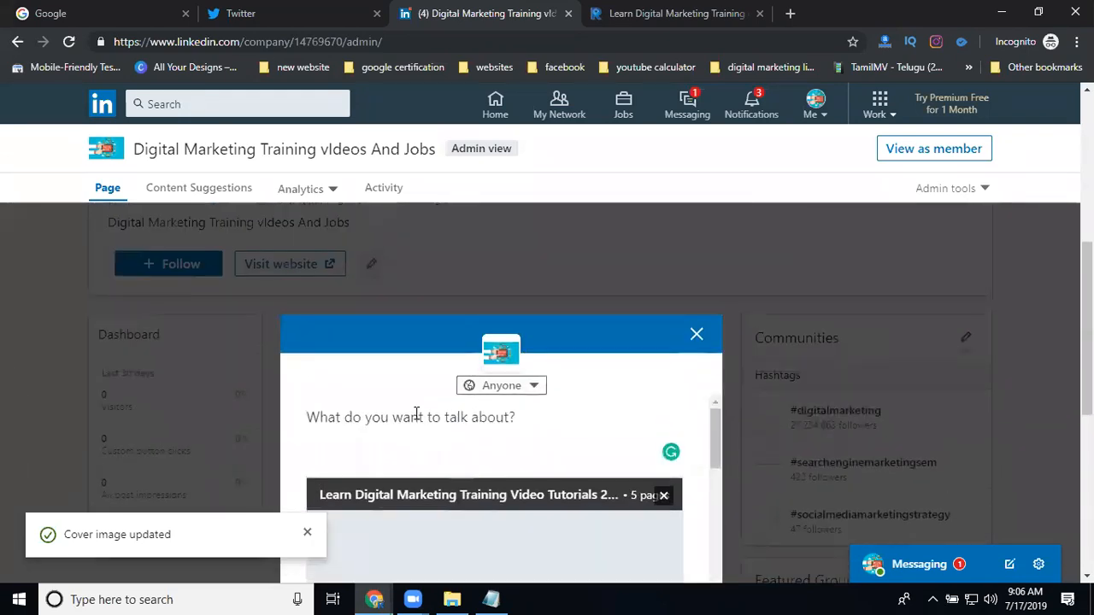
key("ctrl+v")
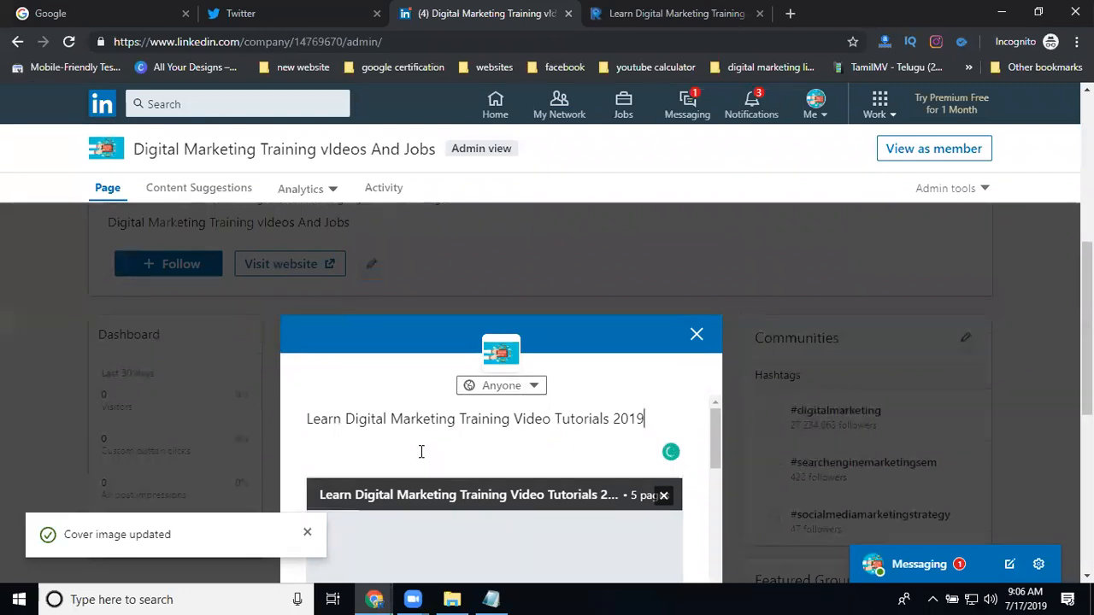
key("Return")
type("#d")
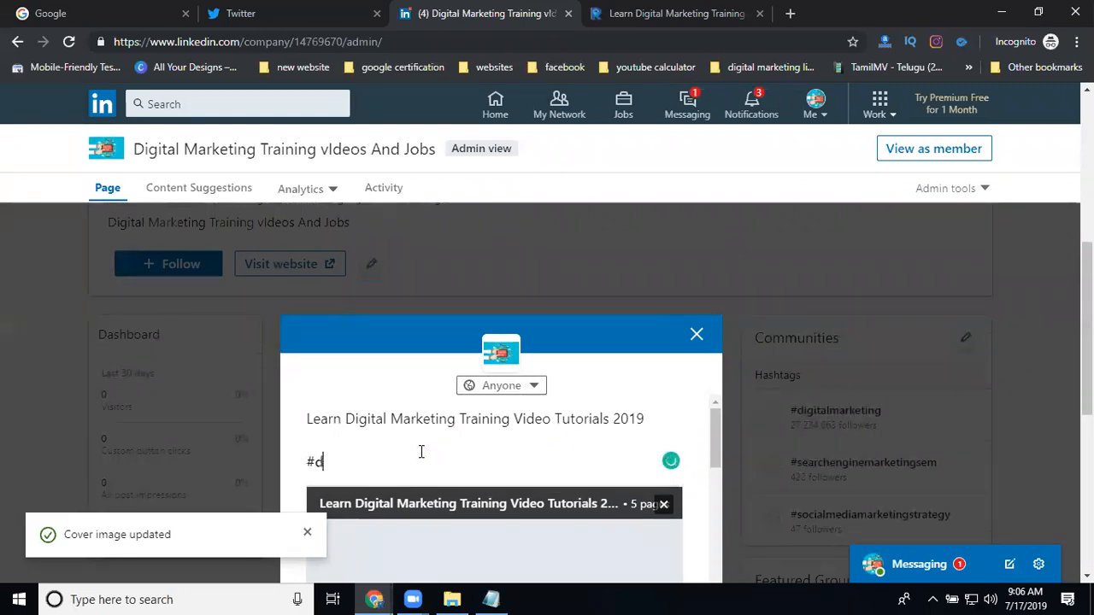
type("igitalmarketing #digitalmarketing")
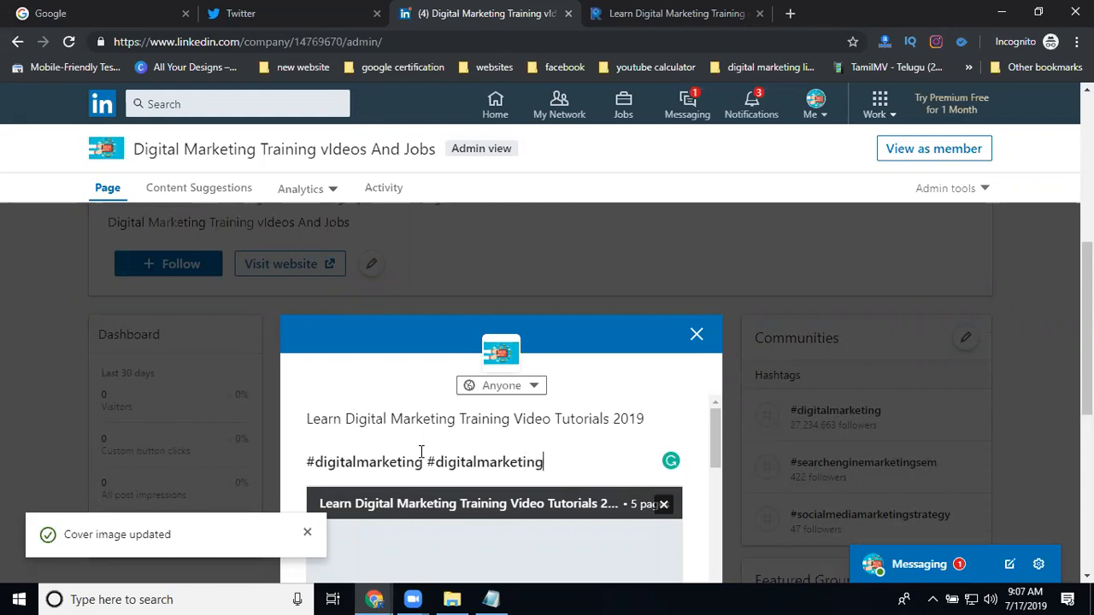
type("tuto")
Step: Try to publish the post with the attached Word document
scroll(803, 354, "down", 5)
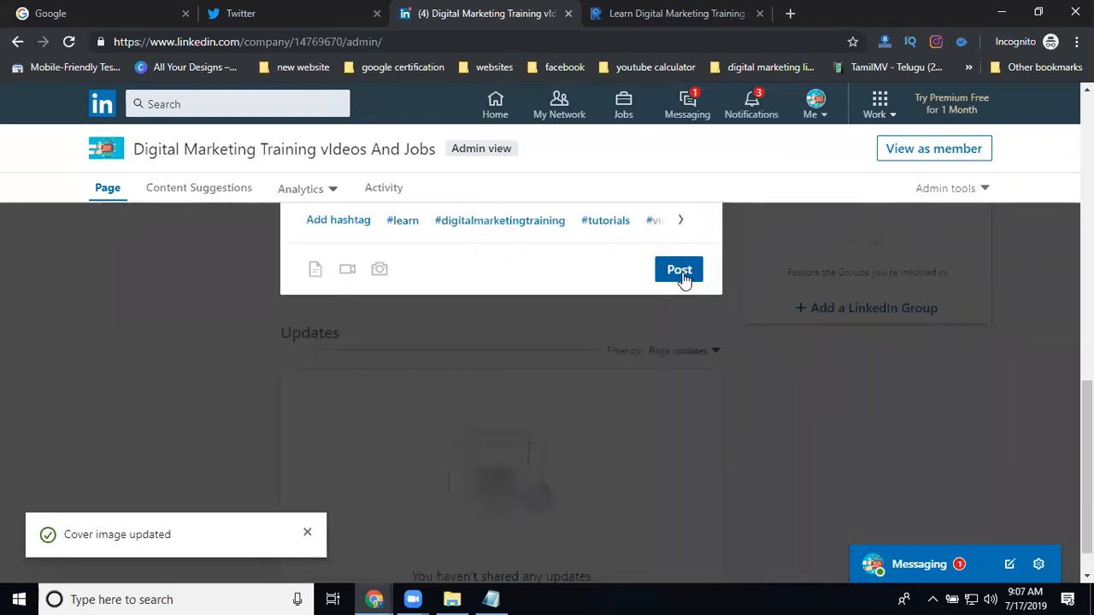
left_click(681, 269)
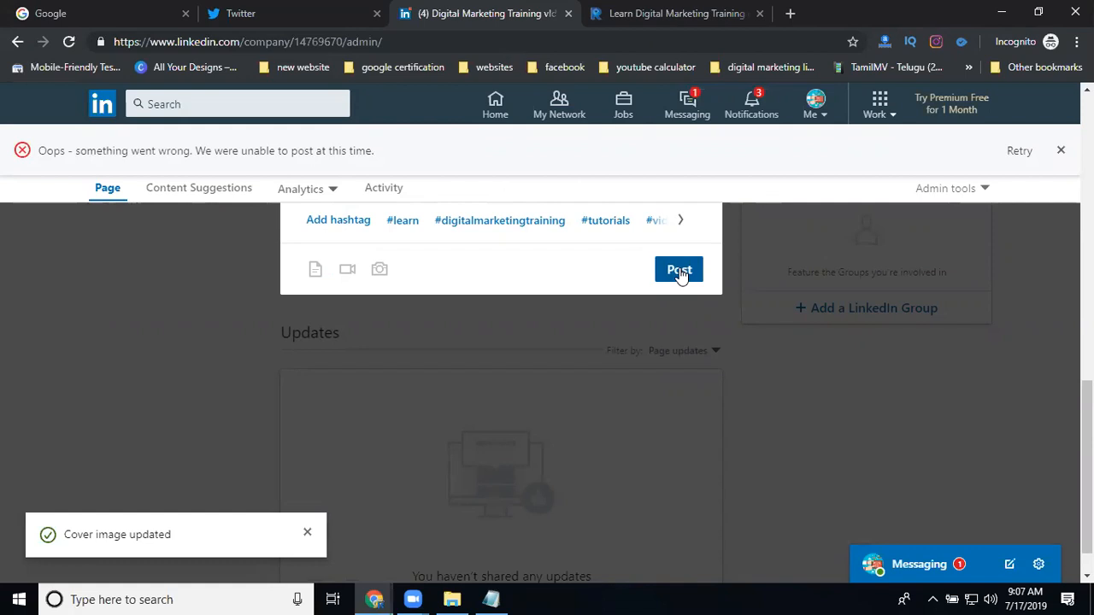
scroll(557, 305, "up", 5)
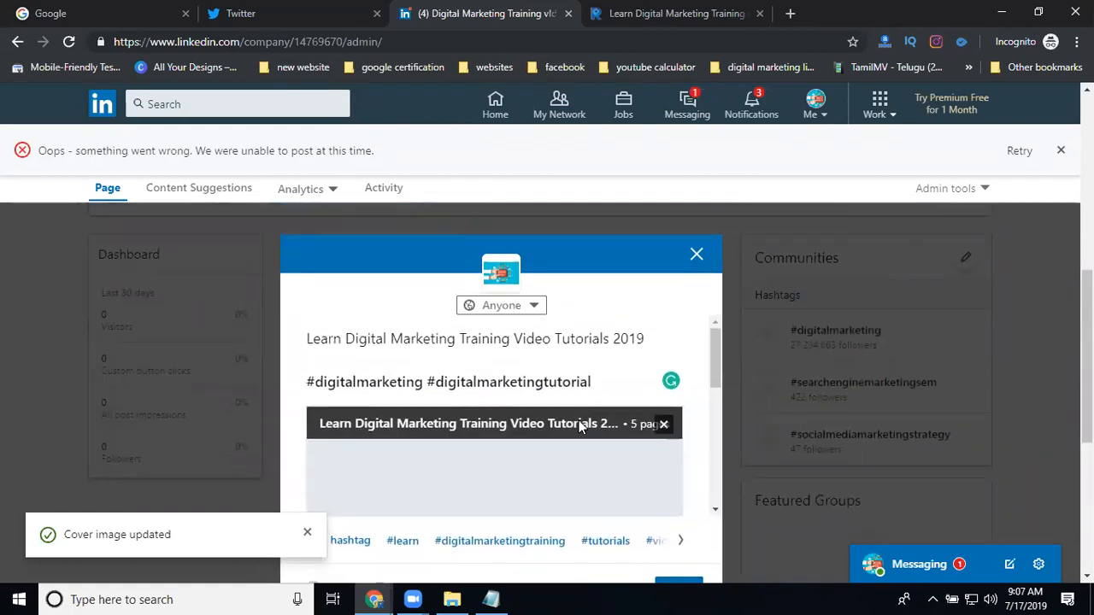
scroll(580, 429, "down", 3)
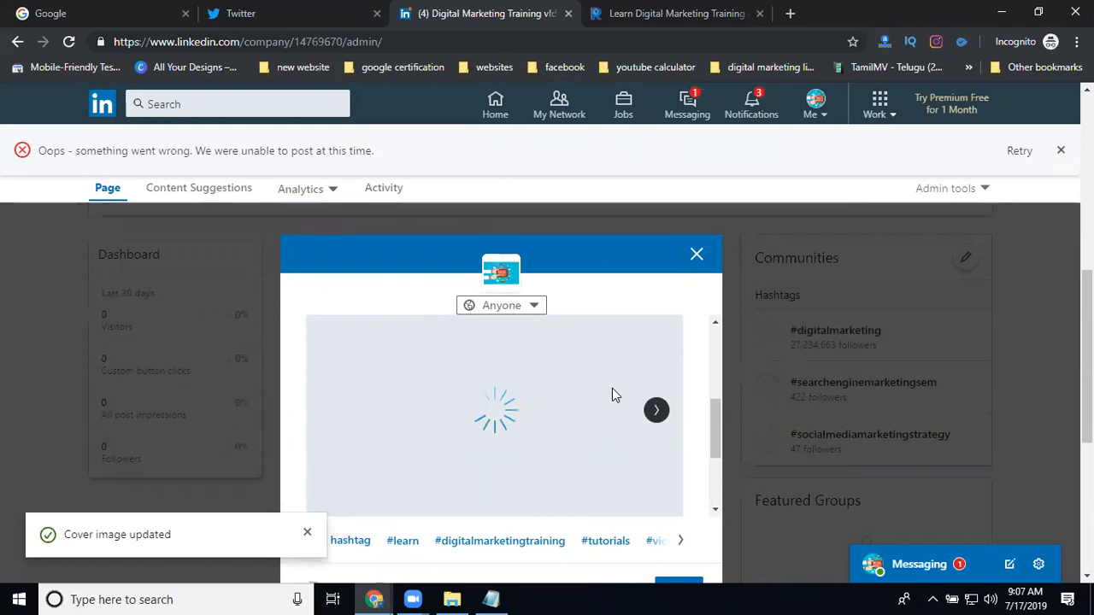
left_click(1060, 151)
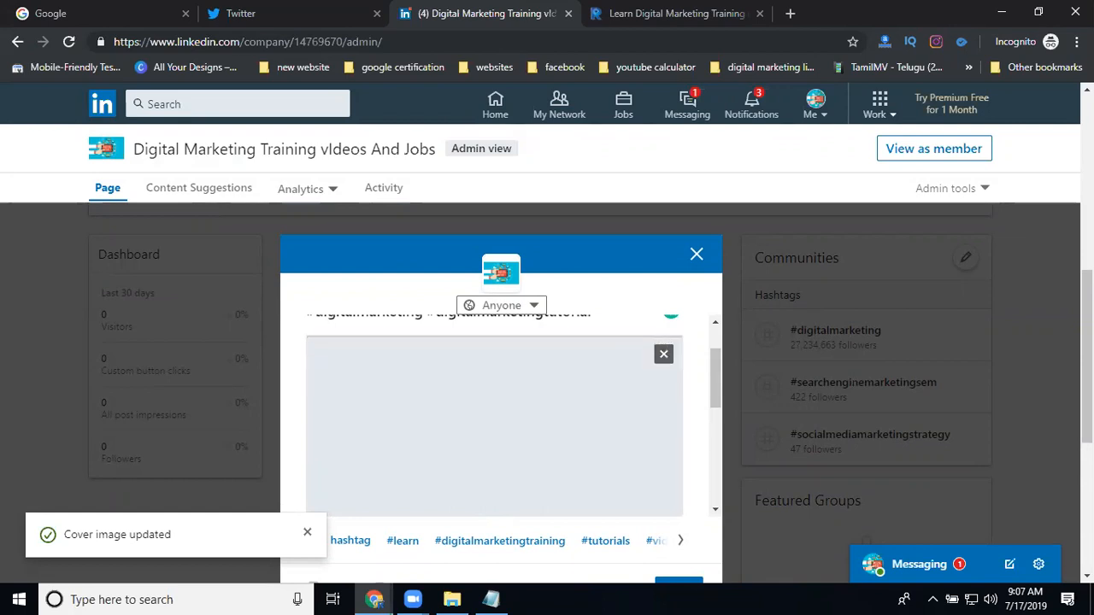
Step: Remove the Word document from the post and start choosing a replacement document from the computer
left_click(662, 354)
scroll(548, 437, "down", 2)
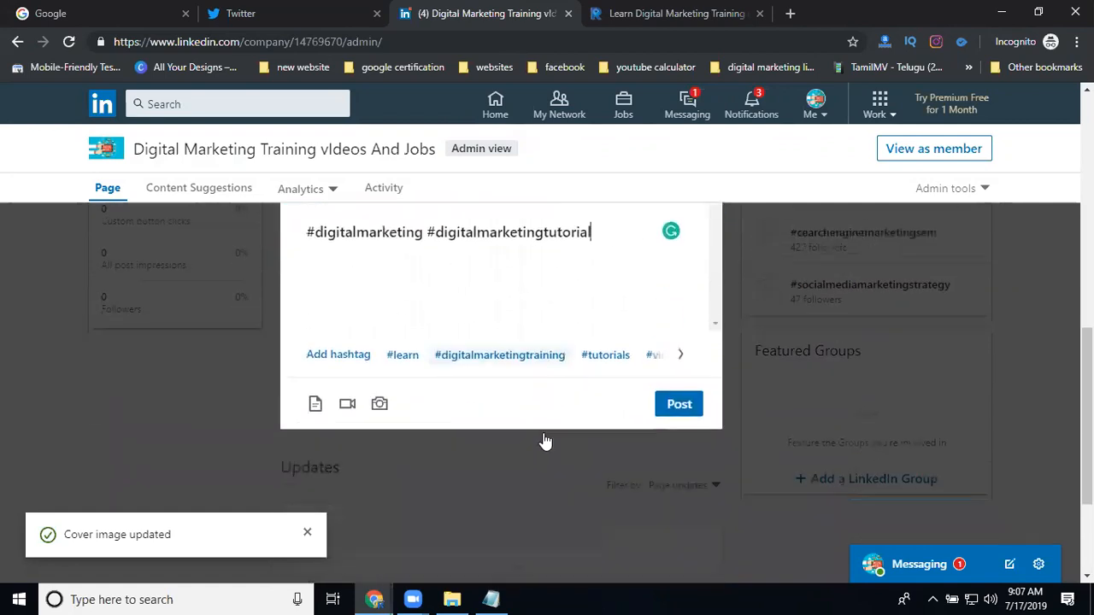
left_click(312, 394)
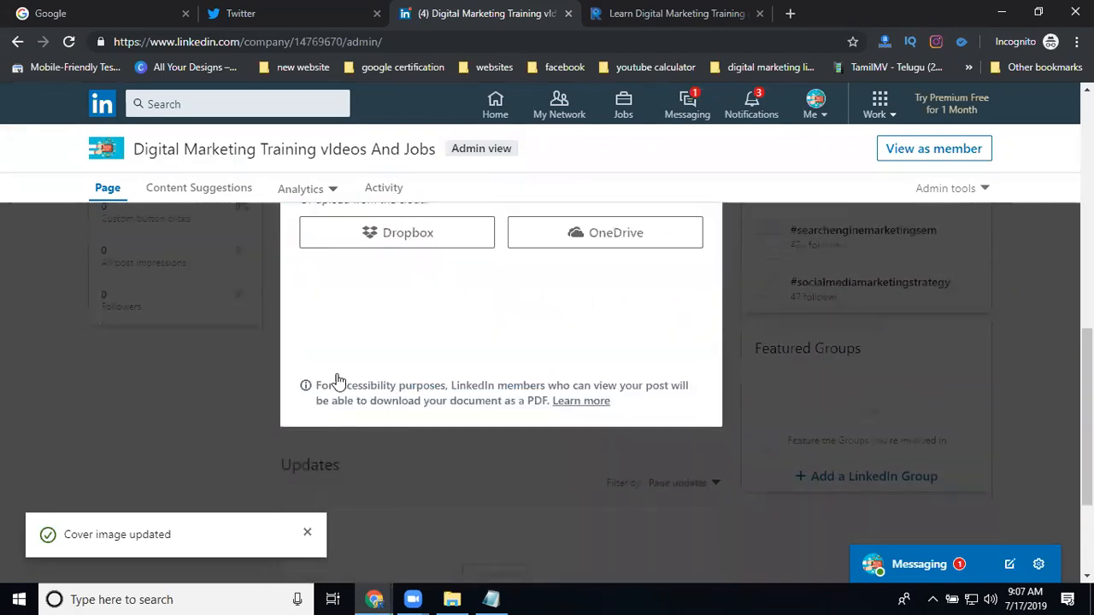
scroll(357, 342, "up", 2)
left_click(357, 323)
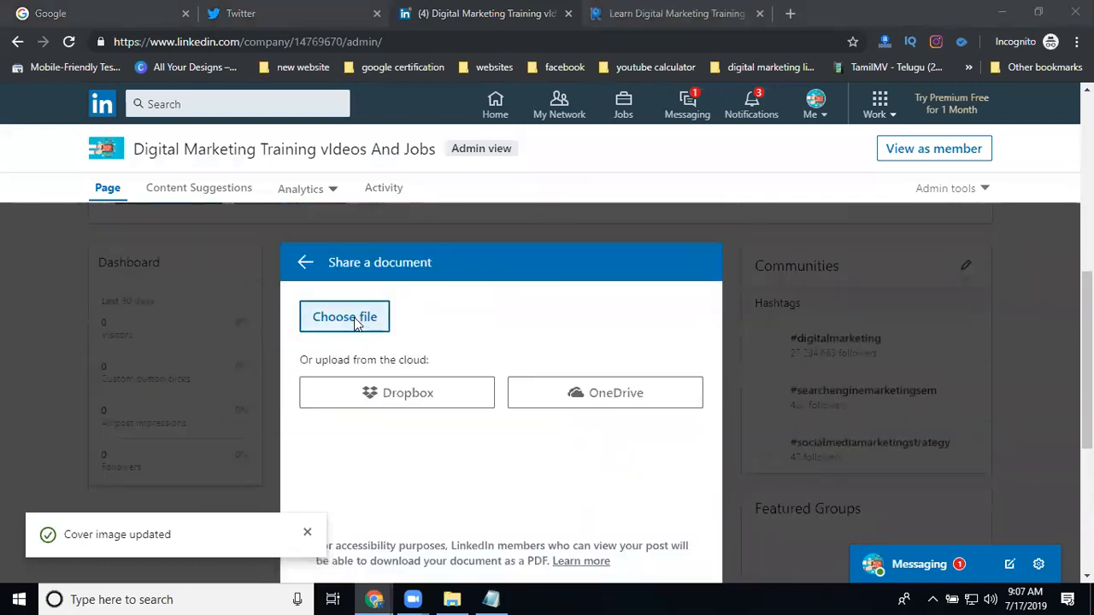
Step: Browse from Projects through RTS COntent 2019 and rts project 2019 to the rts training folder
left_click(464, 156)
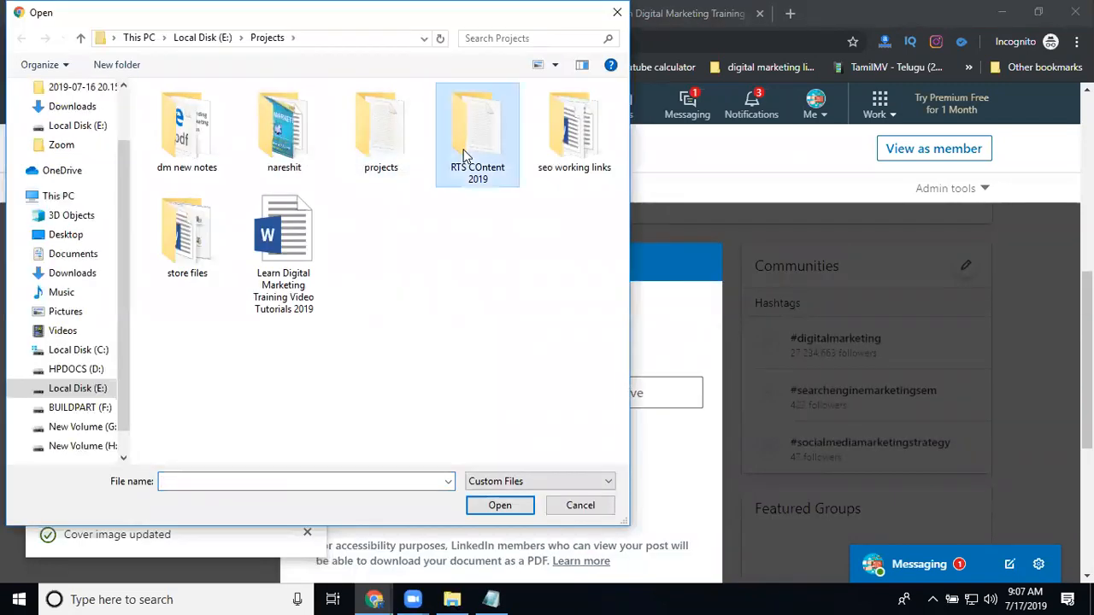
double_click(464, 156)
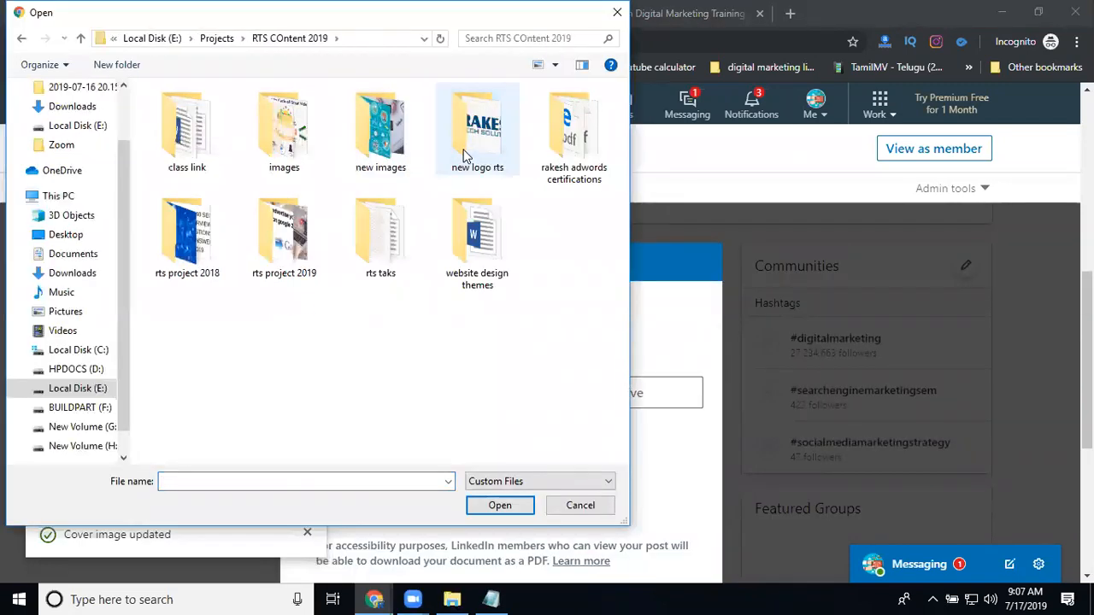
double_click(284, 232)
double_click(360, 140)
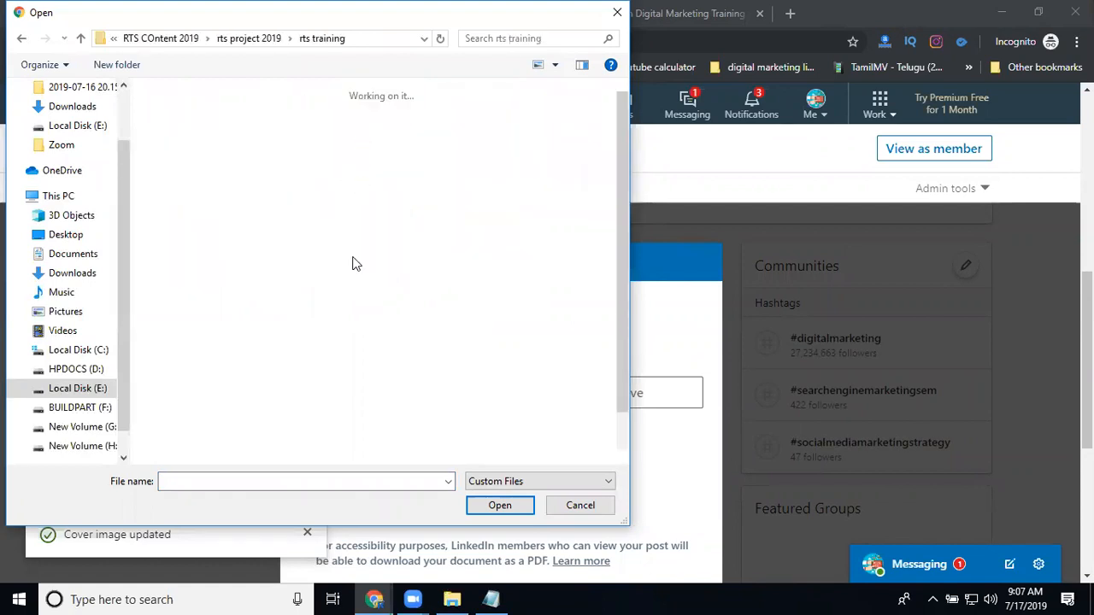
Step: Attach the PowerPoint file "SEO On Page Optimization Techniques Tutorial 2019" and use its copied file name as the document title
left_click(229, 391)
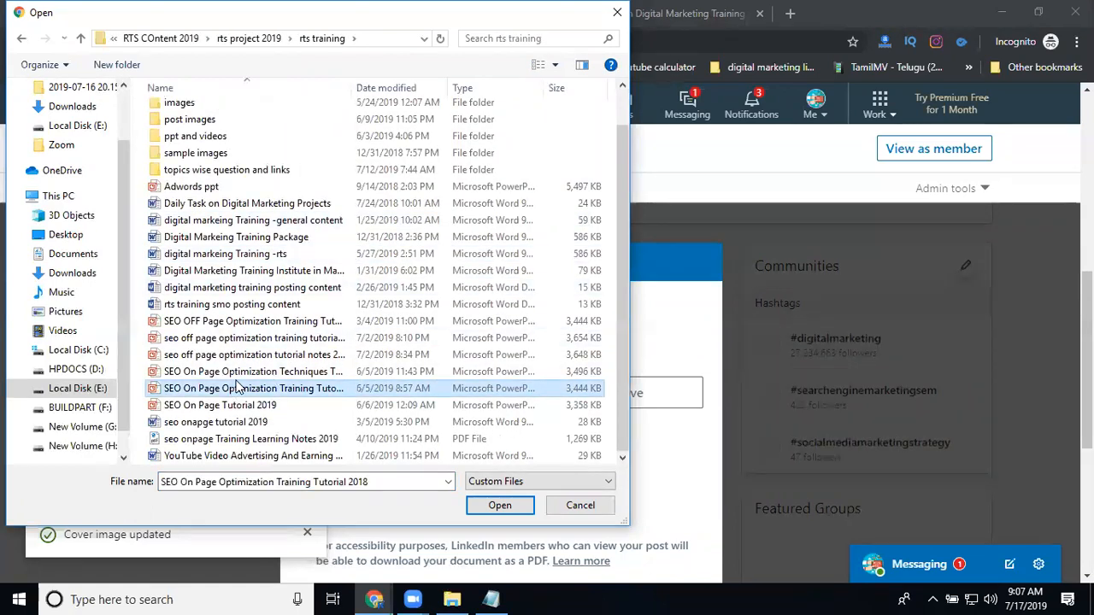
left_click(240, 379)
left_click(245, 373)
key("ctrl+c")
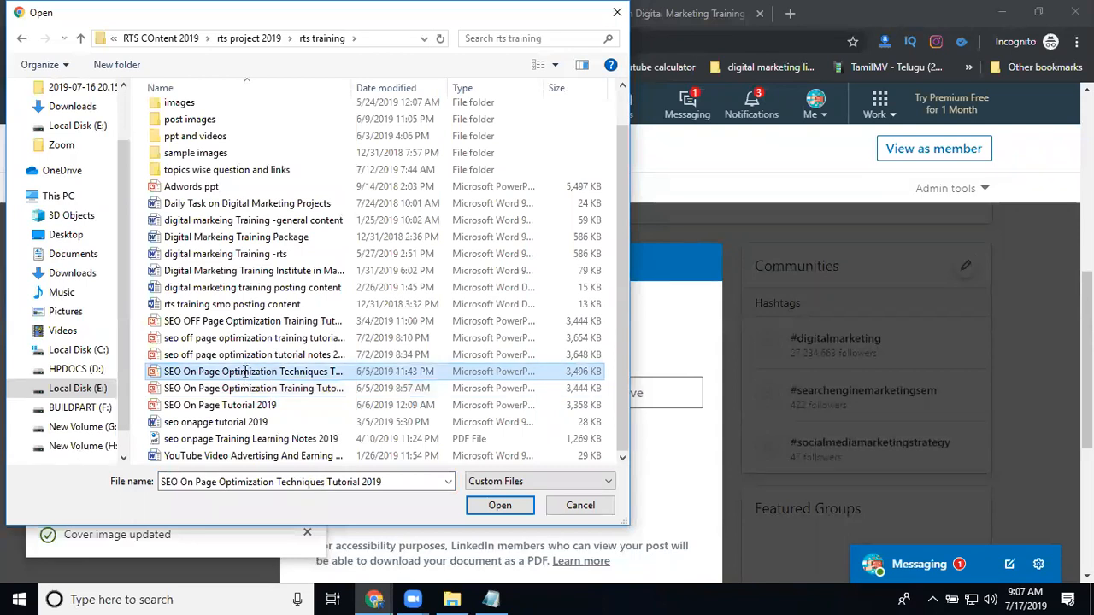
double_click(154, 372)
left_click(411, 326)
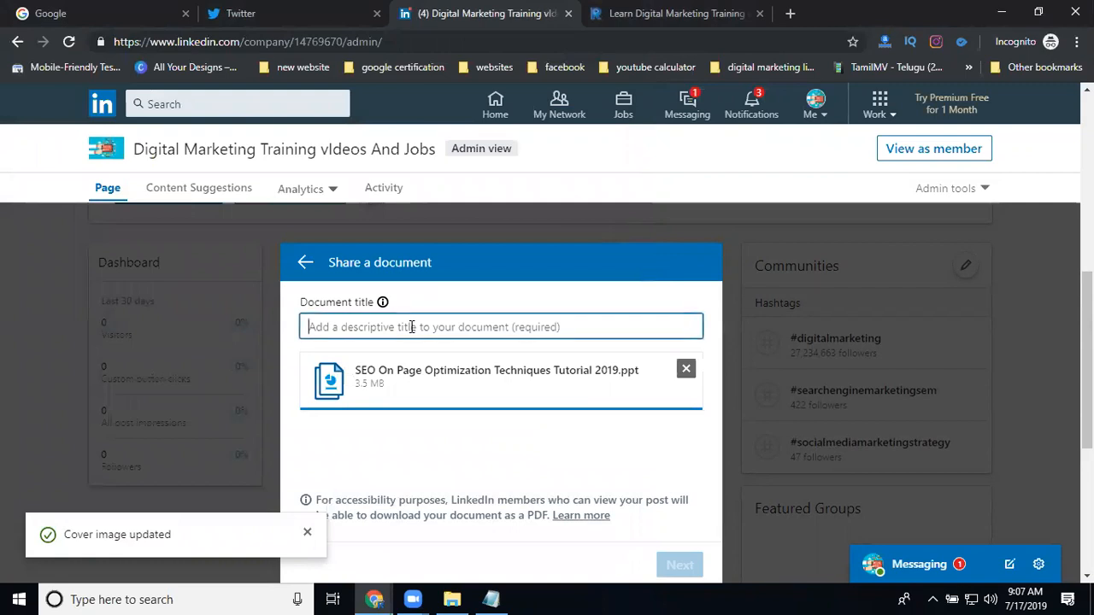
key("ctrl+v")
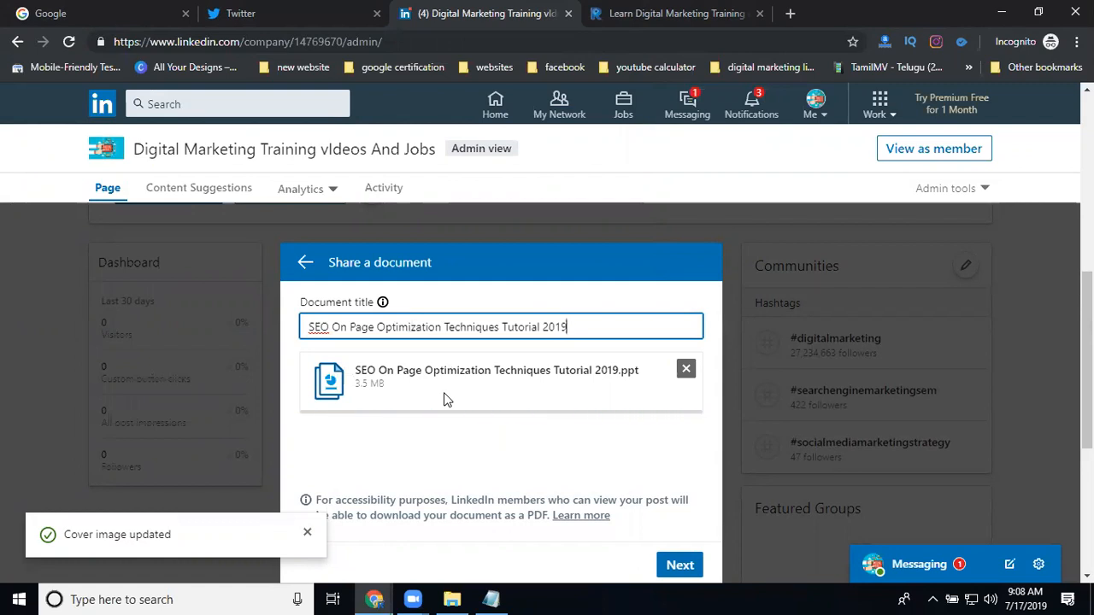
scroll(452, 403, "down", 2)
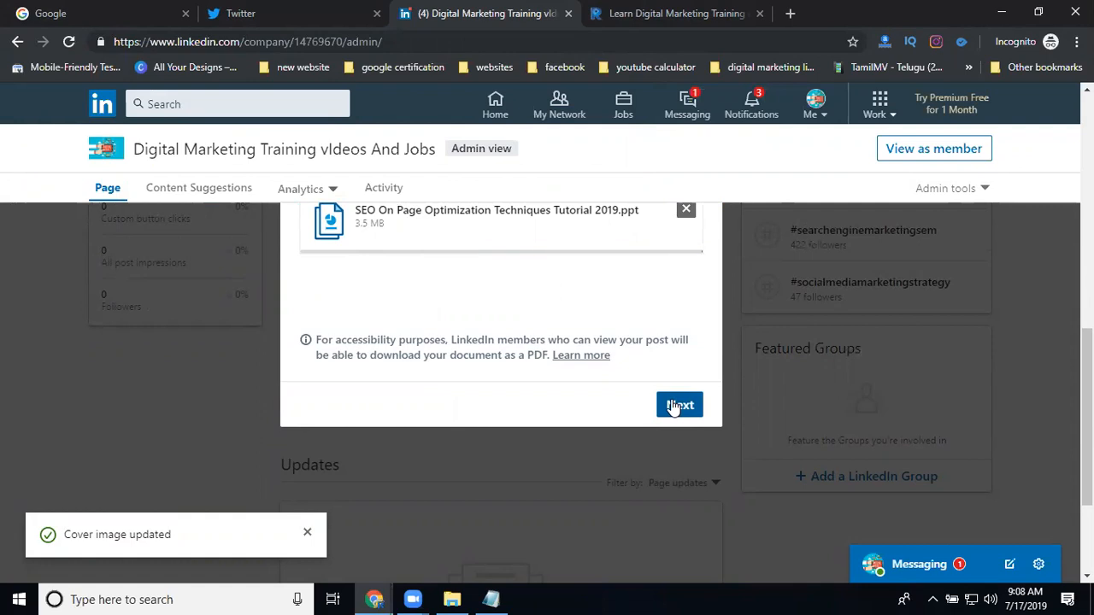
scroll(672, 398, "up", 3)
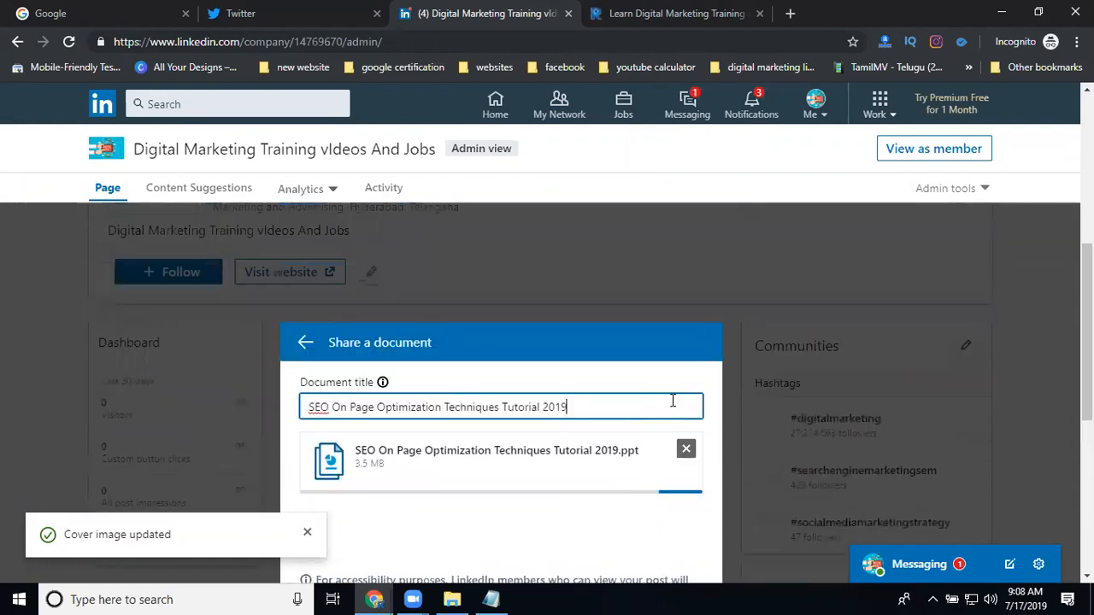
Step: Replace the PowerPoint attachment with the PDF "seo onpage Training Learning Notes 2019", copying its file name
left_click(686, 448)
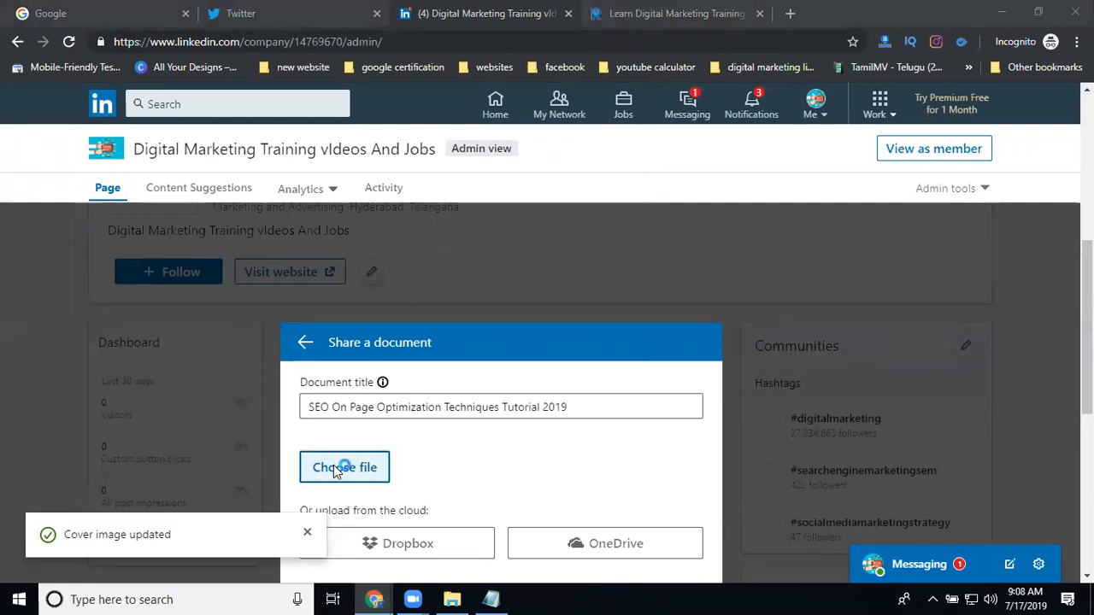
left_click(336, 470)
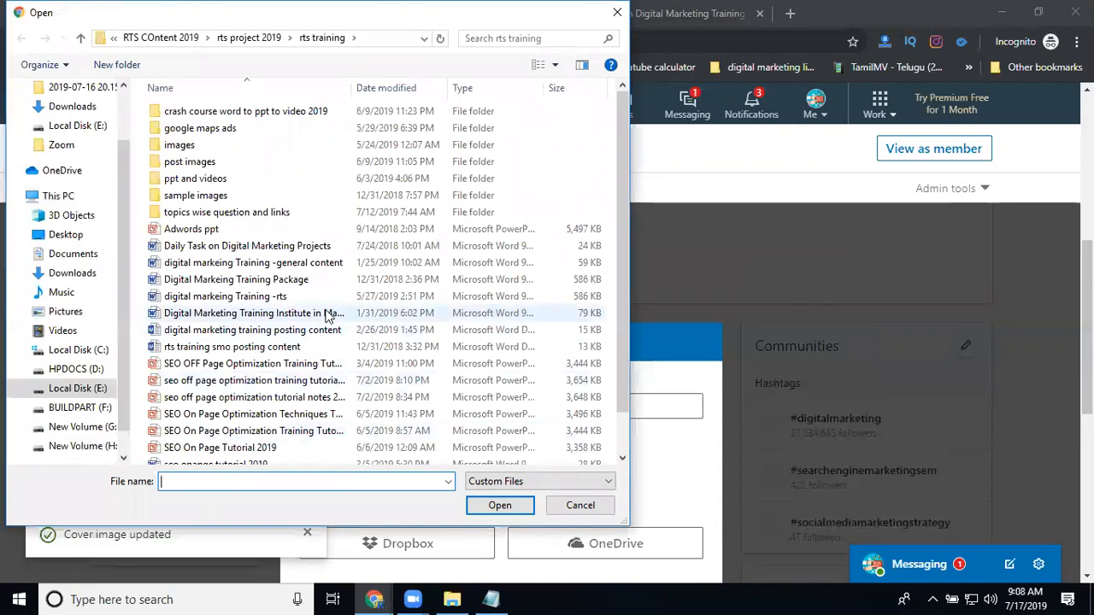
scroll(363, 312, "down", 1)
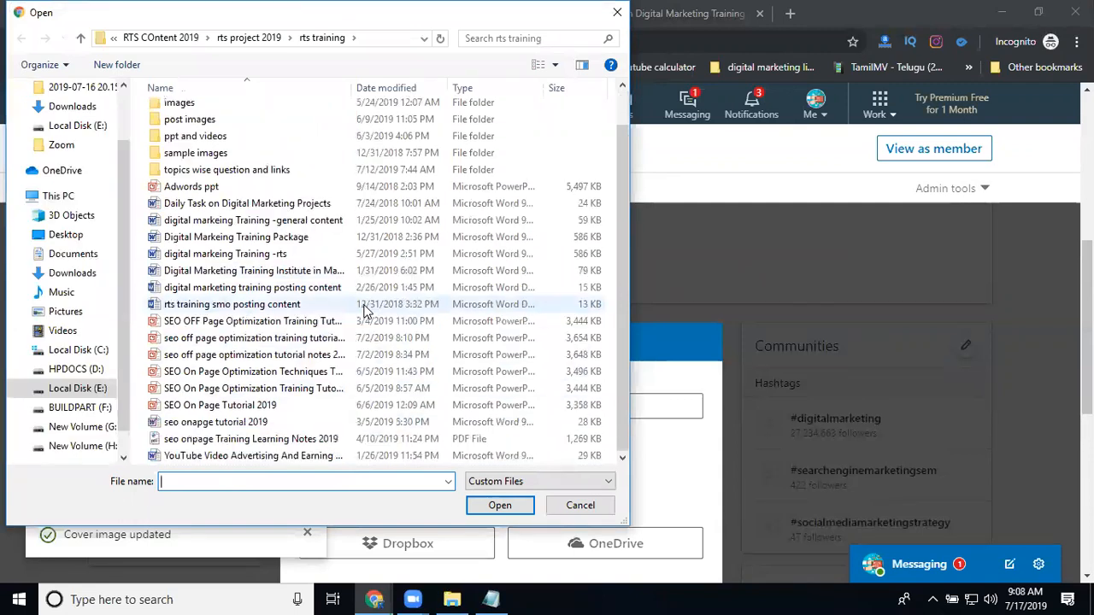
left_click(289, 438)
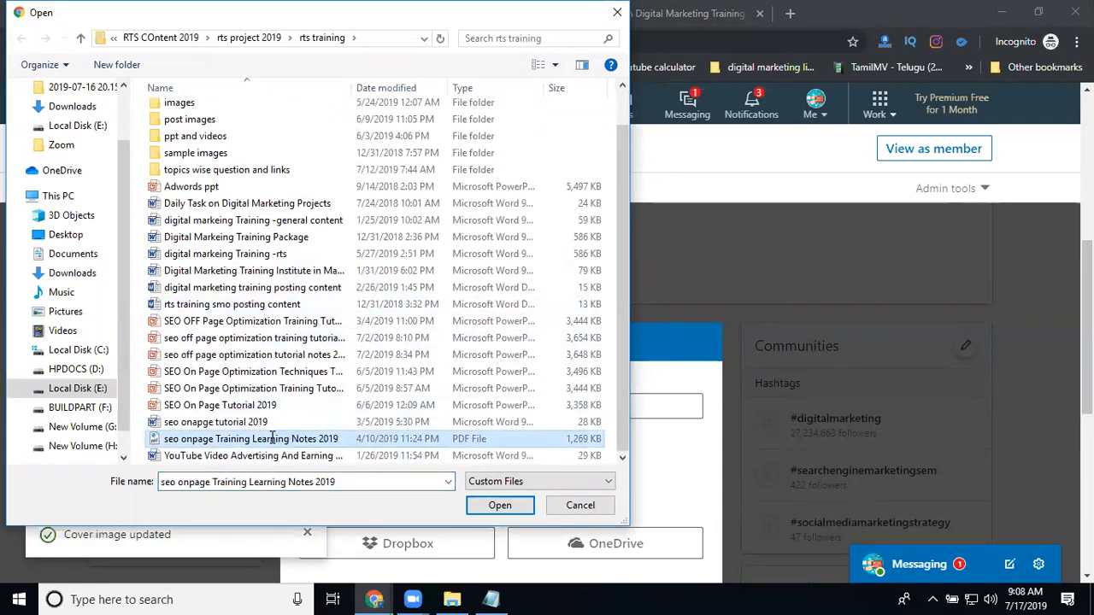
left_click(273, 438)
key("ctrl+c")
left_click(388, 436)
double_click(300, 440)
Step: Set the document title to "seo onpage Training Learning Notes 2019", check the PDF preview and continue to the post
double_click(409, 407)
key("ctrl+a")
key("ctrl+v")
scroll(772, 335, "down", 3)
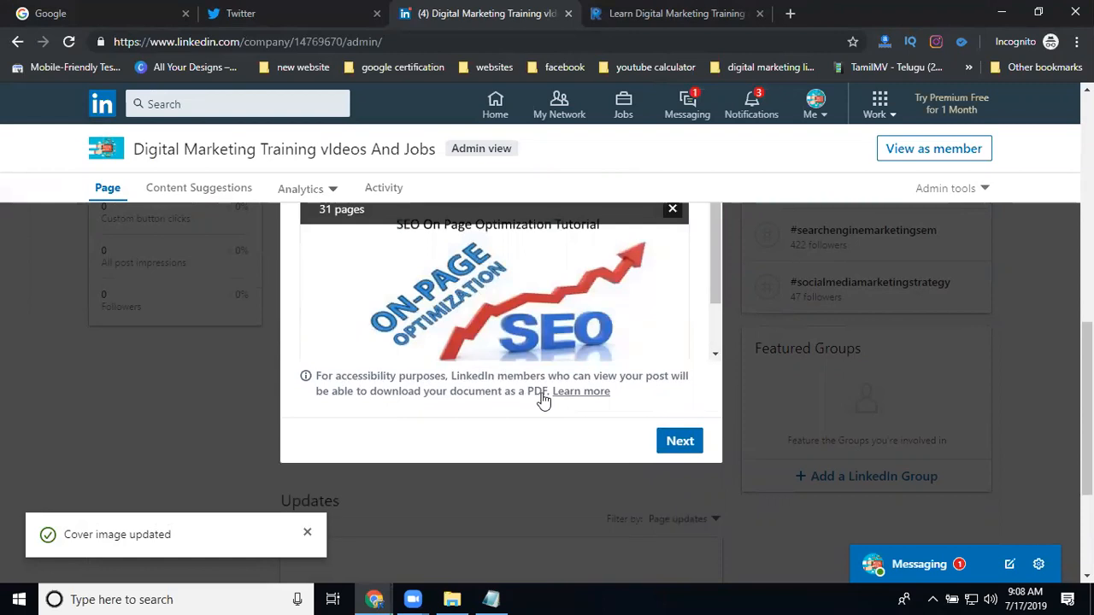
scroll(513, 394, "up", 2)
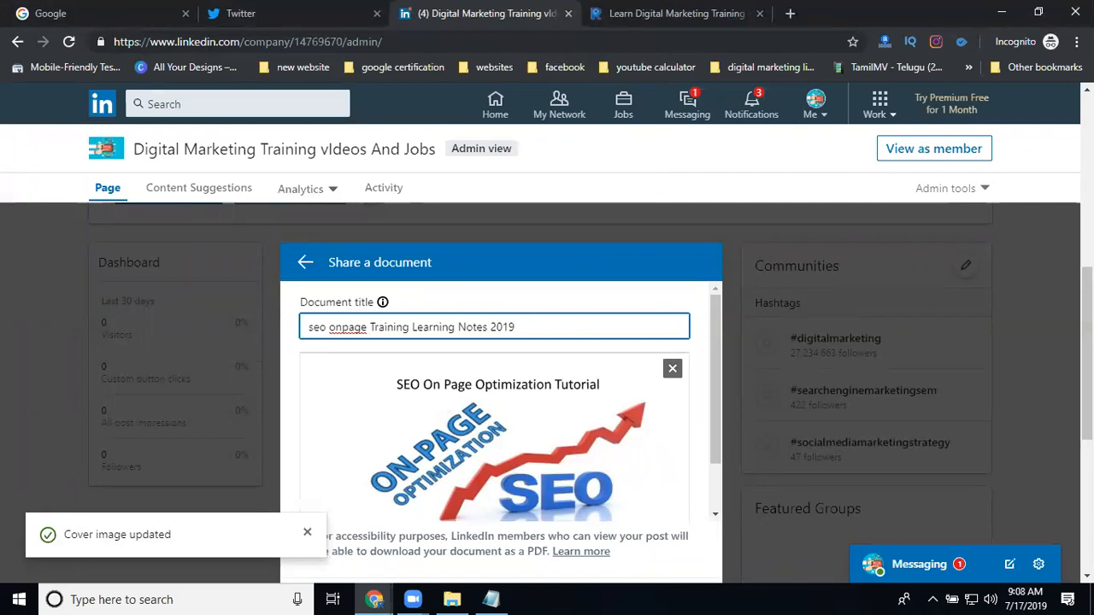
scroll(632, 458, "down", 1)
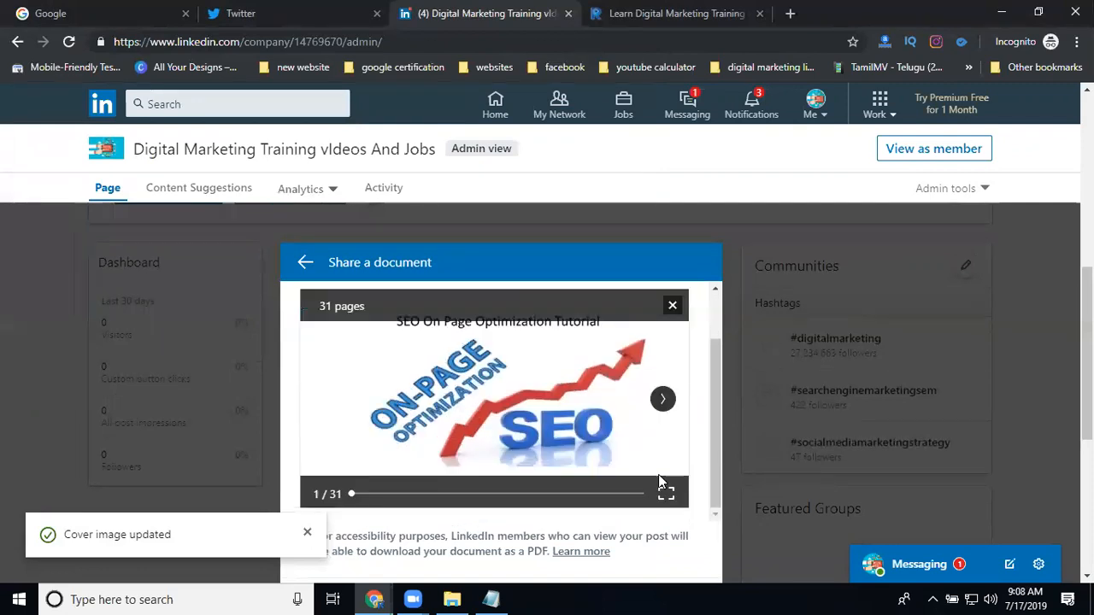
scroll(659, 482, "down", 2)
left_click(680, 441)
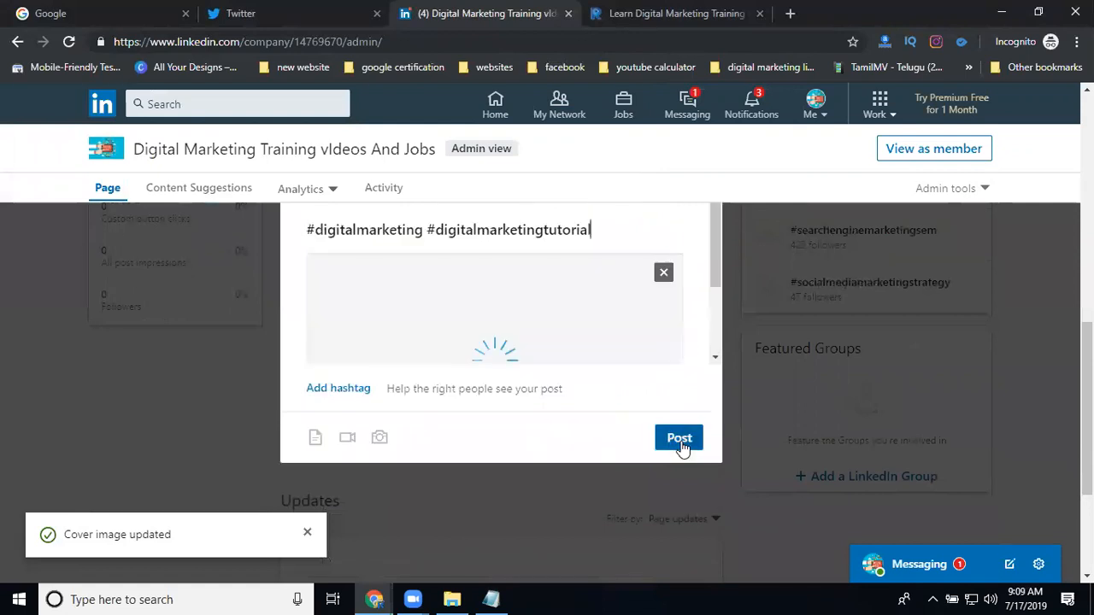
Step: Publish the PDF document post on the company page
left_click(681, 518)
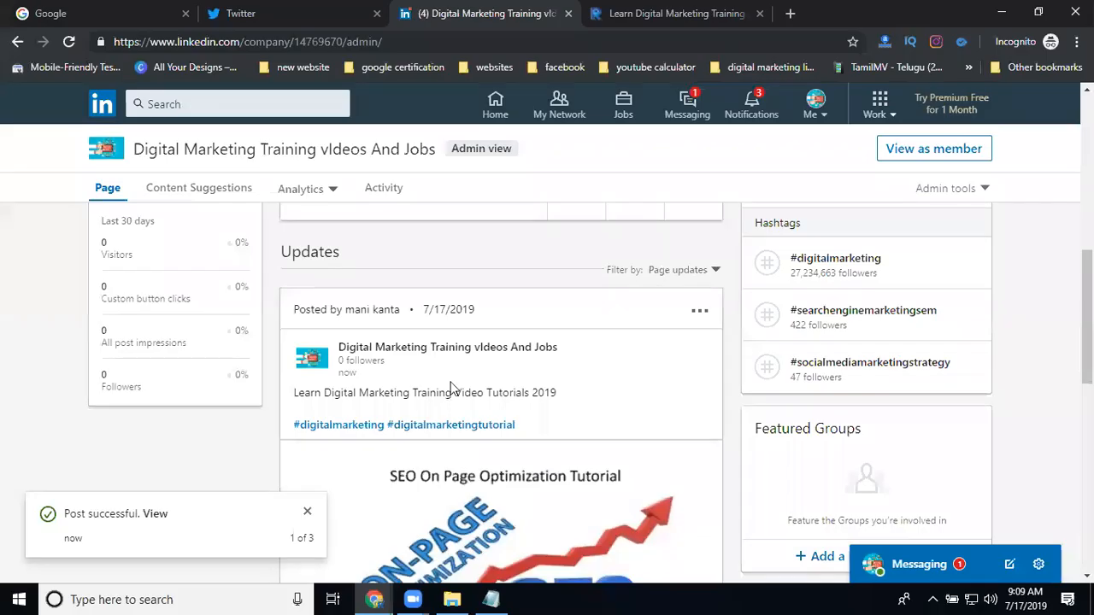
Step: Page through the published document in the company page's updates to review its SEO slides up to the XML site map slide
scroll(451, 390, "down", 2)
left_click(697, 406)
left_click(697, 406)
left_click(697, 406)
left_click(697, 406)
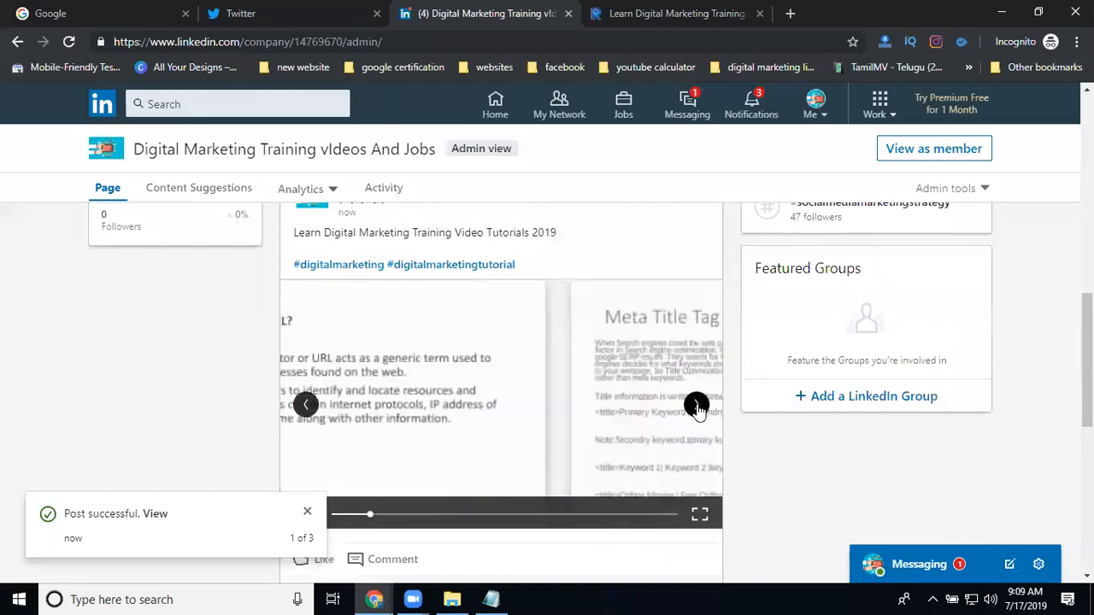
left_click(697, 406)
left_click(696, 406)
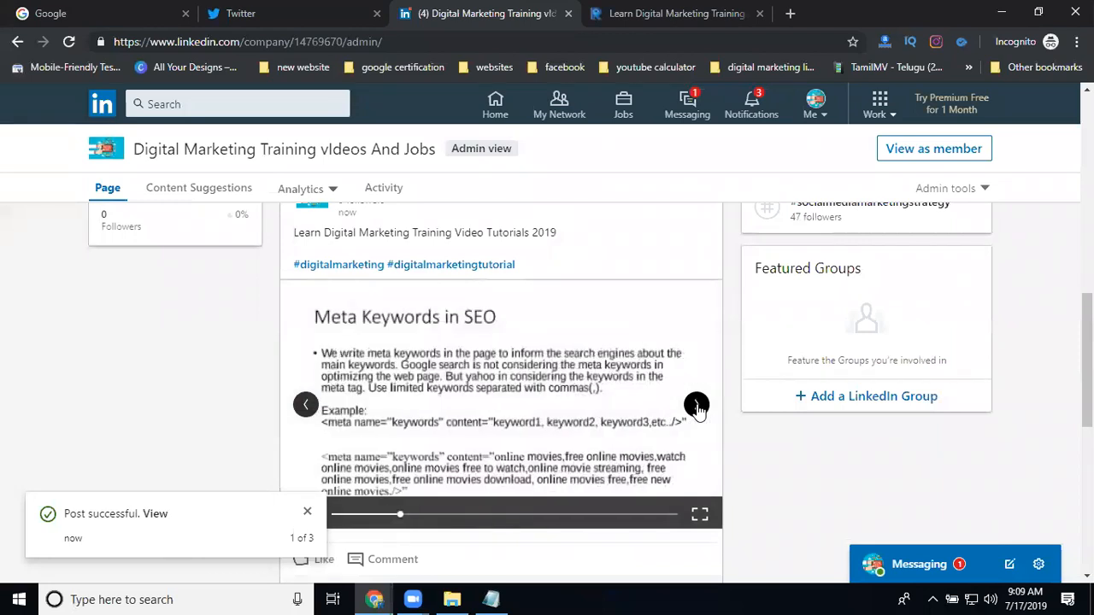
left_click(697, 406)
left_click(697, 406)
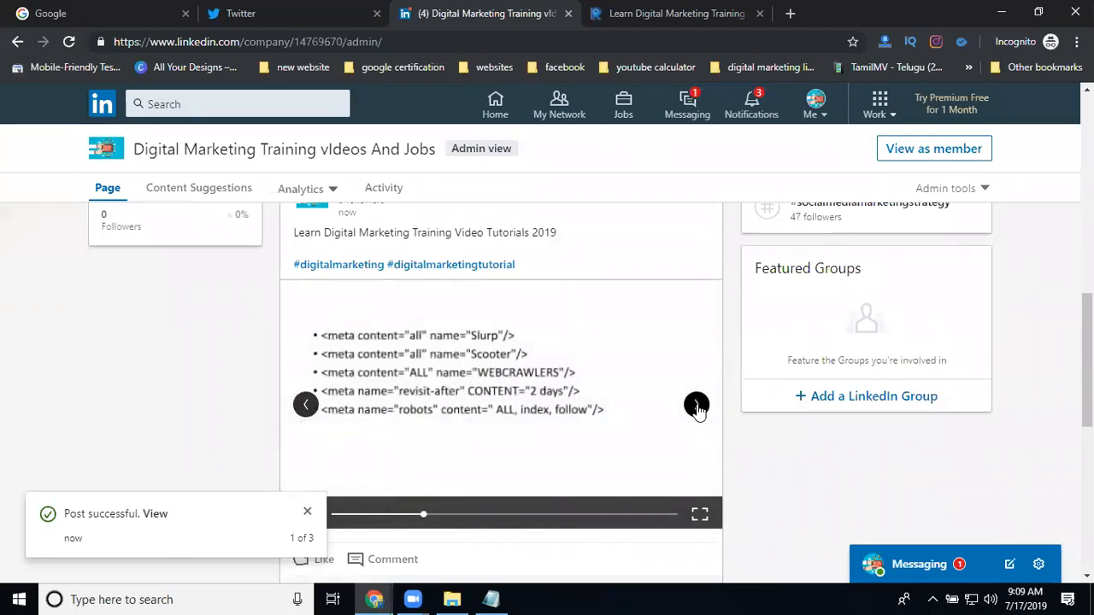
left_click(697, 406)
left_click(697, 406)
left_click(696, 406)
left_click(696, 406)
left_click(696, 406)
left_click(697, 406)
left_click(697, 407)
left_click(697, 406)
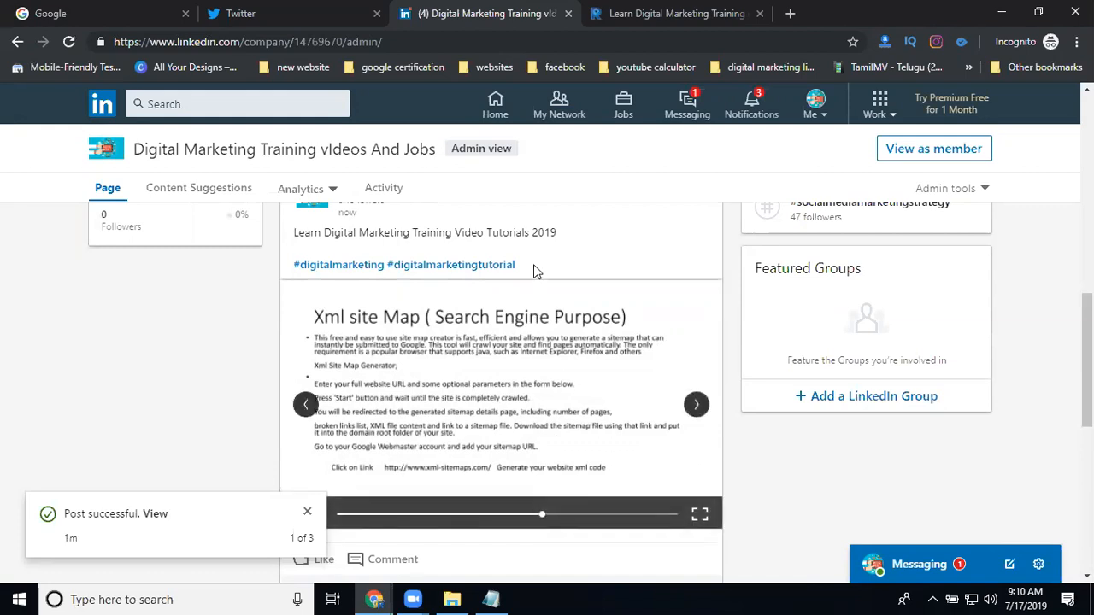
Step: Copy the post's title line and both hashtags into a new Notepad note, and return to the company page
left_click_drag(535, 270, 289, 239)
key("ctrl+c")
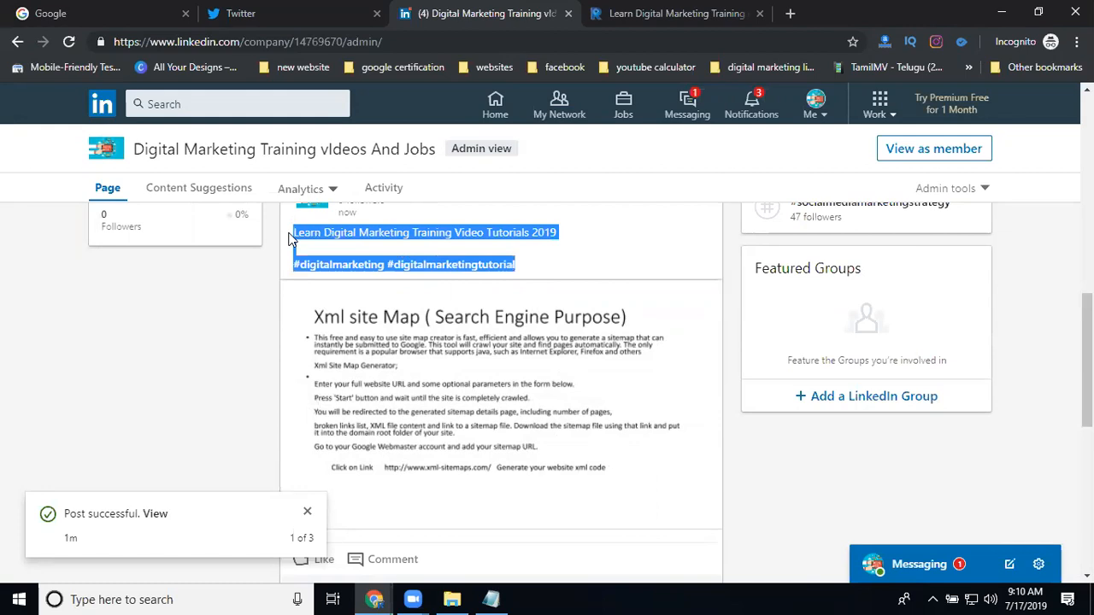
key("super+r")
key("Return")
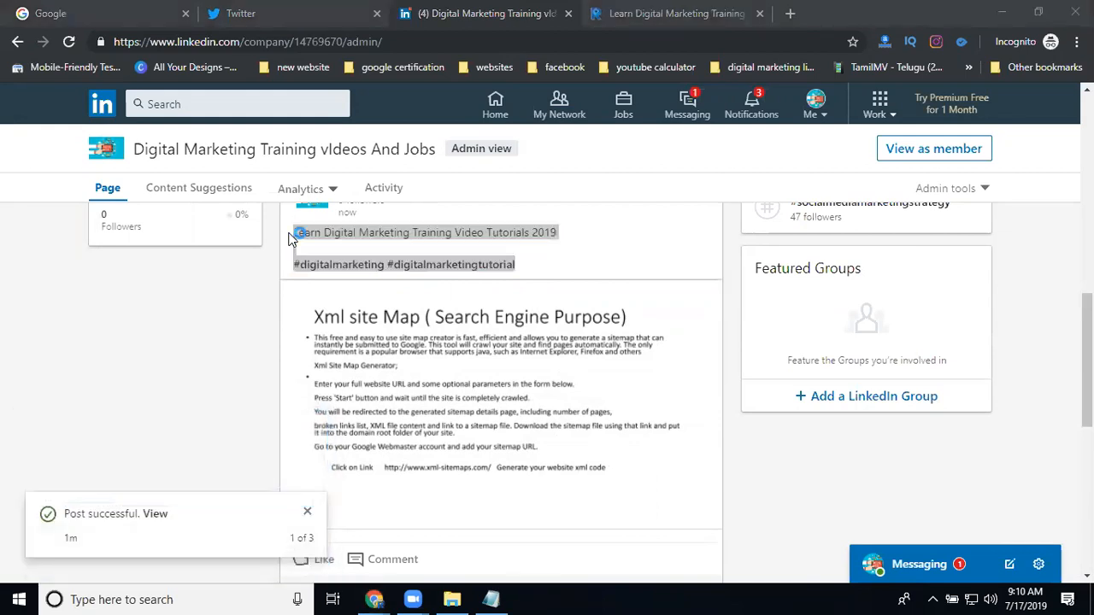
key("ctrl+v")
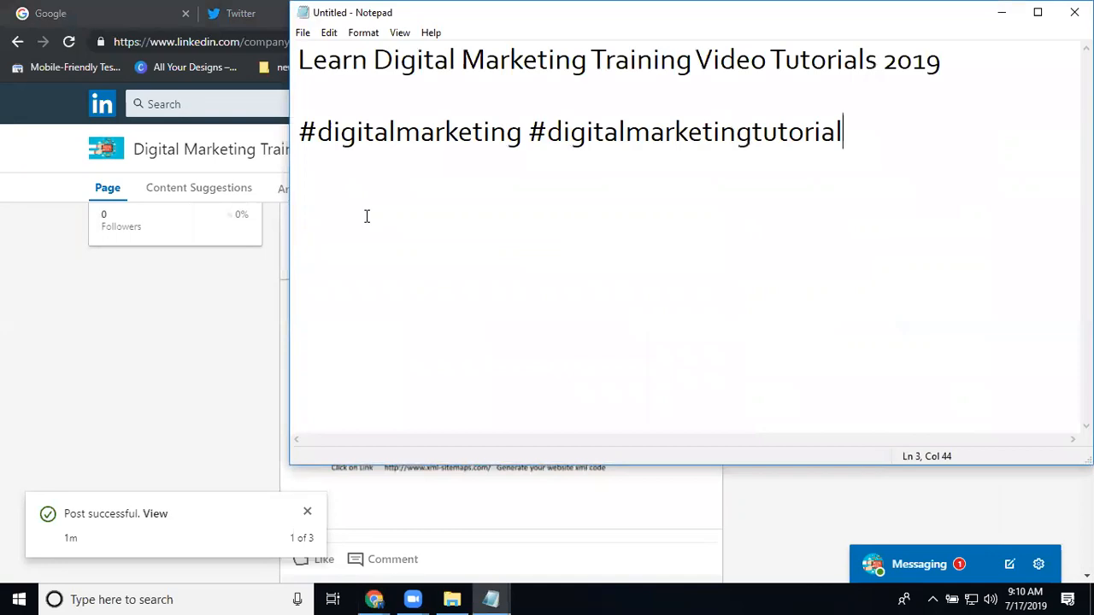
left_click(989, 15)
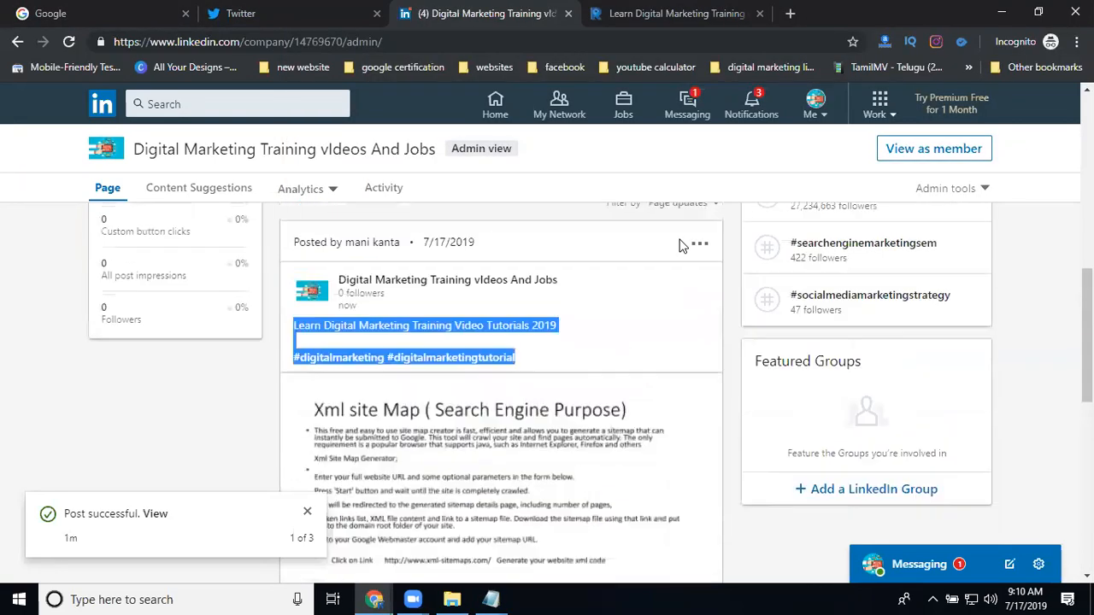
Step: Copy the link to the newly published document post
scroll(723, 282, "up", 1)
left_click(700, 312)
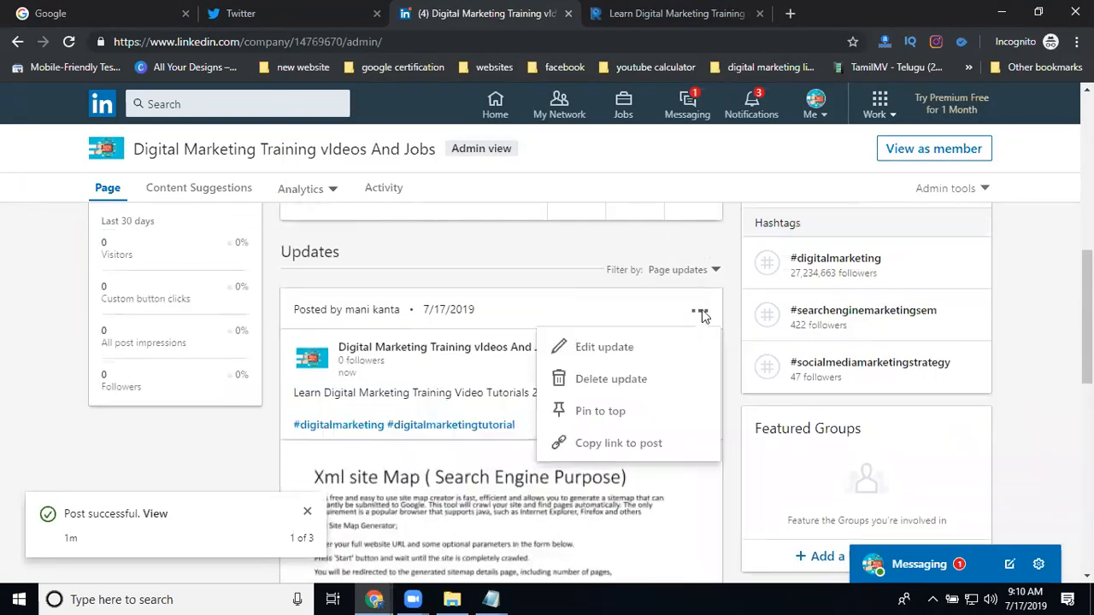
left_click(624, 445)
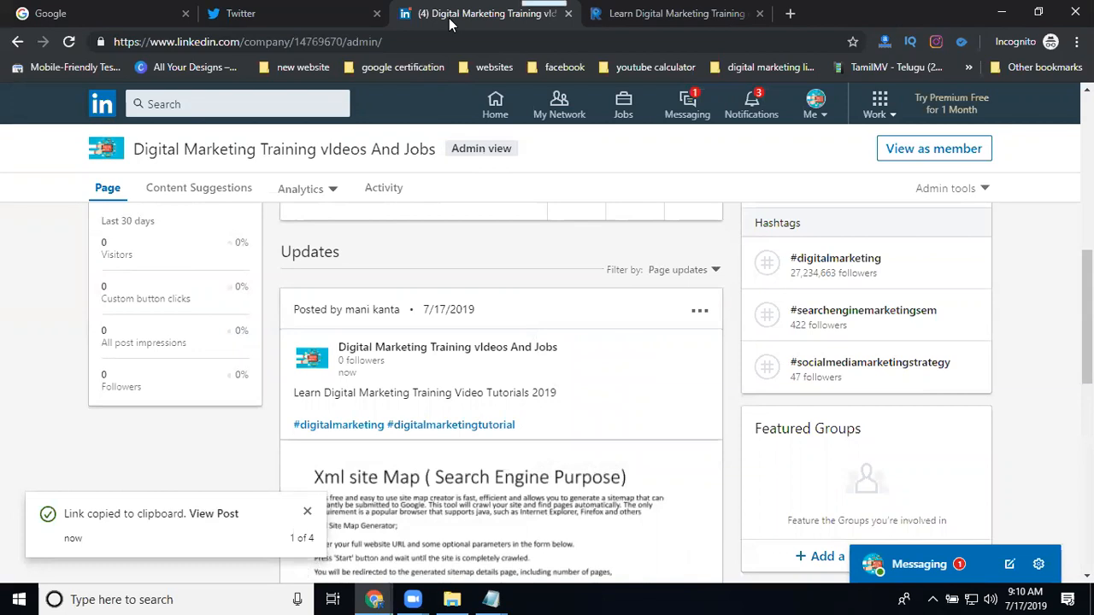
Step: Open linkedin.com in a new tab, start a personal feed post and paste the copied post link below some blank lines
left_click(790, 13)
type("linkedin.com")
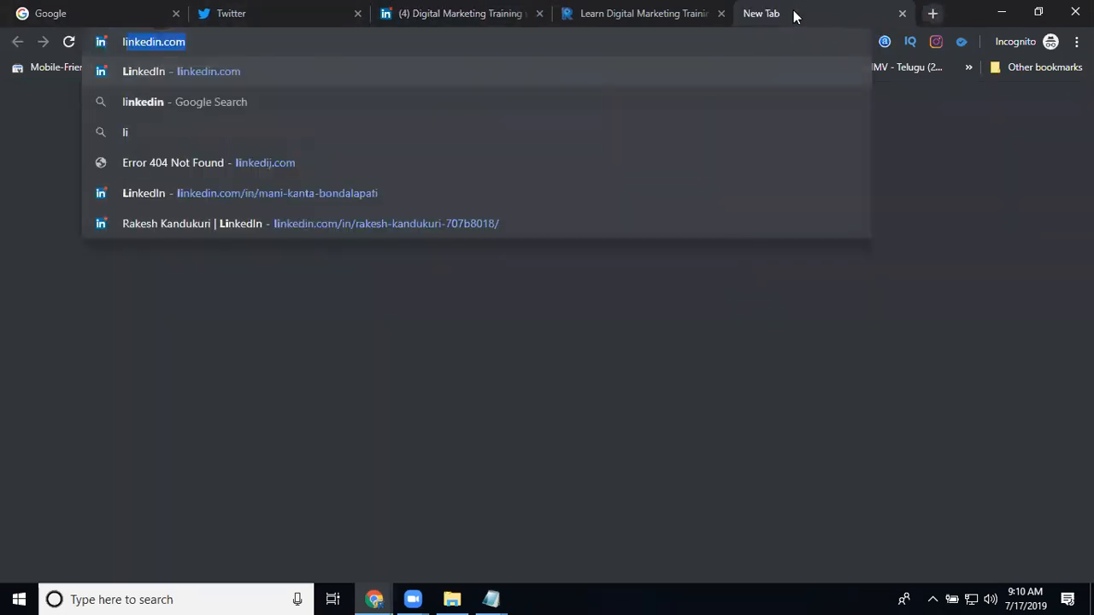
key("Return")
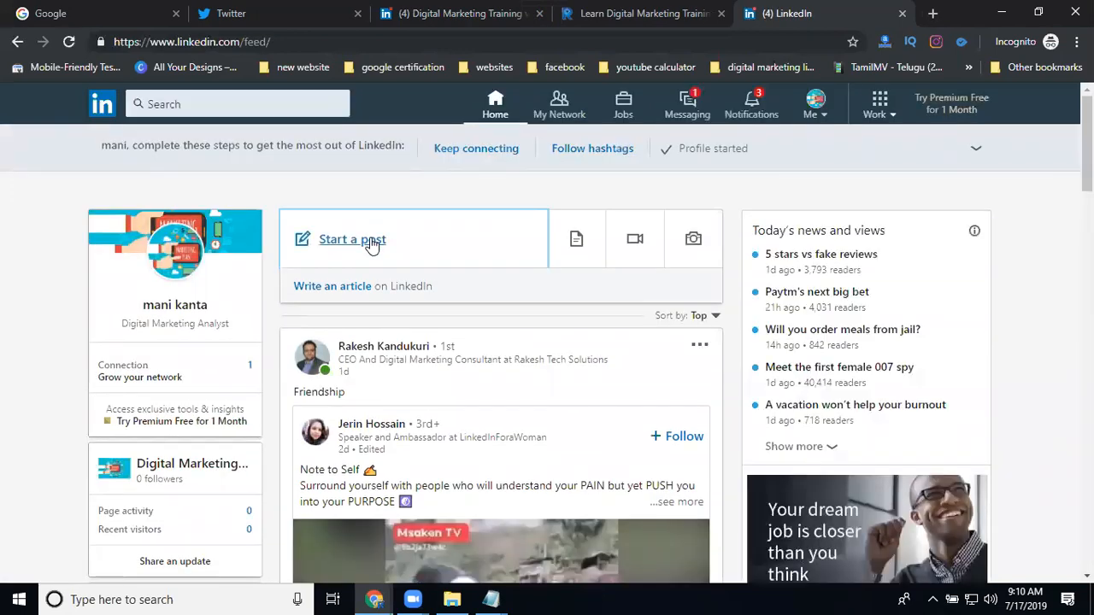
left_click(371, 246)
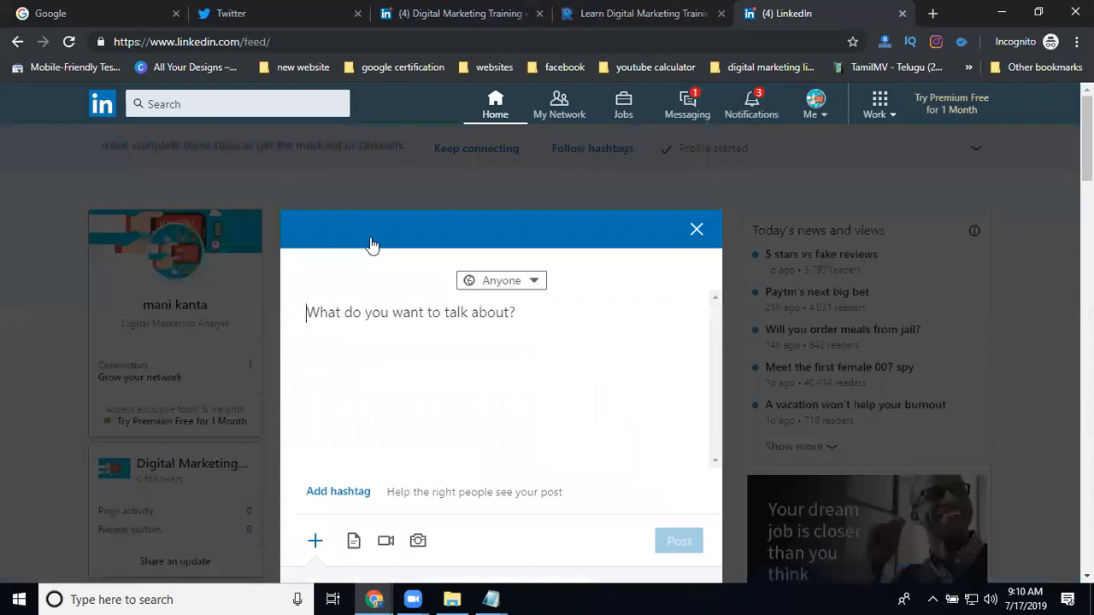
left_click(413, 331)
key("ctrl+v")
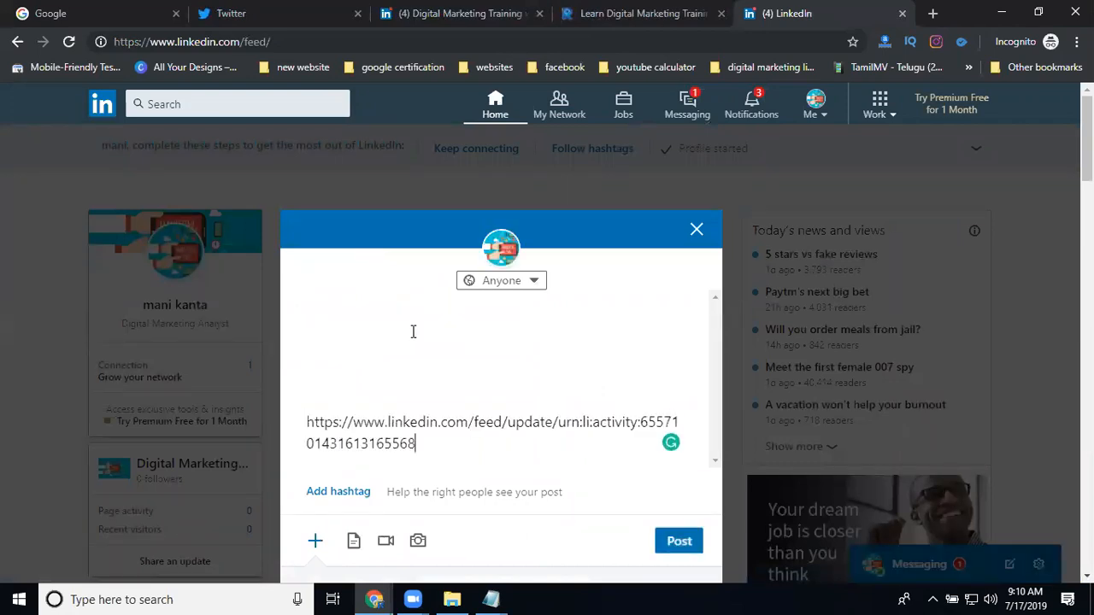
Step: Copy the whole note with "Learn Digital Marketing Training Video Tutorials 2019" and its hashtags from Notepad and paste it above the link in the LinkedIn post
left_click(494, 598)
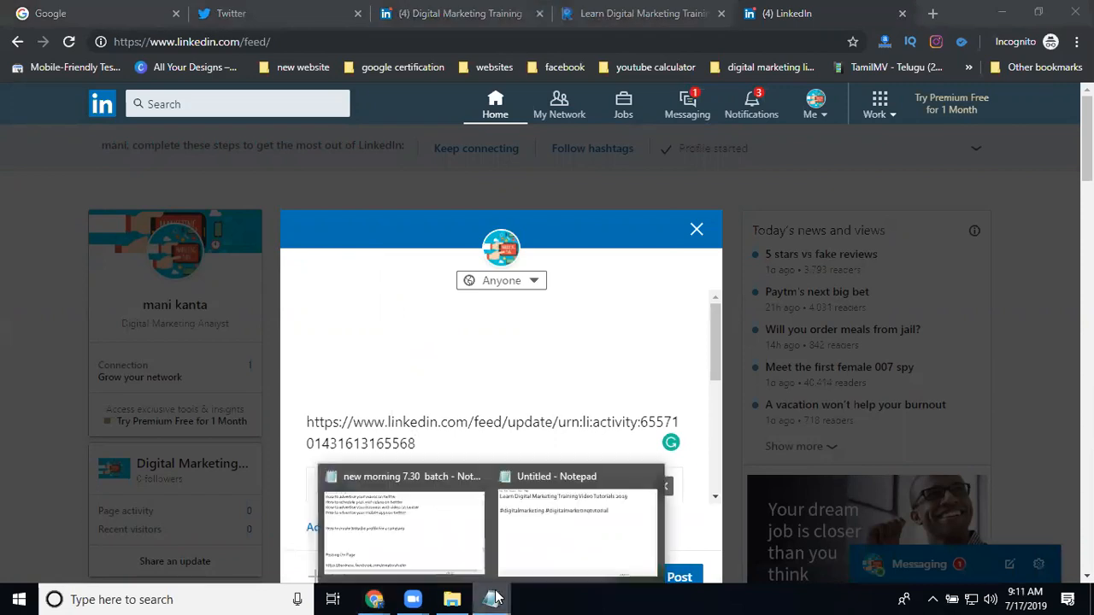
left_click(542, 553)
key("ctrl+a")
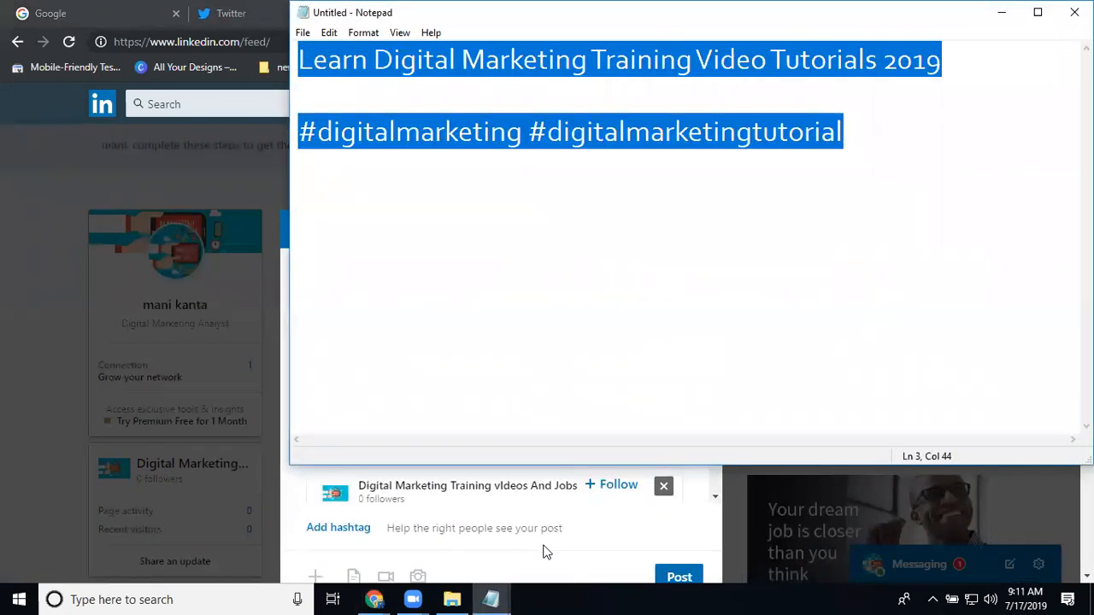
left_click(1000, 14)
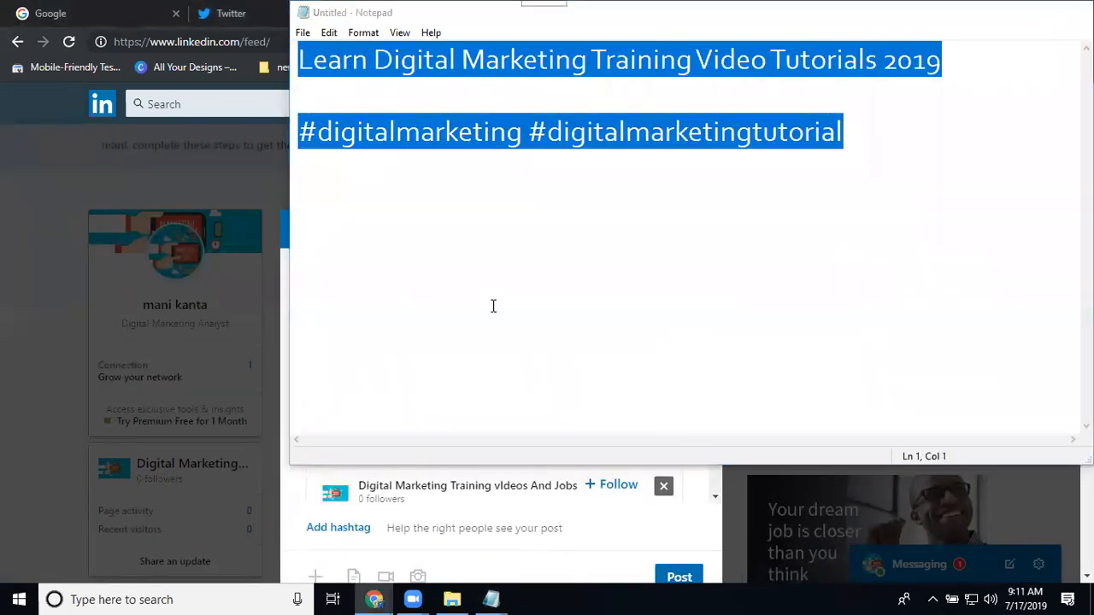
left_click(425, 337)
key("ctrl+v")
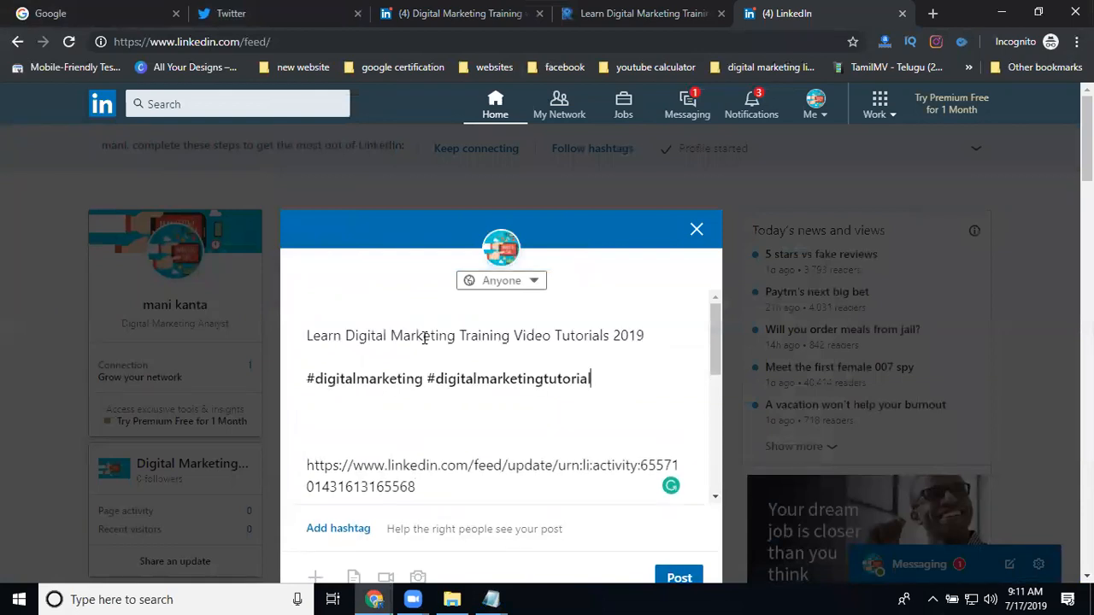
Step: Delete the link text from the post, check the attached document preview and publish the post to the feed
scroll(466, 354, "down", 2)
left_click_drag(432, 330, 308, 437)
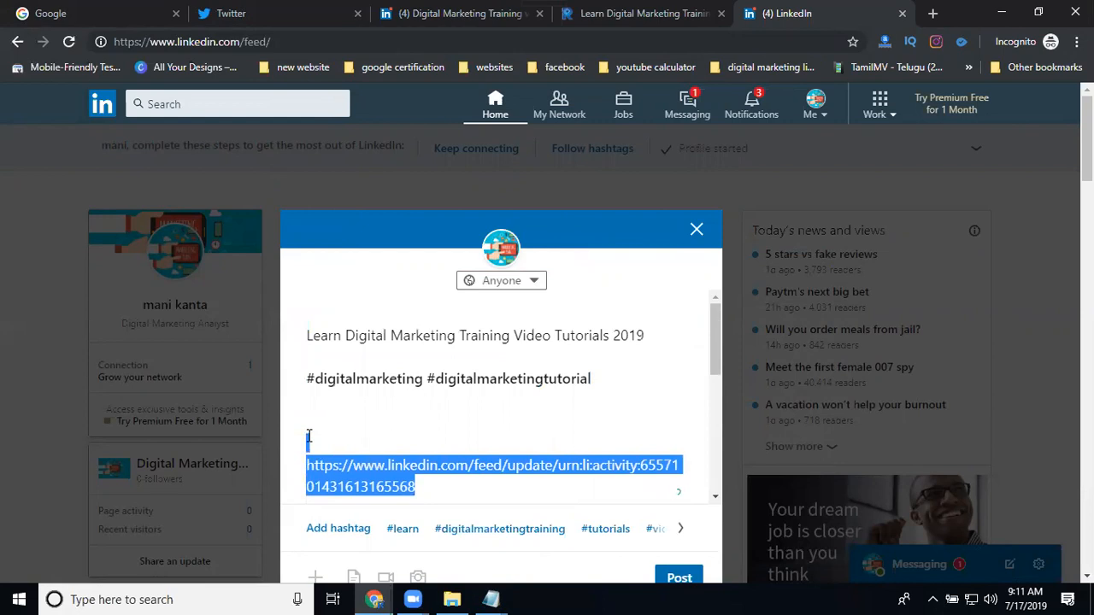
key("BackSpace")
scroll(655, 462, "down", 4)
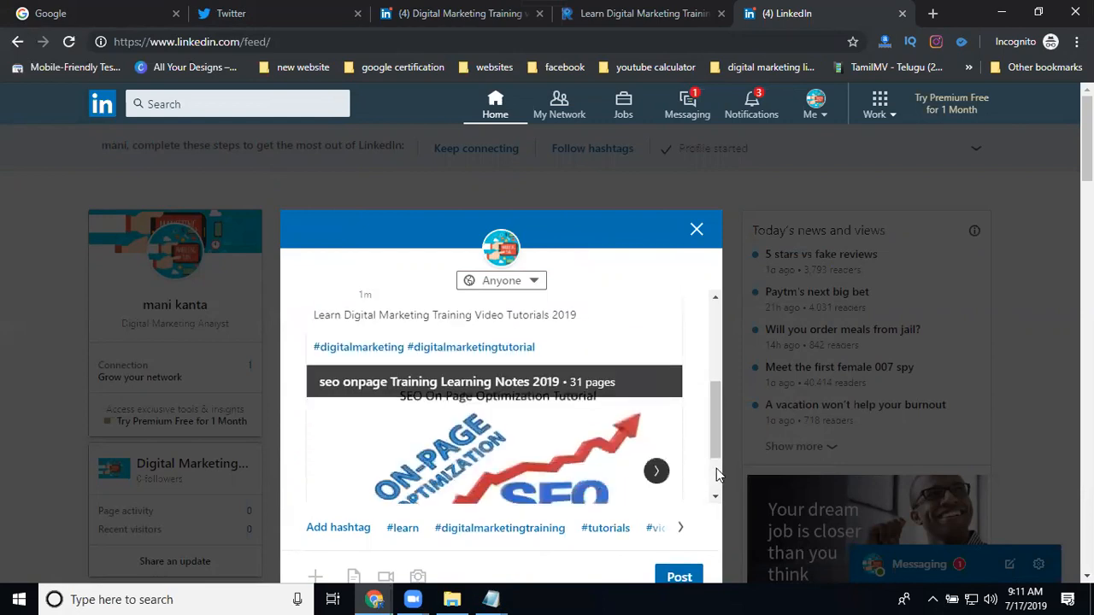
scroll(716, 475, "down", 5)
left_click(685, 415)
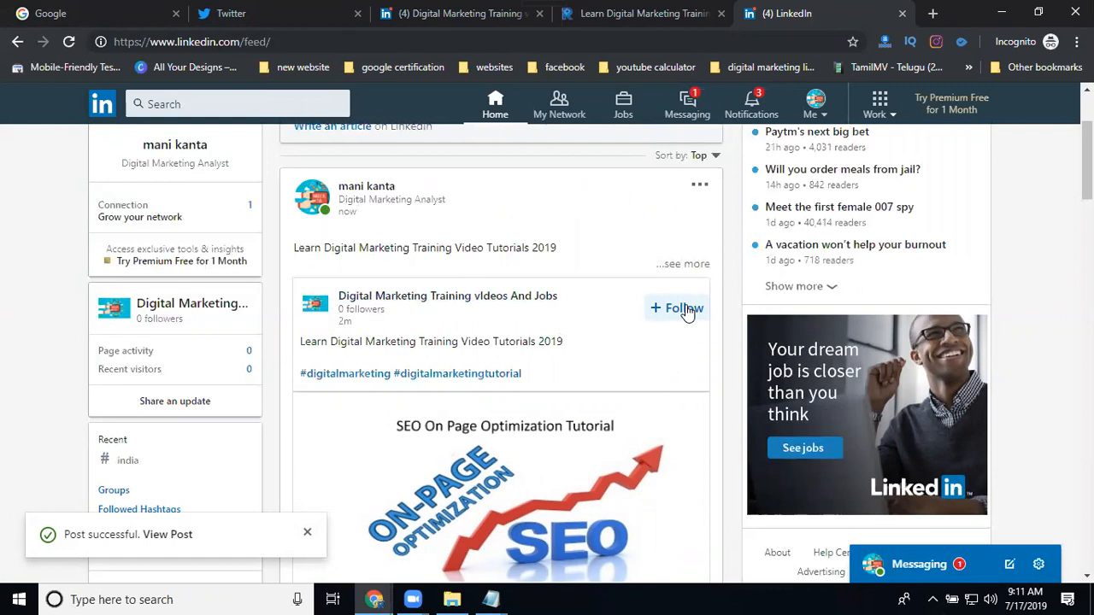
Step: Highlight the shared post's text line in the feed and open the My Network page
triple_click(391, 248)
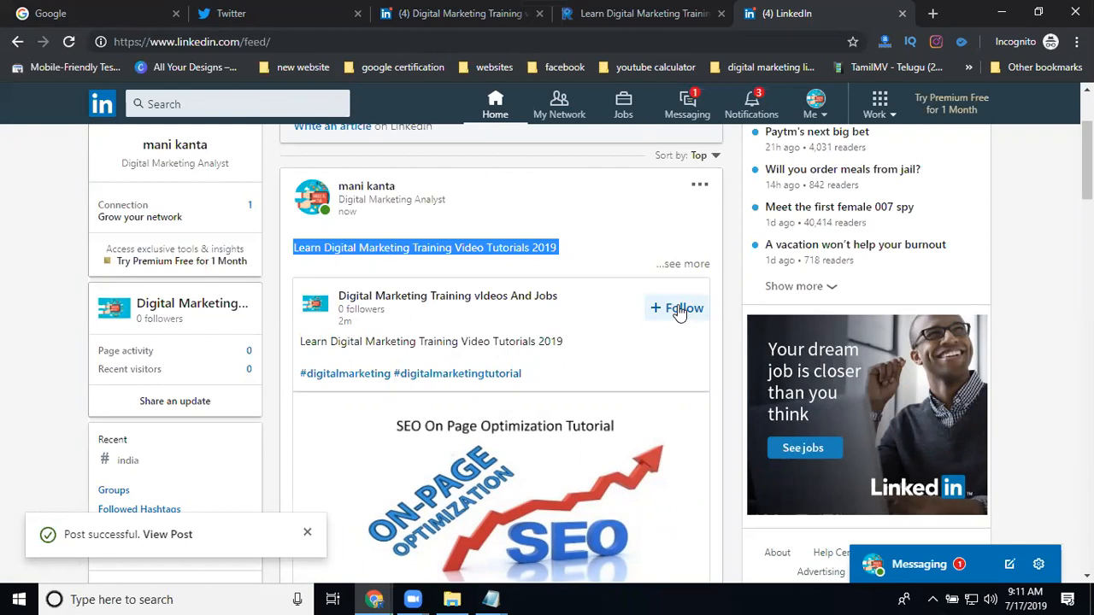
left_click(558, 114)
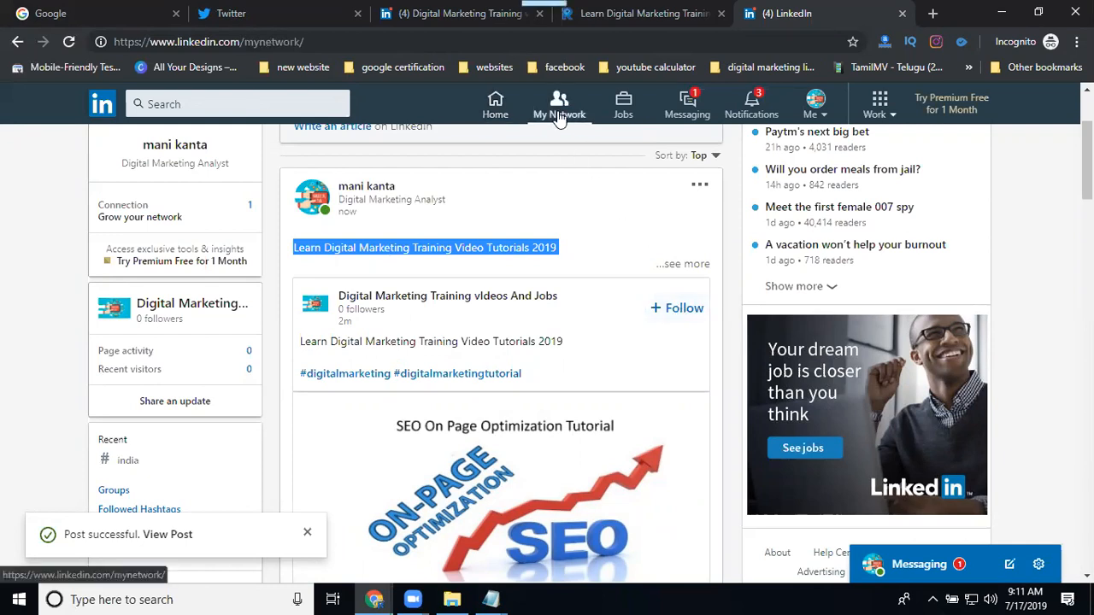